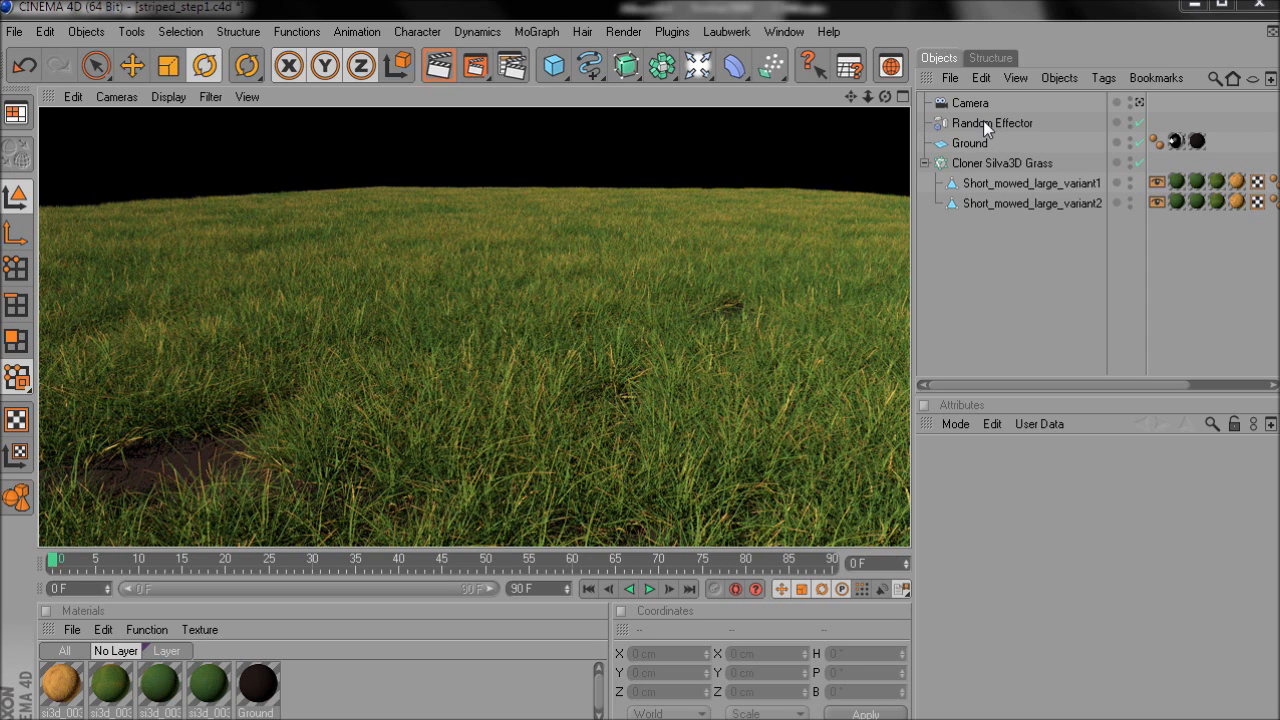
# Set the clone distribution of the Cloner Silva3D Grass object to Random
pyautogui.click(990, 161)
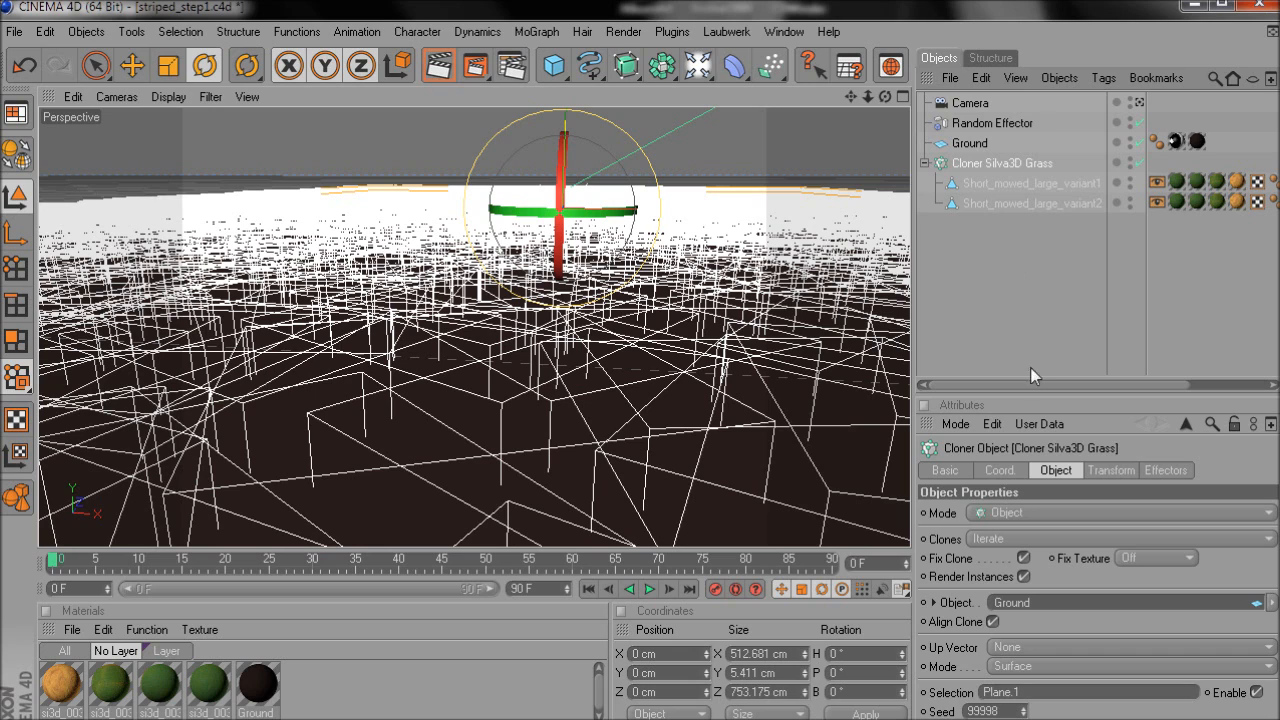
pyautogui.click(983, 540)
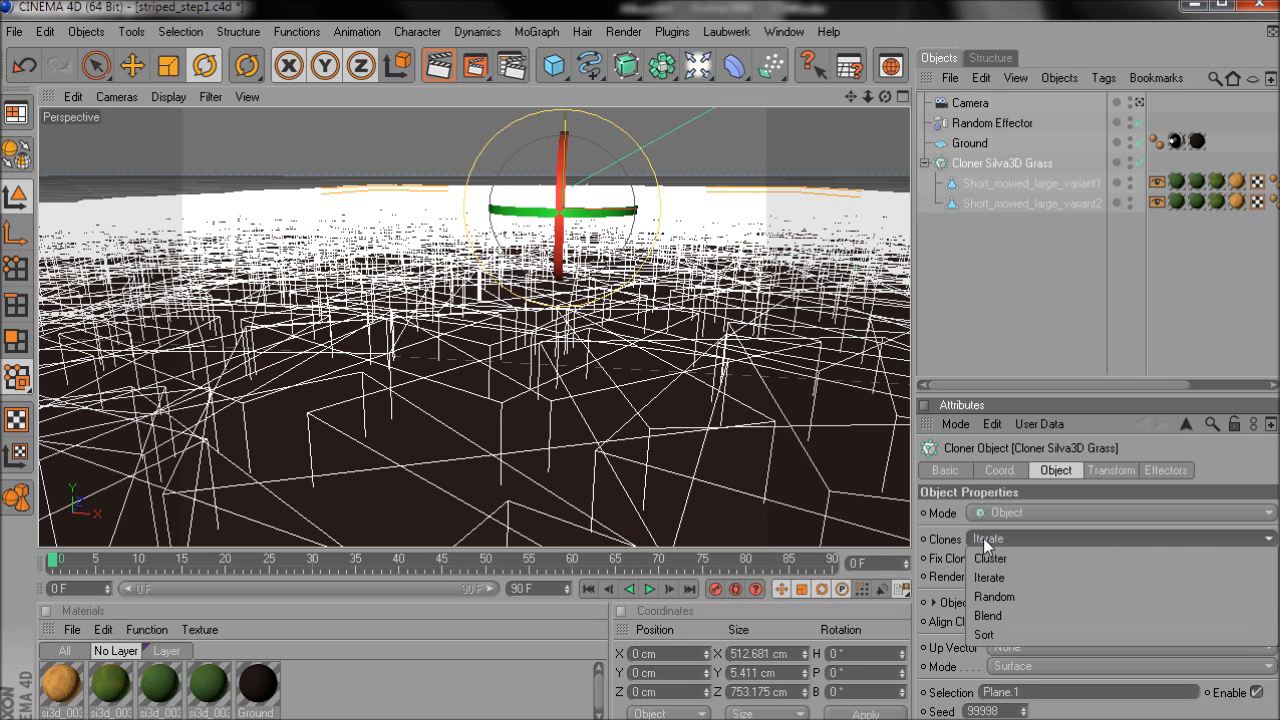
pyautogui.click(996, 597)
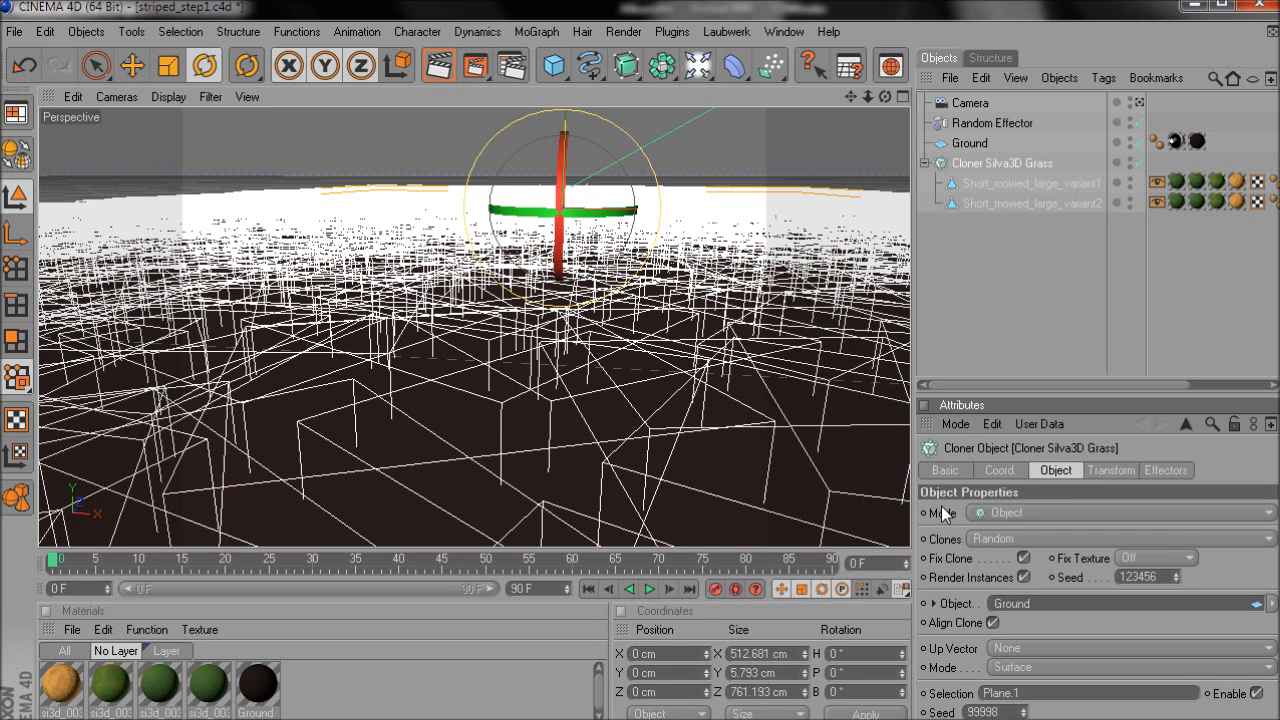
# Check the grass cloner's transform settings, disable the cloner and collapse its hierarchy
pyautogui.click(1112, 471)
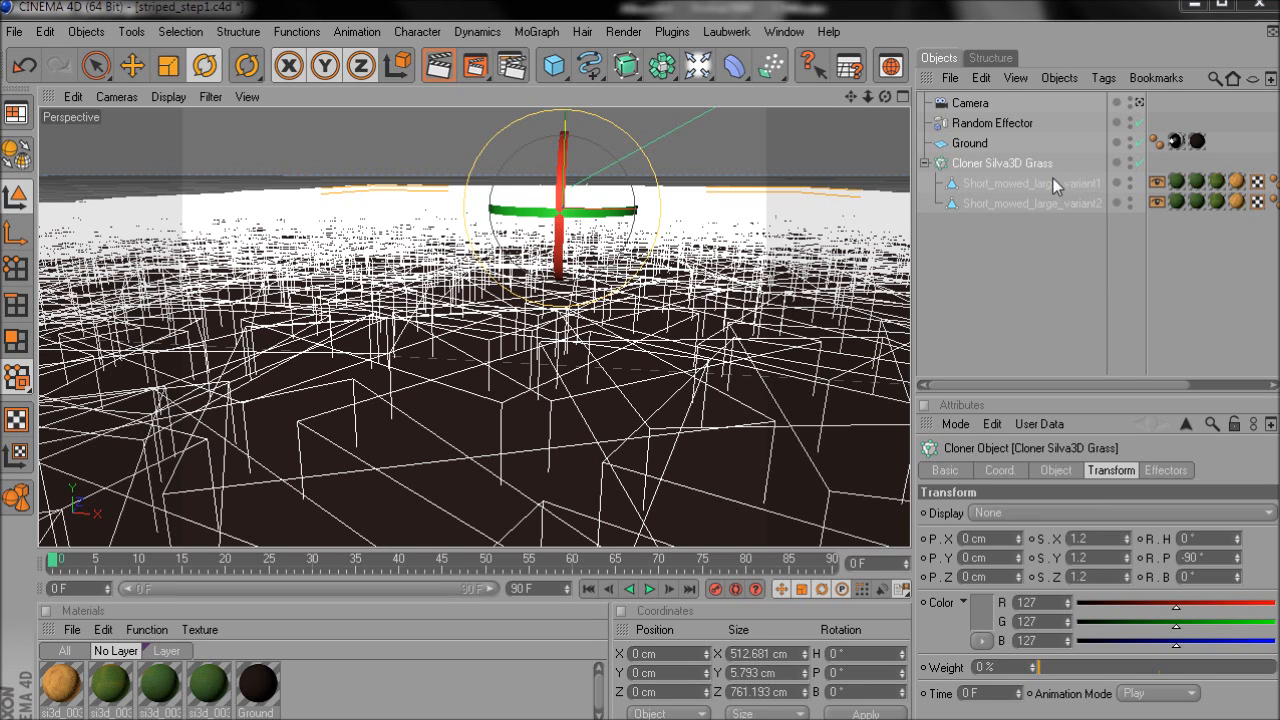
pyautogui.click(1139, 162)
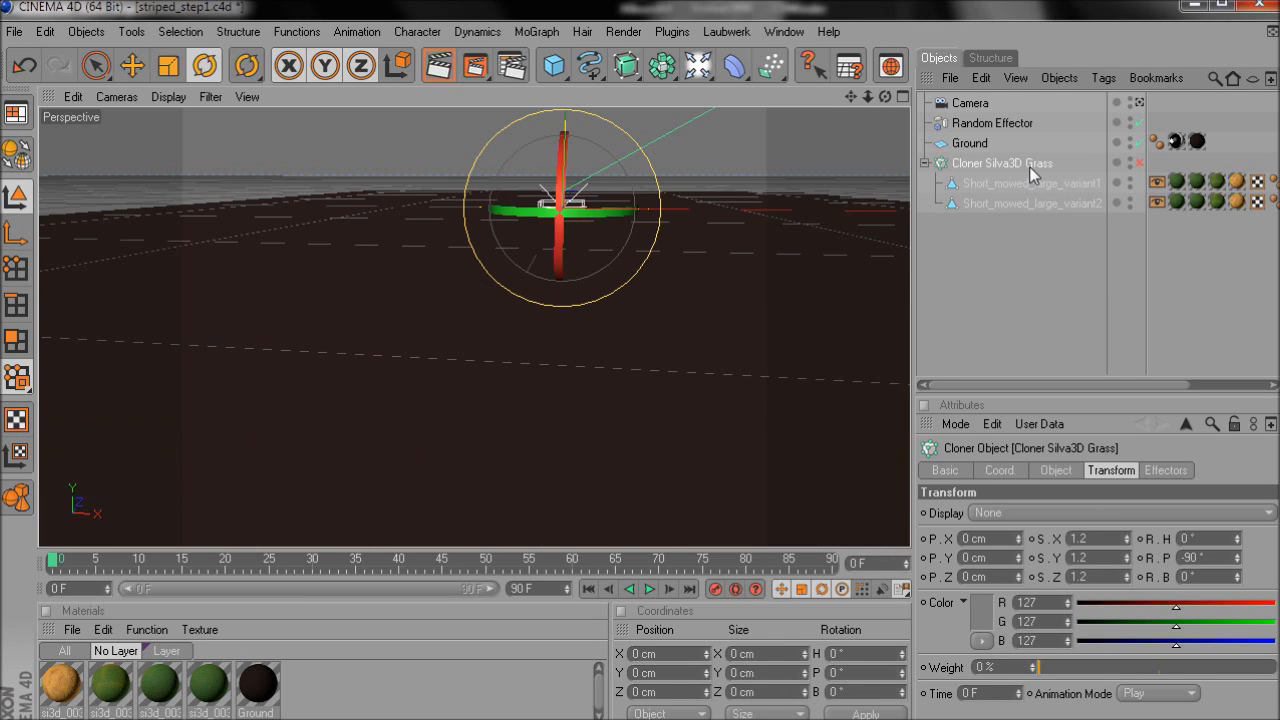
pyautogui.click(923, 163)
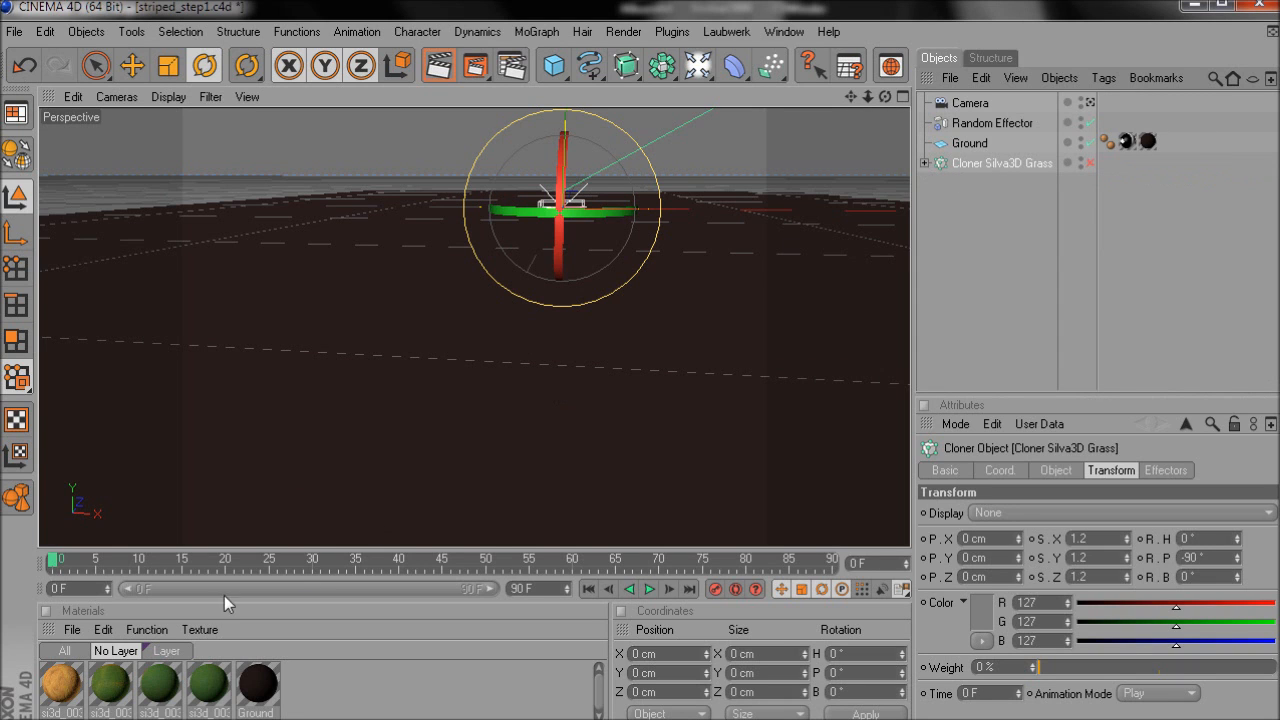
# Create a new material and load a Gradient shader as its color texture
pyautogui.click(73, 628)
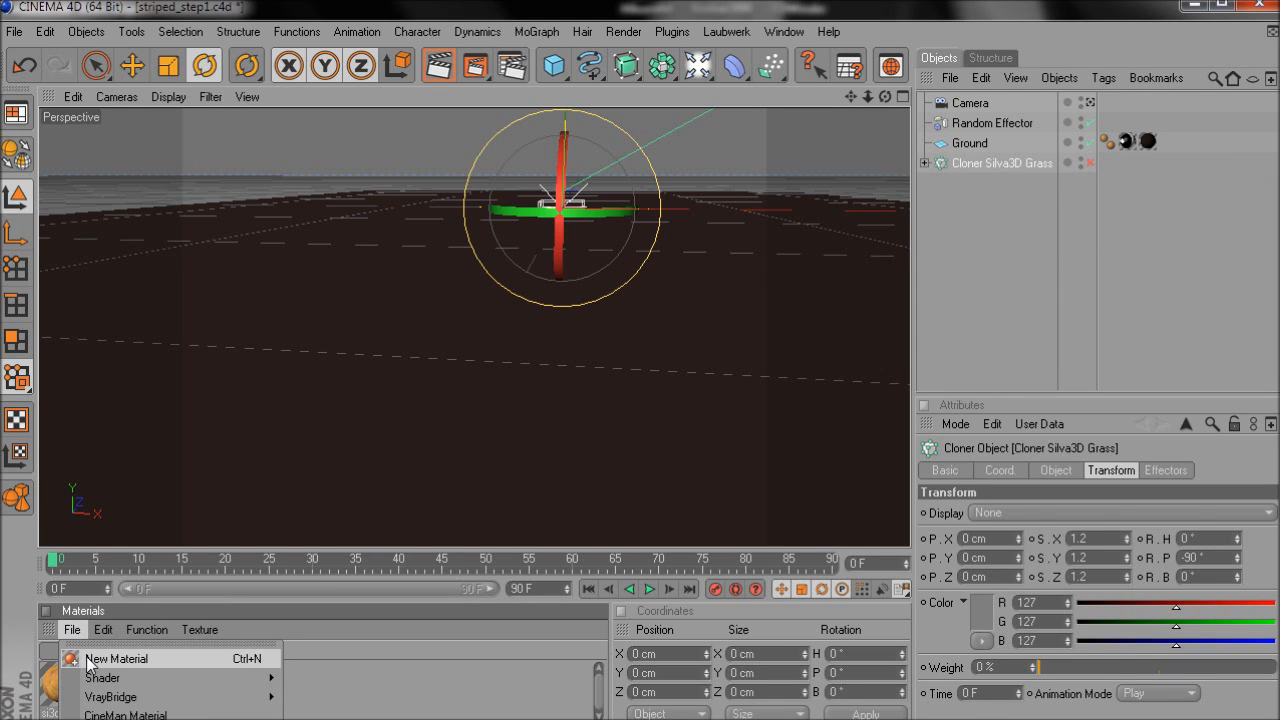
pyautogui.click(115, 659)
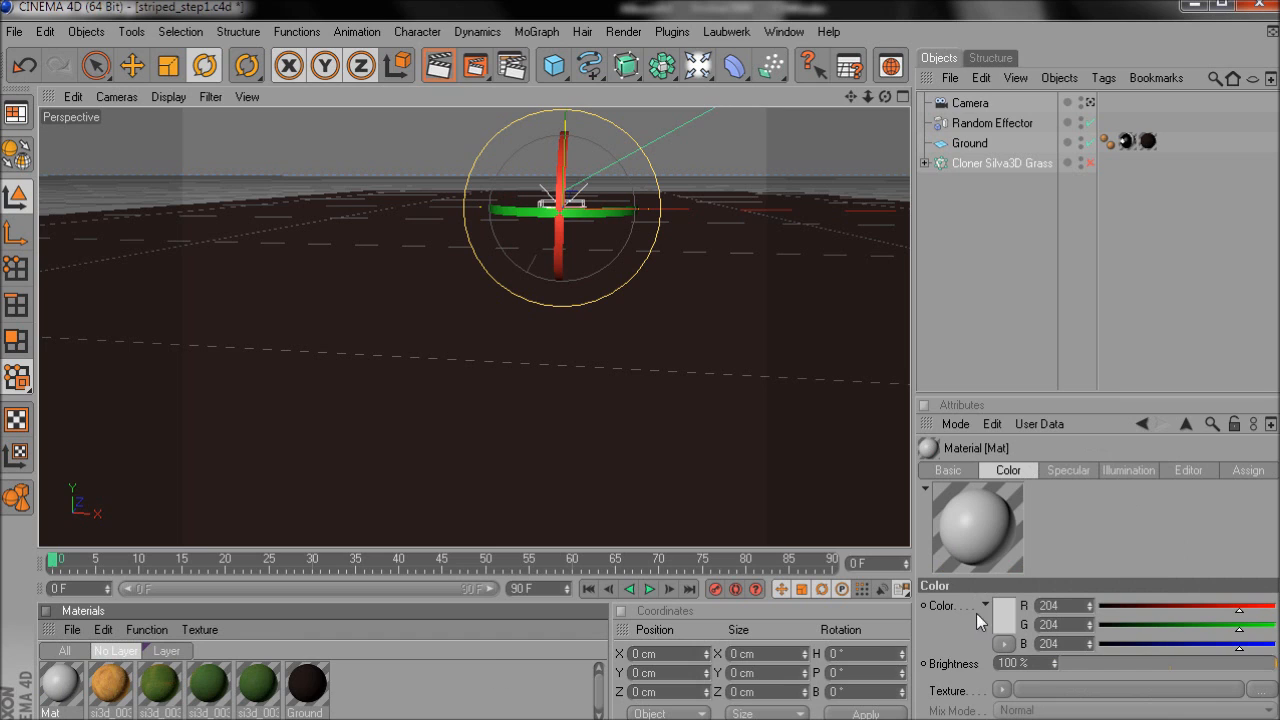
pyautogui.click(1002, 690)
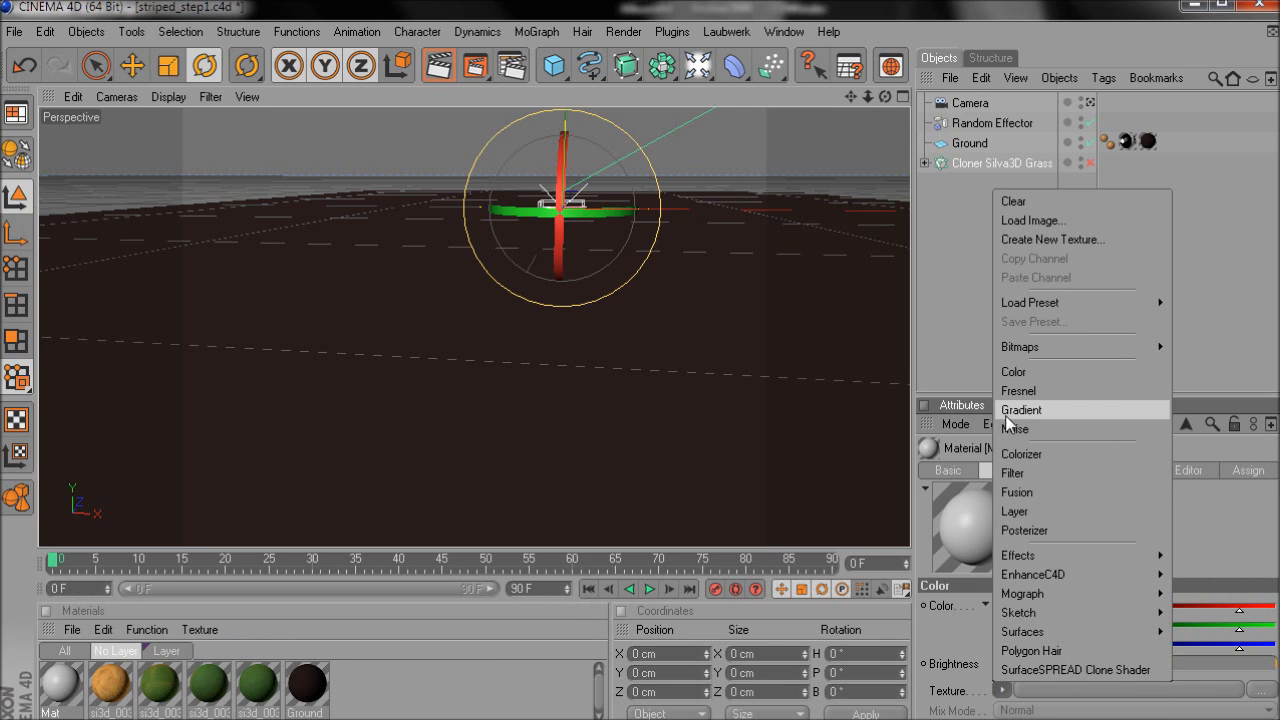
pyautogui.click(1005, 410)
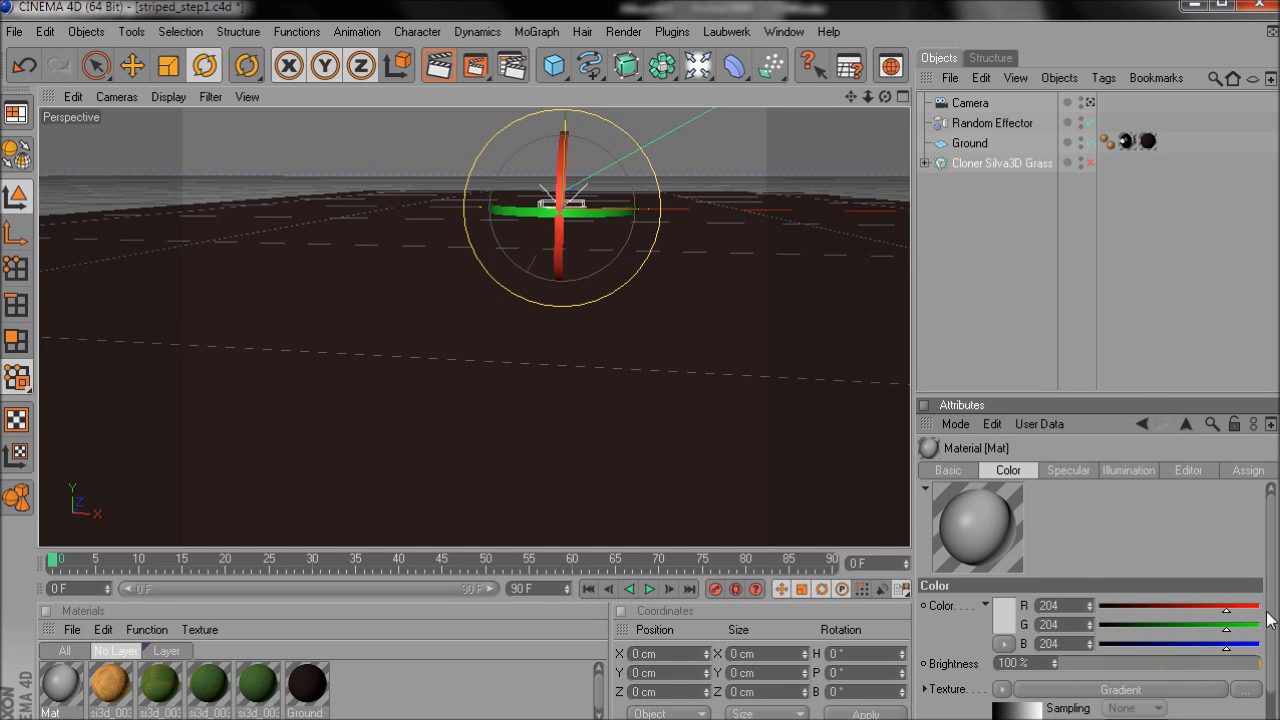
# Enlarge the attributes area and apply the new gradient material to the ground plane
pyautogui.scroll(-2, 1266, 613)
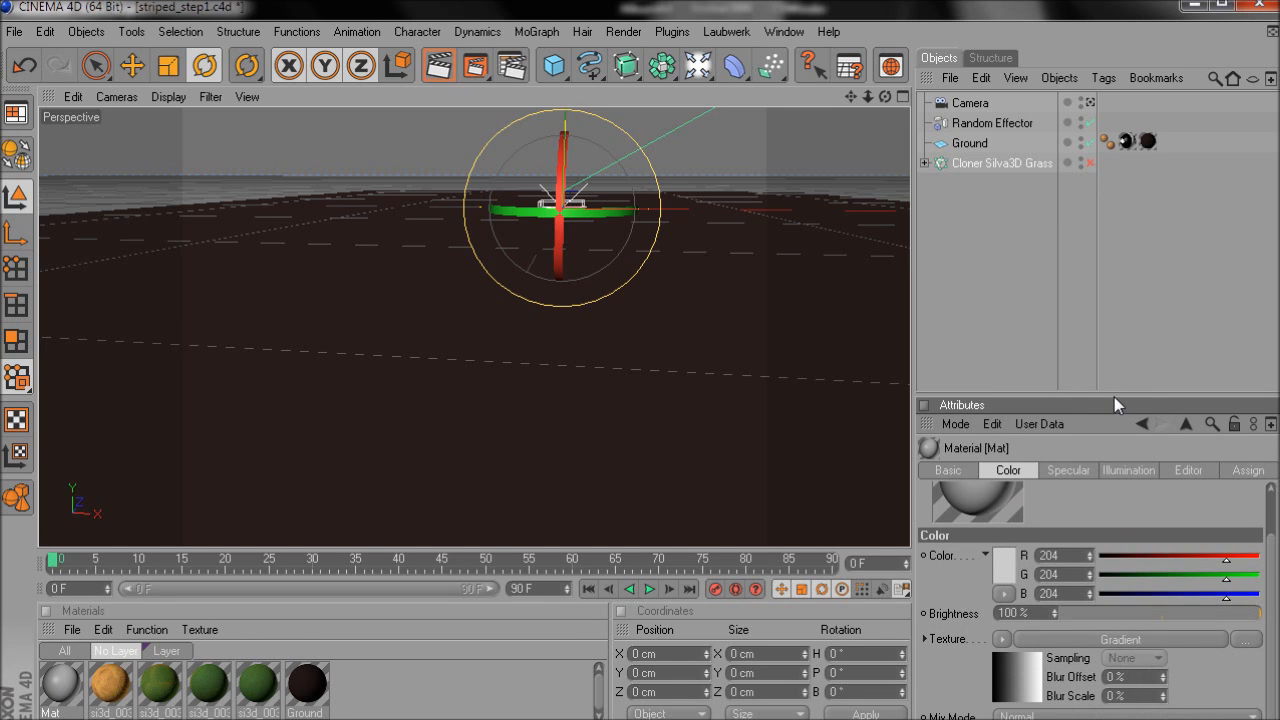
pyautogui.moveTo(1114, 398); pyautogui.dragTo(1115, 317)
pyautogui.moveTo(60, 683); pyautogui.dragTo(773, 422)
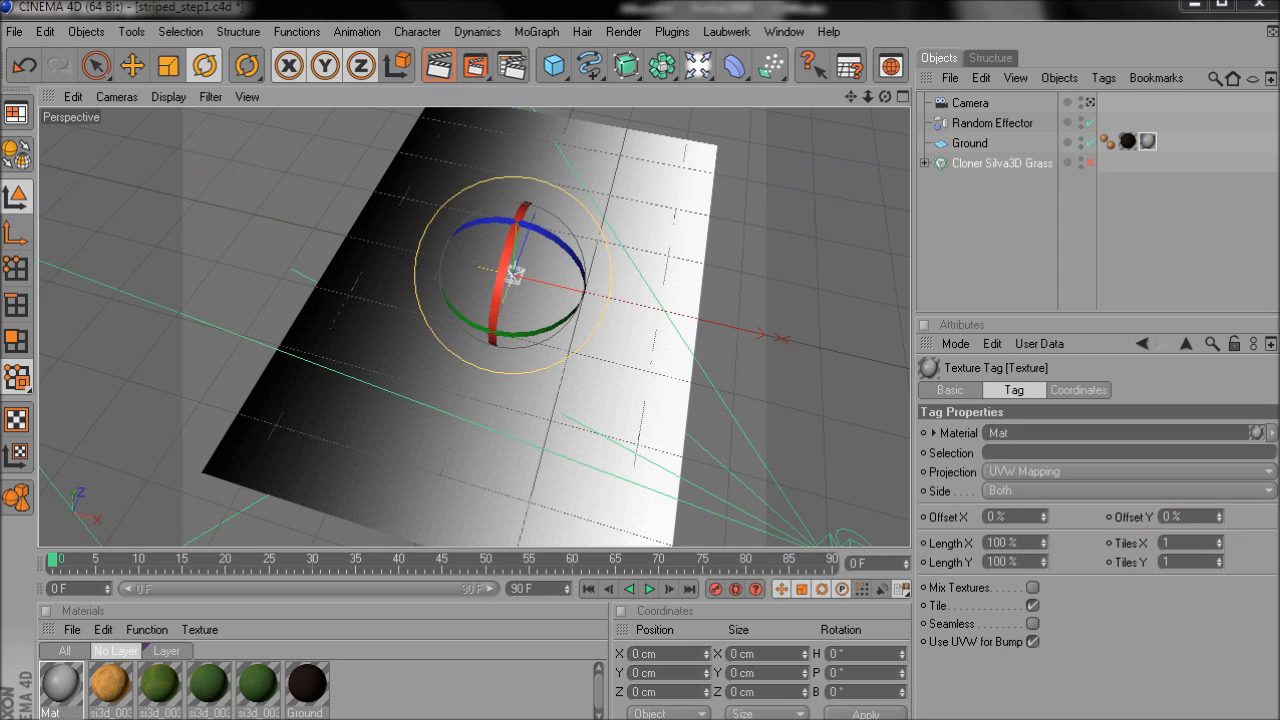
# Open the new material's gradient shader and set its type to 3D - Linear
pyautogui.click(58, 688)
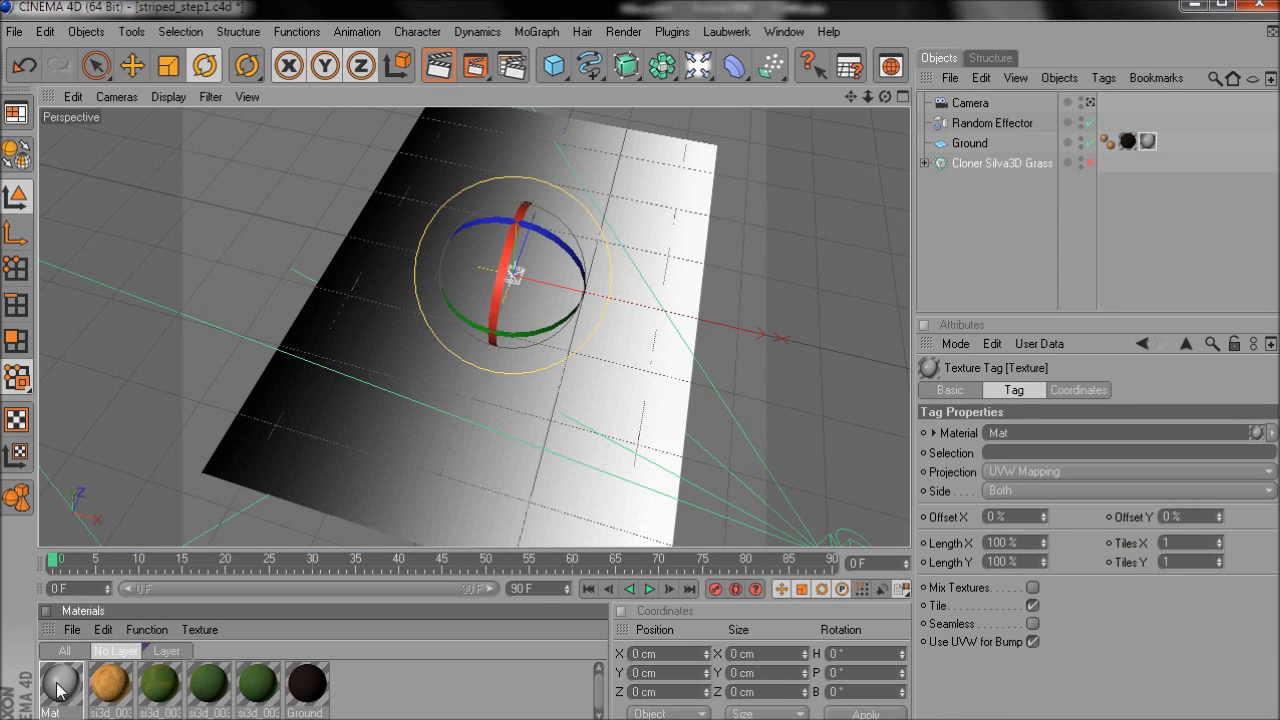
pyautogui.click(1046, 620)
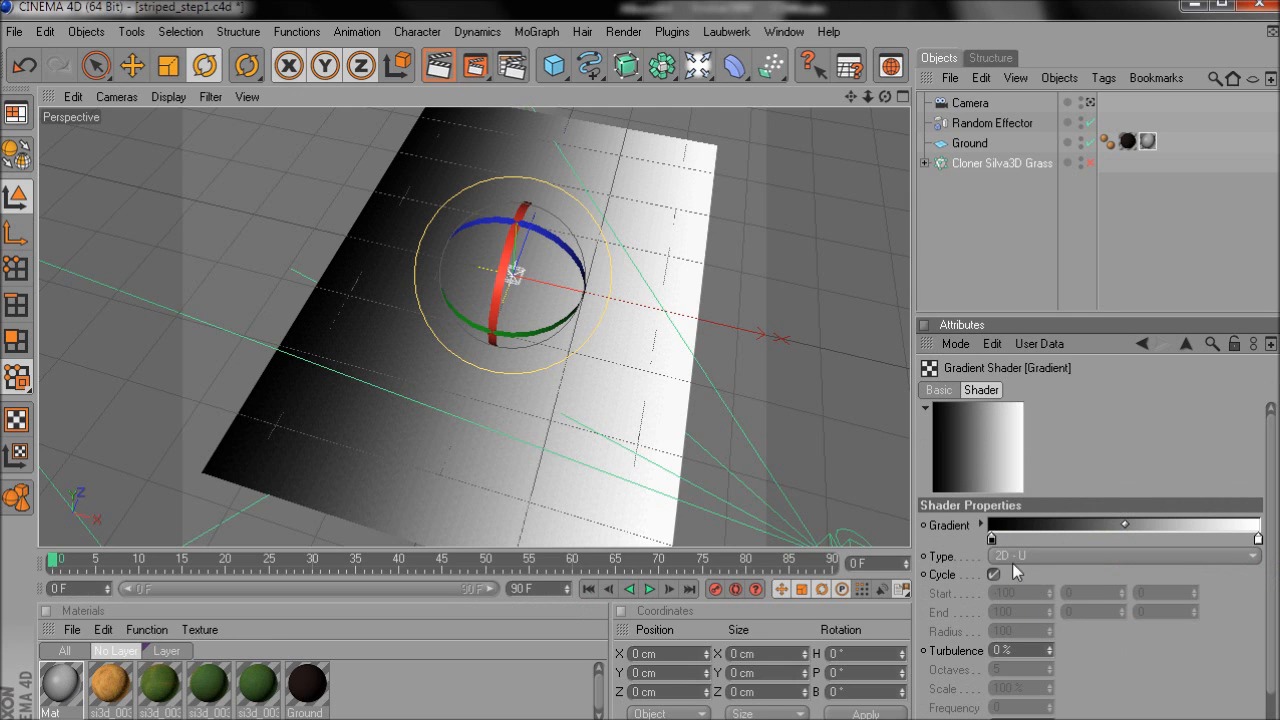
pyautogui.click(1072, 554)
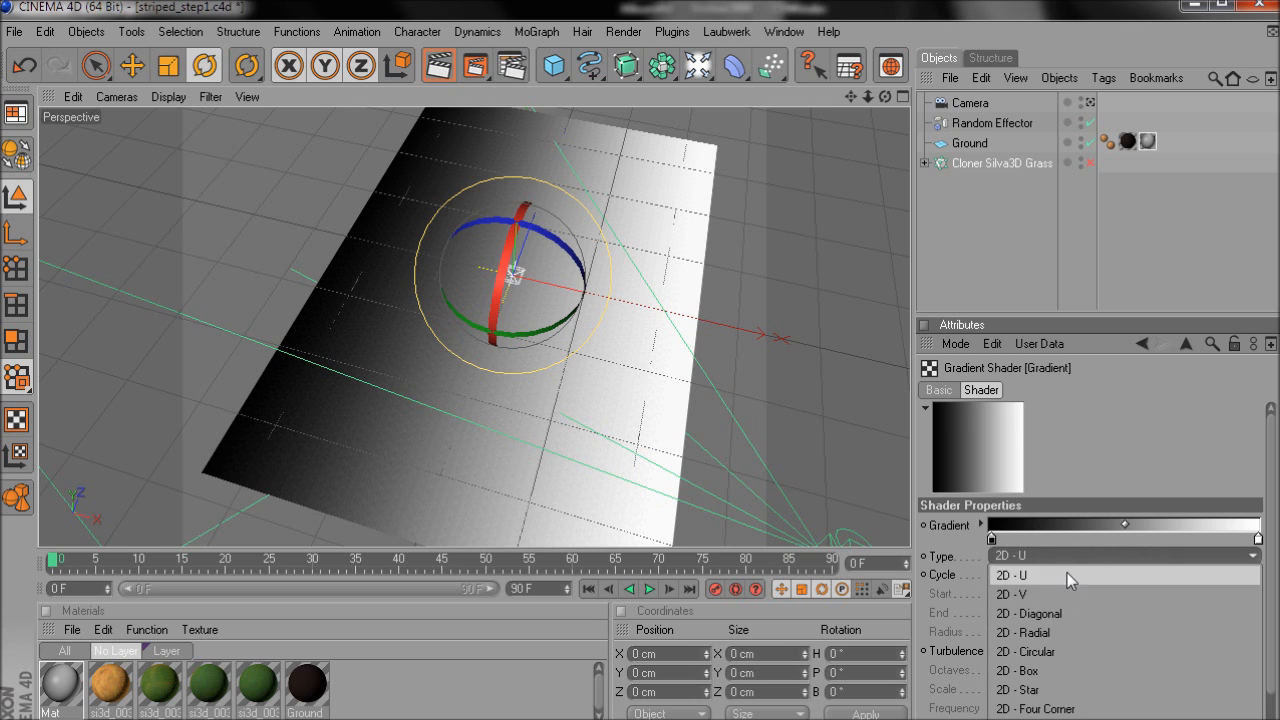
pyautogui.click(1064, 719)
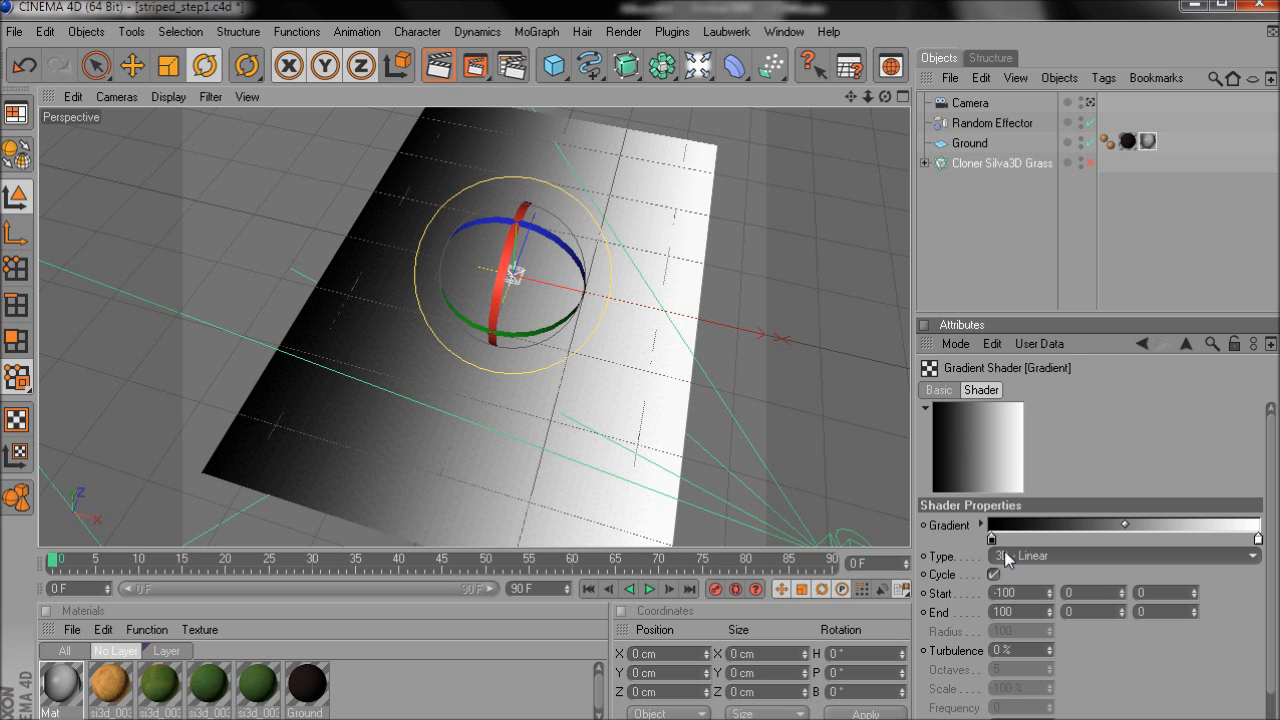
# Reposition and duplicate the gradient knots to form sharp, evenly spaced alternating black and white stripes
pyautogui.moveTo(992, 539); pyautogui.dragTo(1043, 538)
pyautogui.moveTo(1258, 540); pyautogui.dragTo(1138, 540)
pyautogui.moveTo(1051, 540); pyautogui.dragTo(1189, 542)
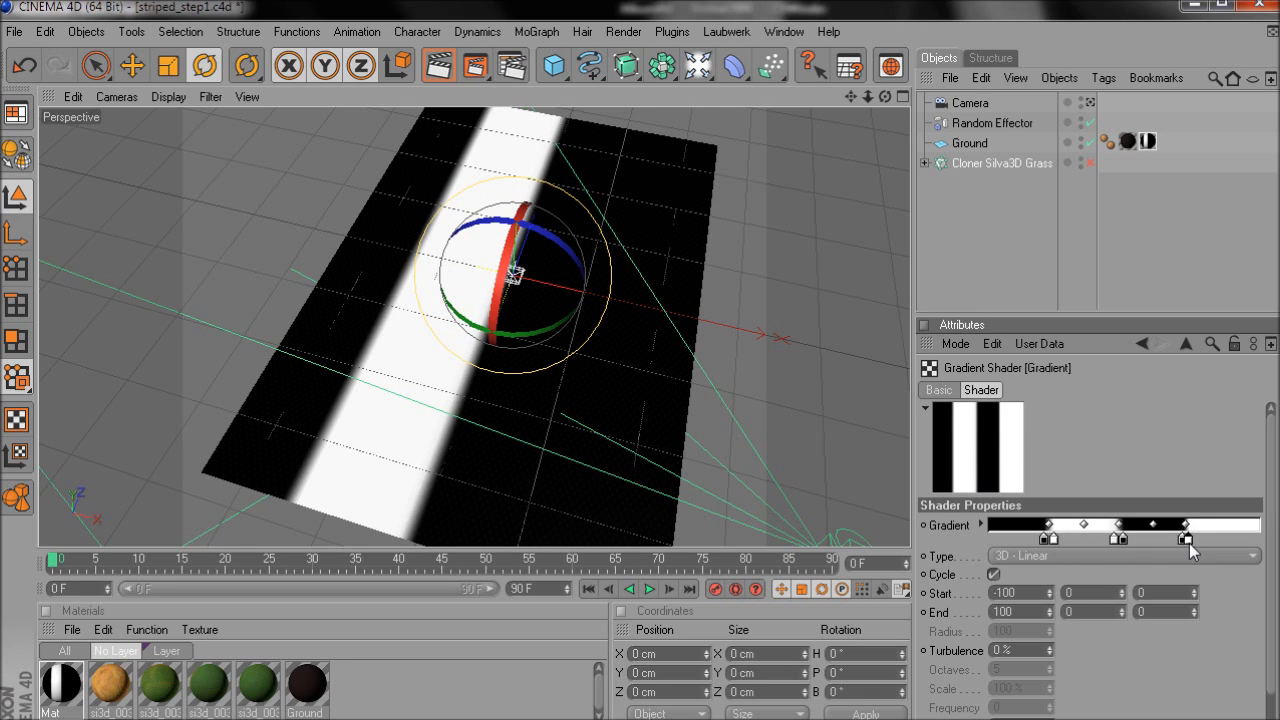
pyautogui.keyDown('ctrl'); pyautogui.moveTo(1044, 541); pyautogui.dragTo(1256, 552); pyautogui.keyUp('ctrl')
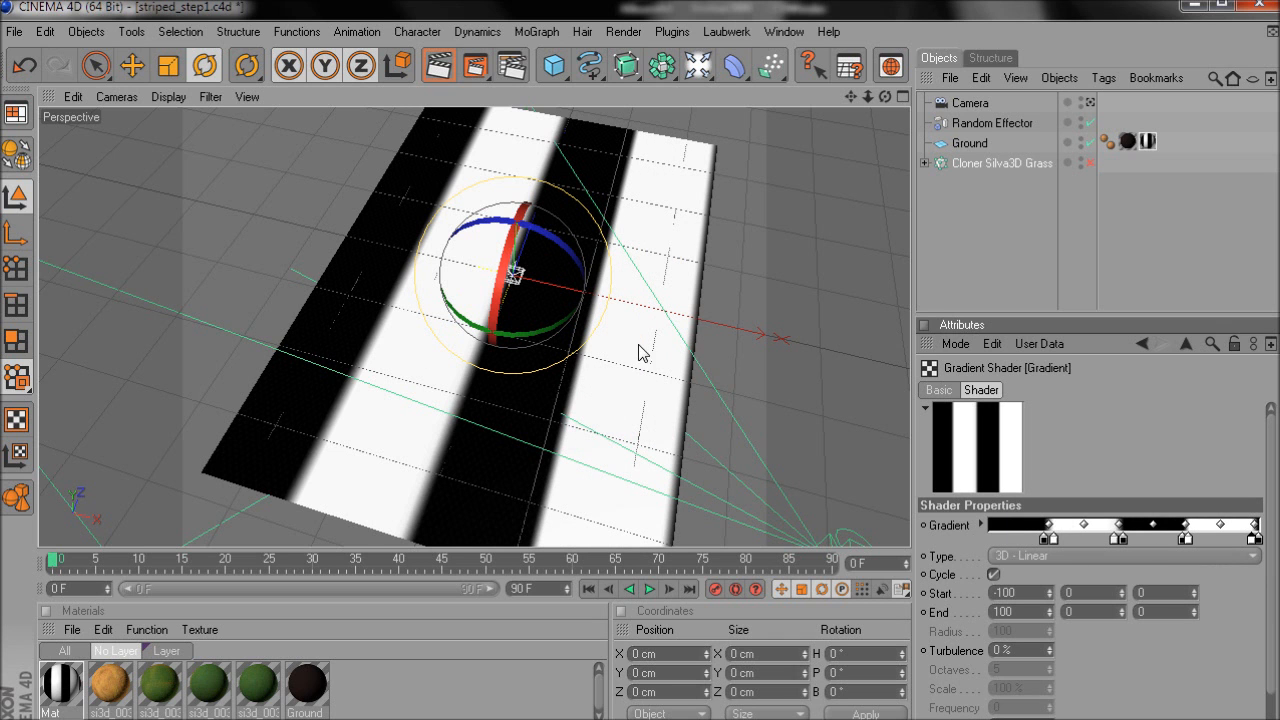
# Render the view from a lower angle to check how the stripes repeat across the ground
pyautogui.keyDown('alt'); pyautogui.moveTo(874, 485); pyautogui.dragTo(841, 486); pyautogui.keyUp('alt')
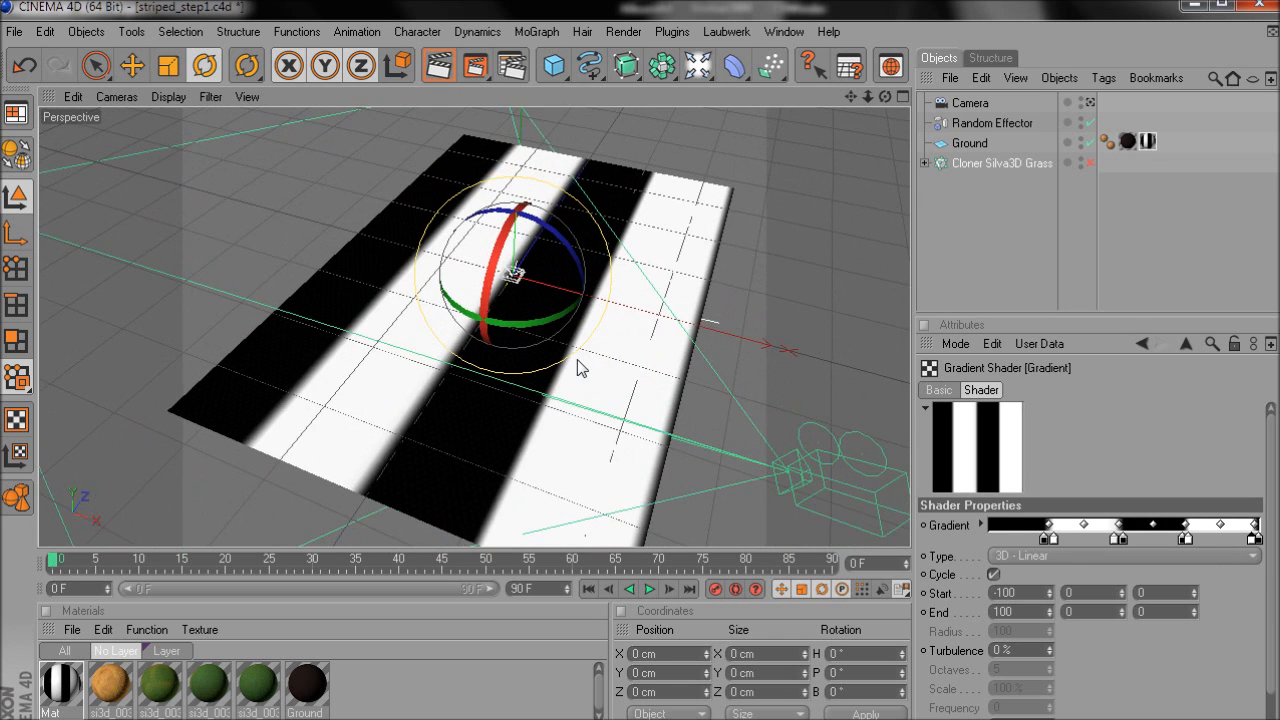
pyautogui.click(439, 67)
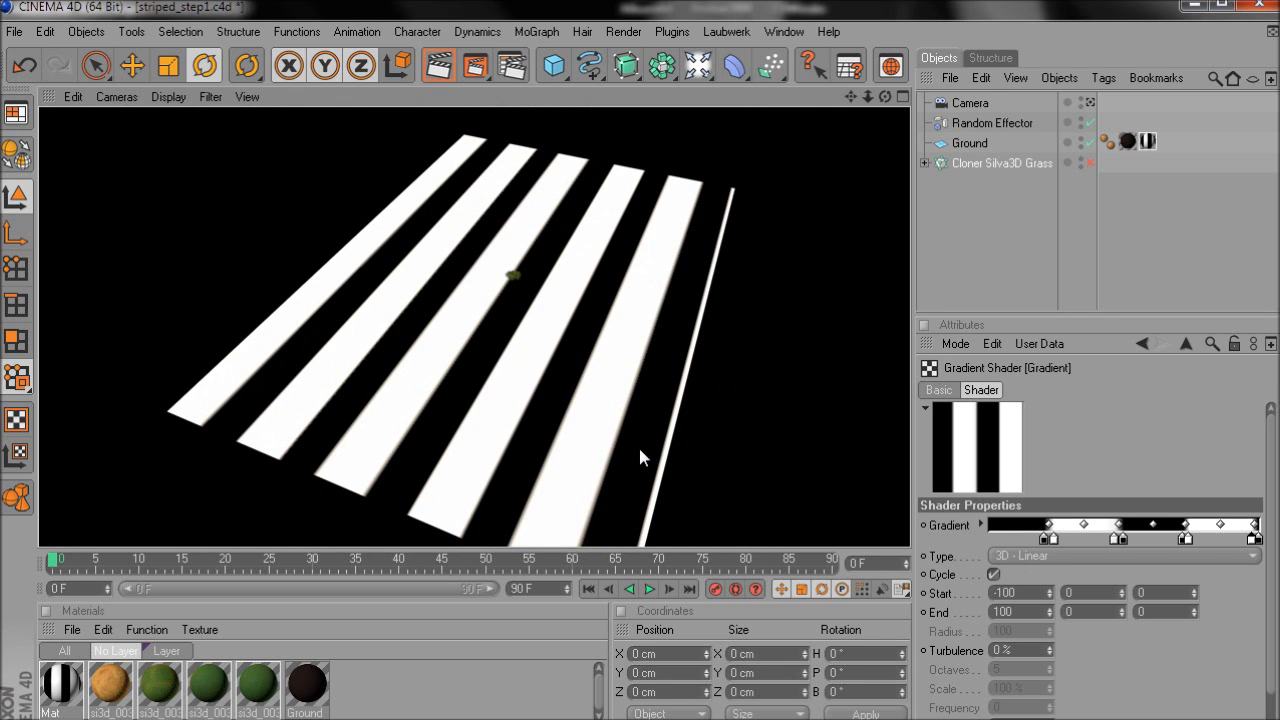
pyautogui.click(841, 486)
pyautogui.keyDown('alt'); pyautogui.moveTo(841, 486); pyautogui.dragTo(616, 321); pyautogui.keyUp('alt')
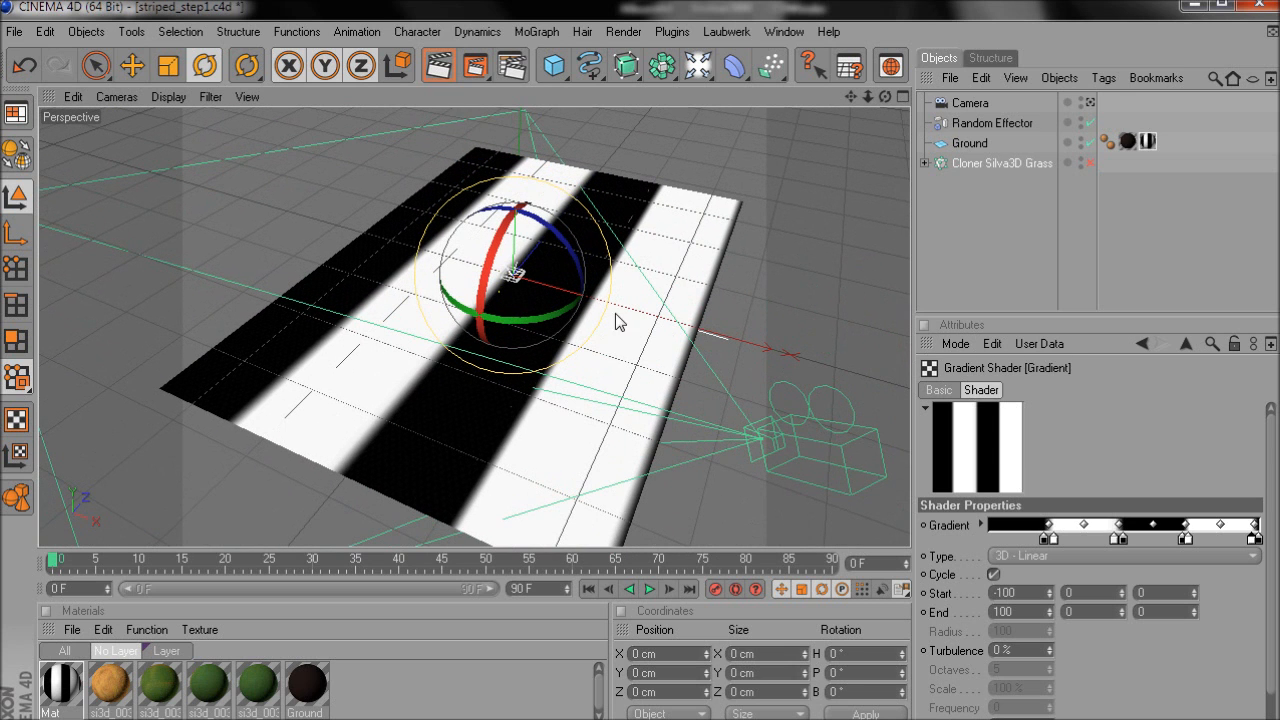
pyautogui.click(436, 68)
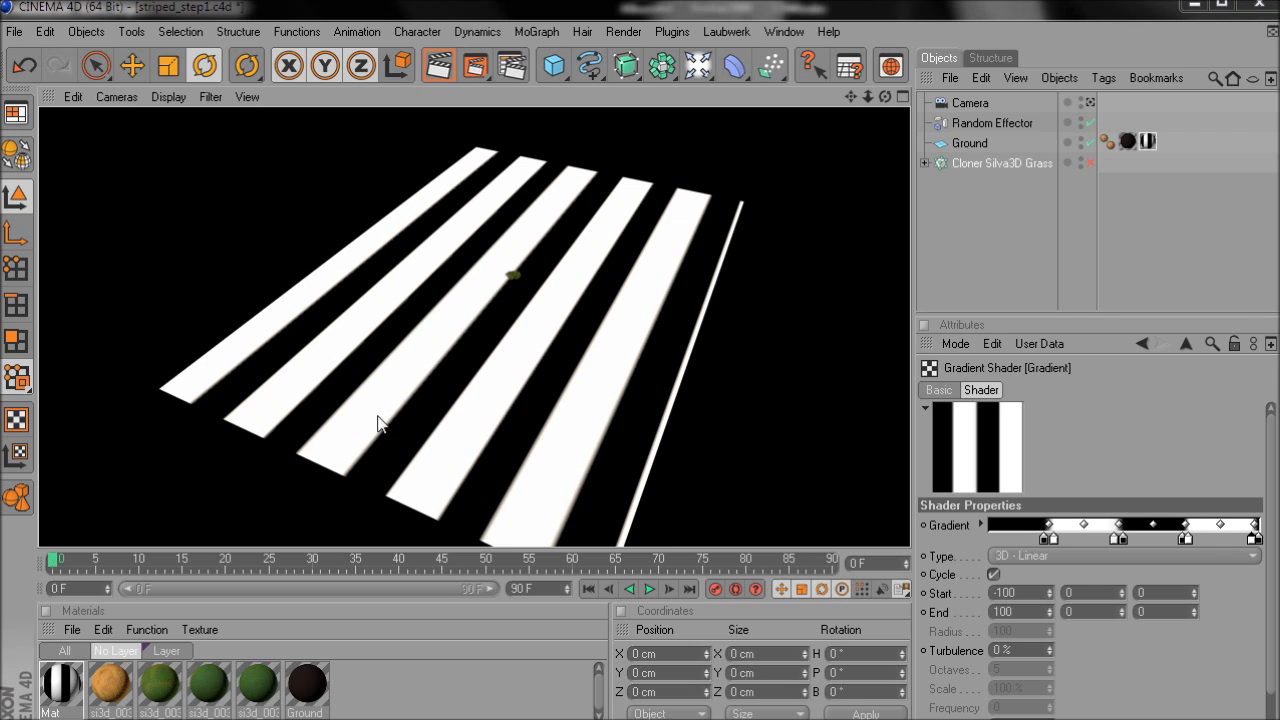
pyautogui.click(323, 313)
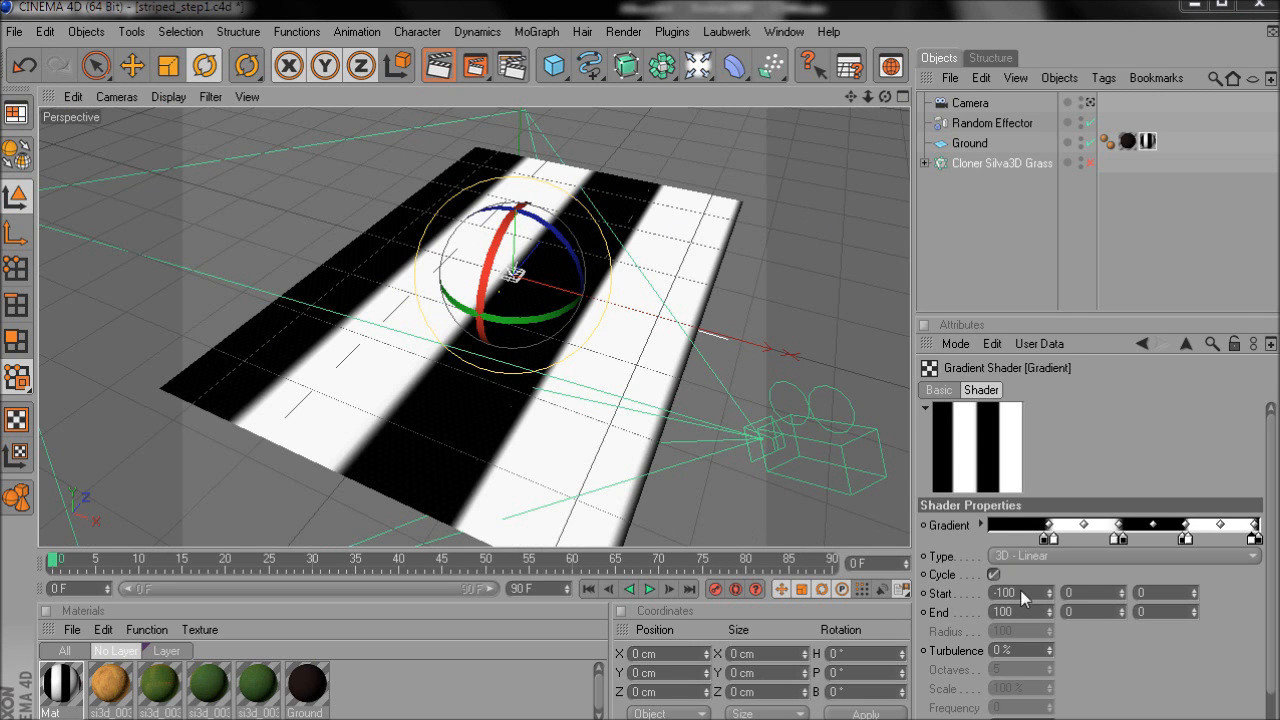
# Set the gradient's start to 0, 0, -100 and its end to 0, 0, 100, and render the view
pyautogui.moveTo(1020, 591); pyautogui.dragTo(912, 583)
pyautogui.write('0')
pyautogui.press('Tab')
pyautogui.write('0')
pyautogui.click(1159, 591)
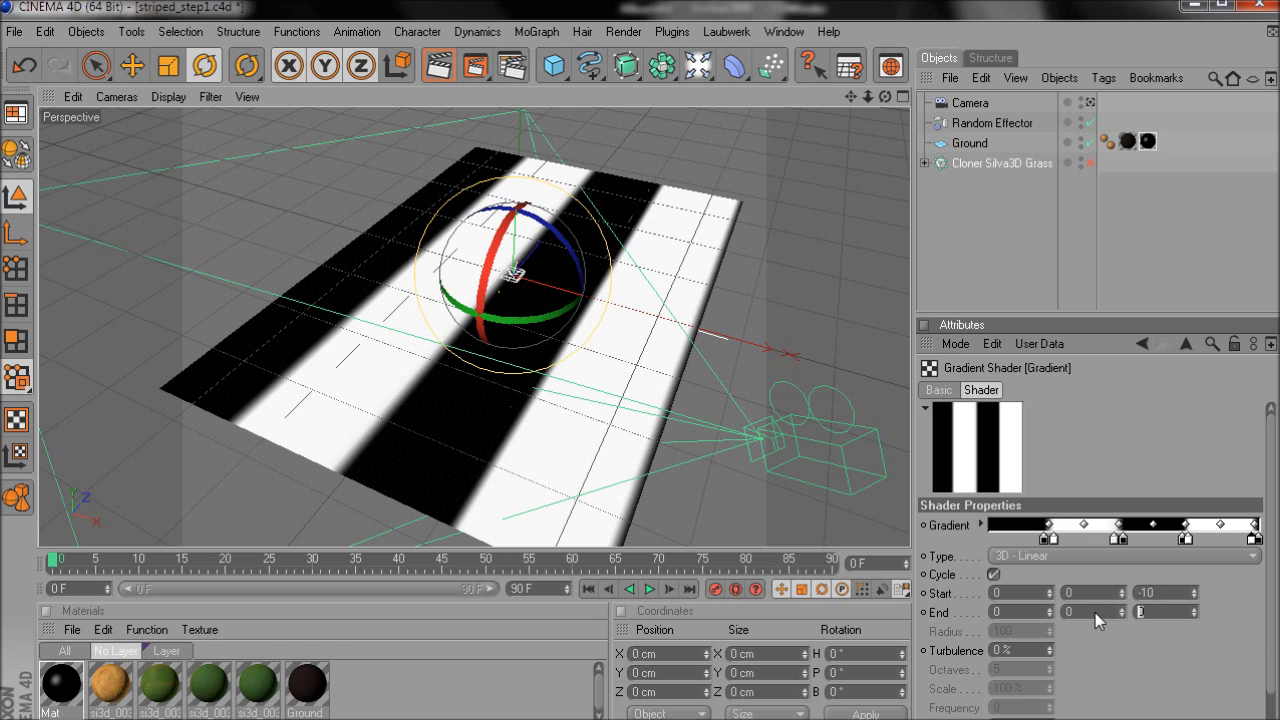
pyautogui.click(1163, 595)
pyautogui.write('0')
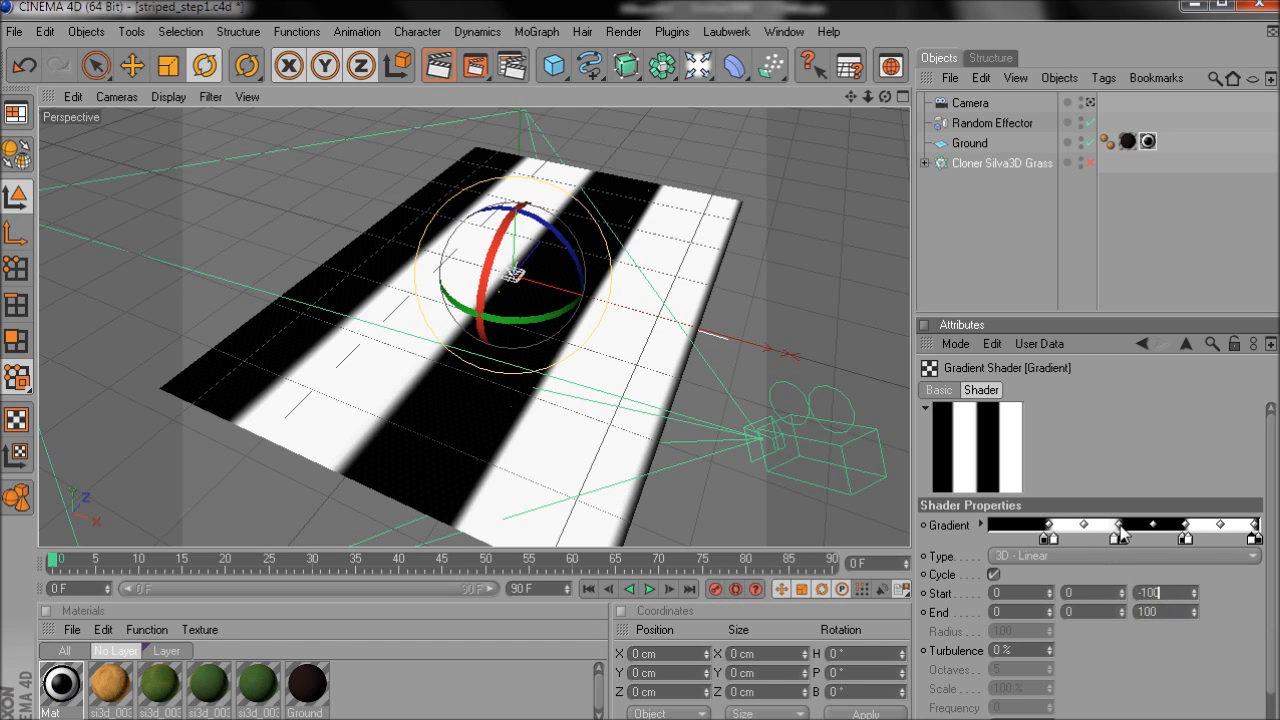
pyautogui.click(440, 67)
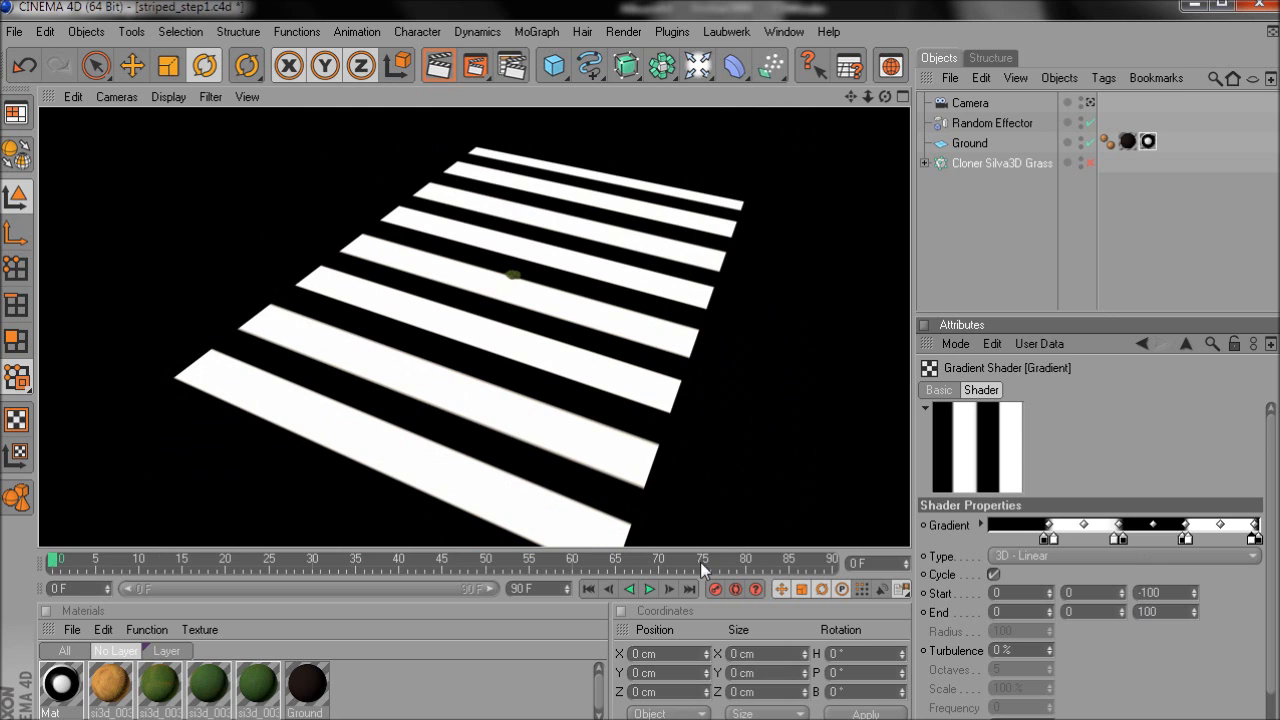
# Try gradient Z values of -200 for start and 200 for end, render the view, and restore -100 and 100
pyautogui.click(822, 402)
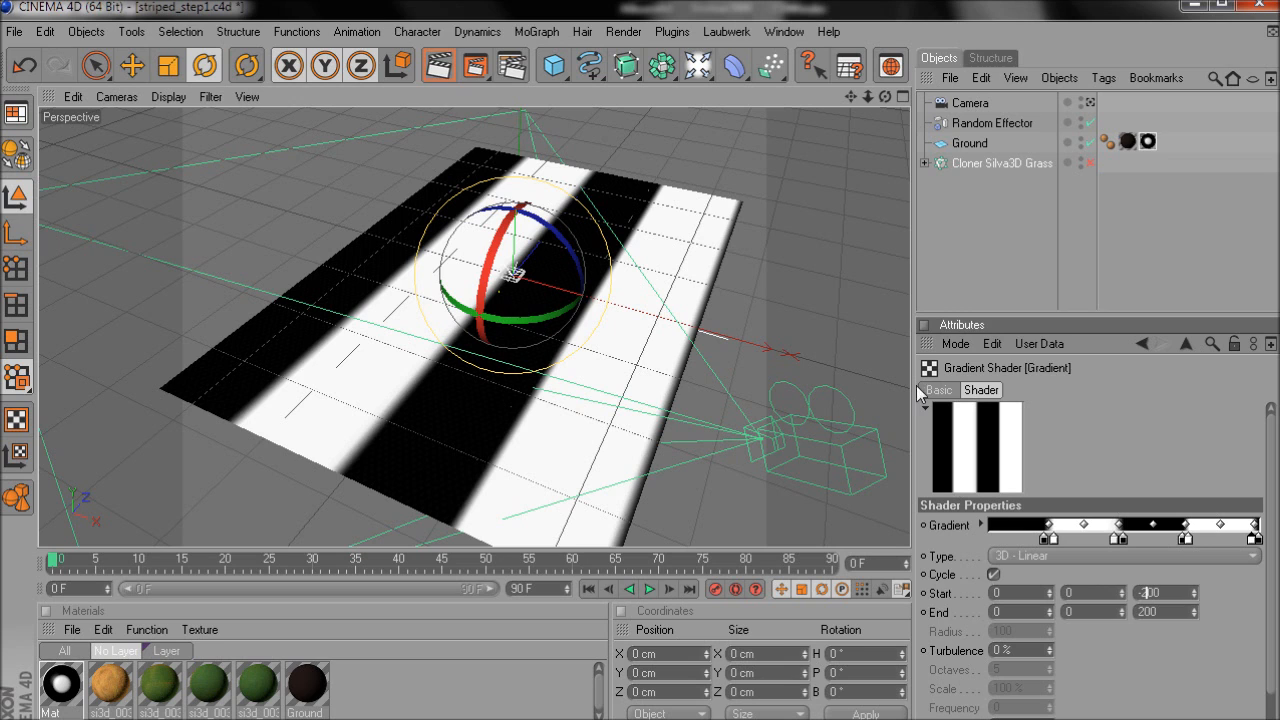
pyautogui.click(437, 66)
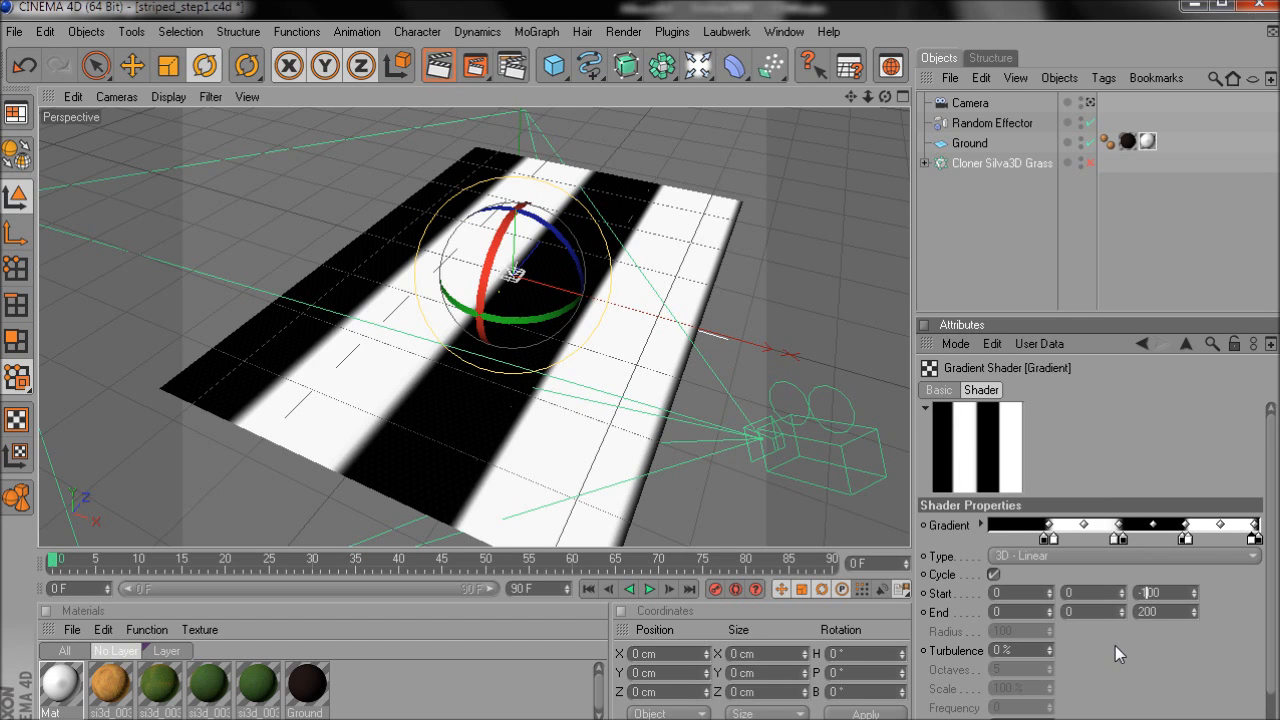
pyautogui.write('1')
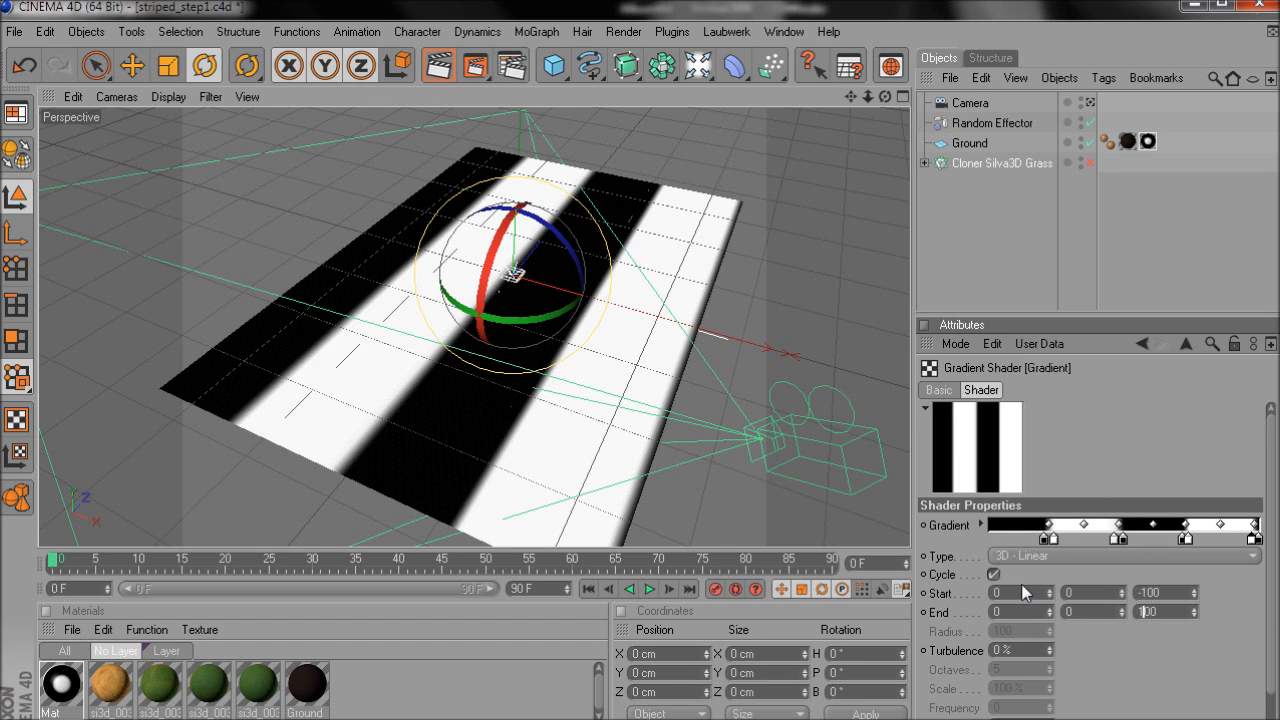
# Set the gradient's X start to -100 and X end to 100 for diagonal stripes, and render the view
pyautogui.click(995, 594)
pyautogui.write('-1')
pyautogui.write('100')
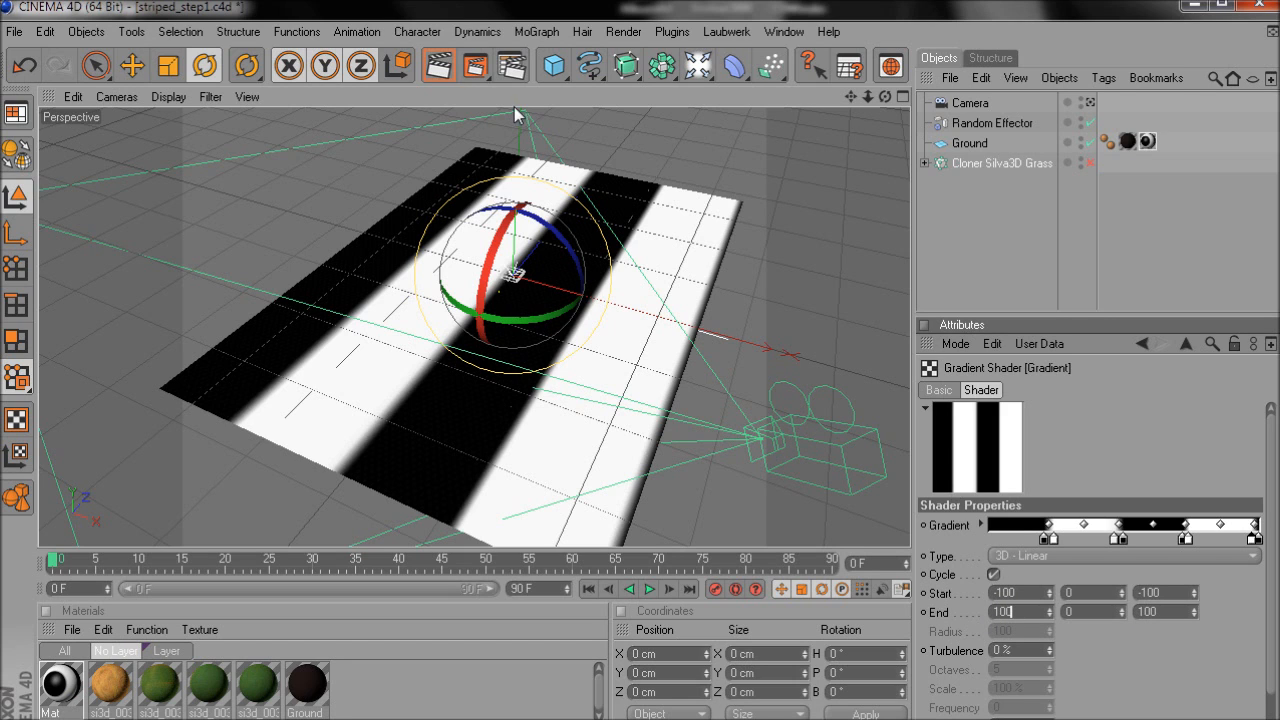
pyautogui.click(442, 73)
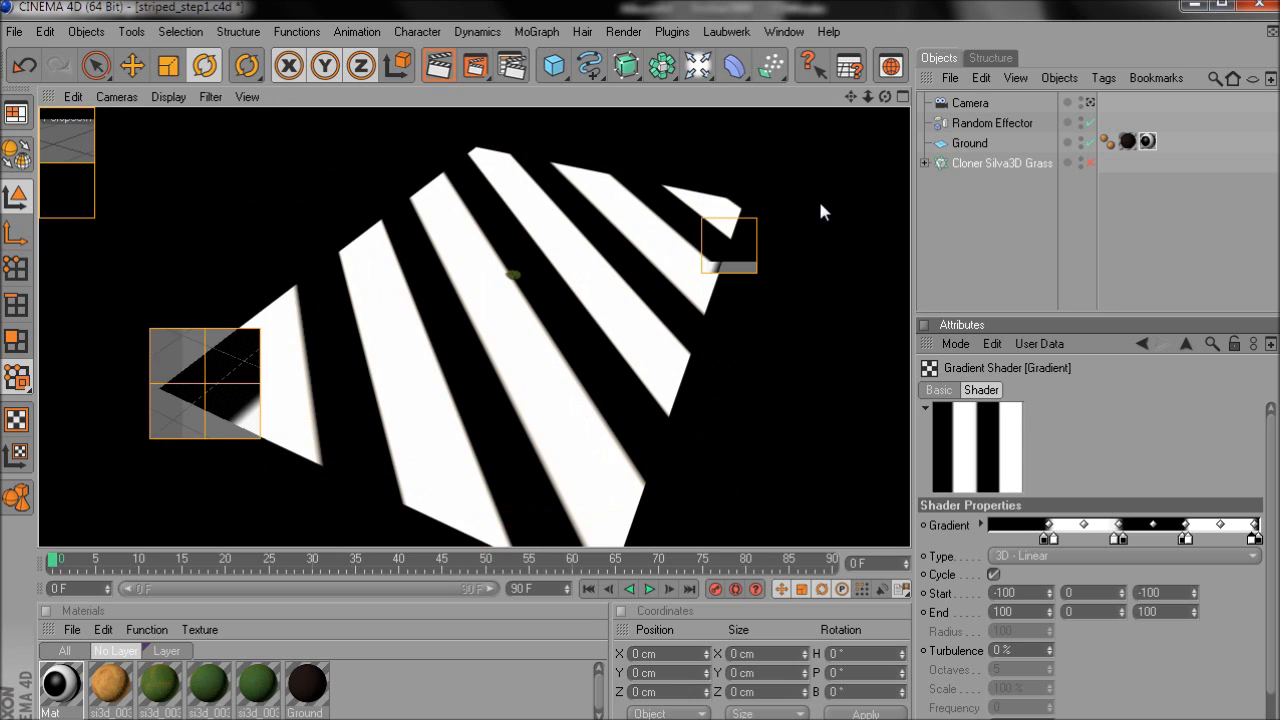
pyautogui.click(252, 461)
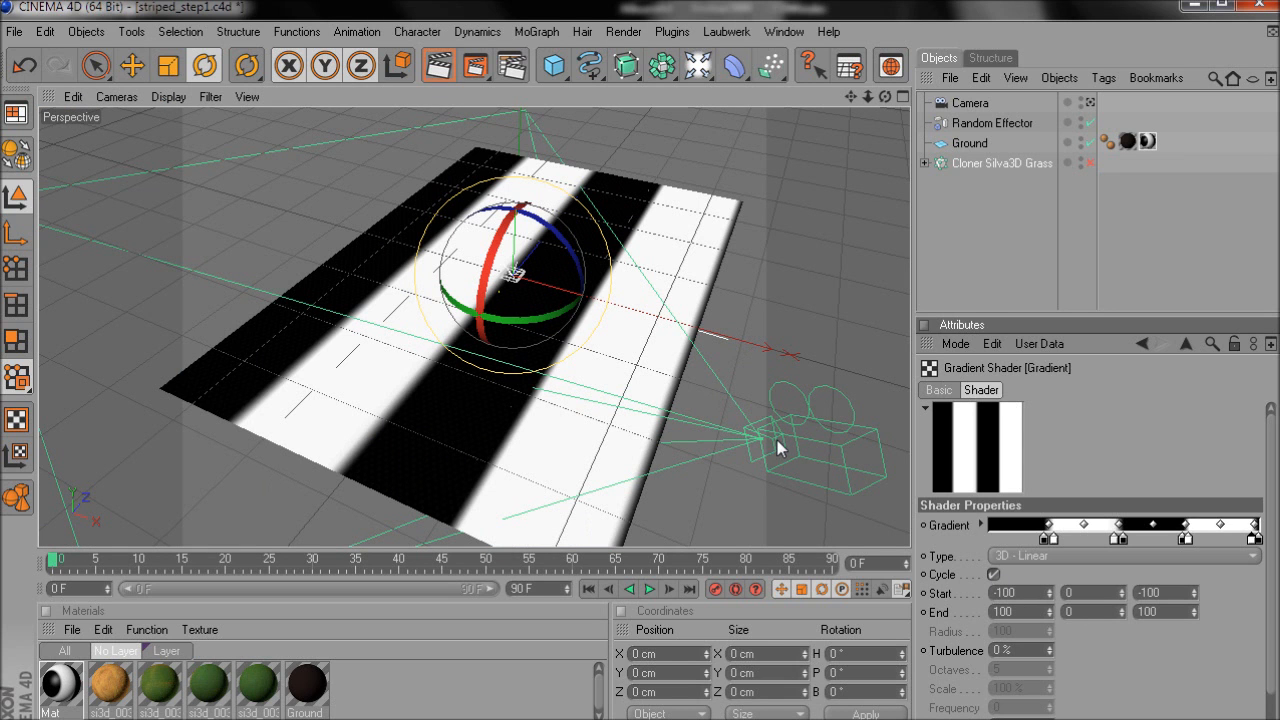
# Set the gradient's turbulence to 5% and its octaves to 2
pyautogui.click(1052, 645)
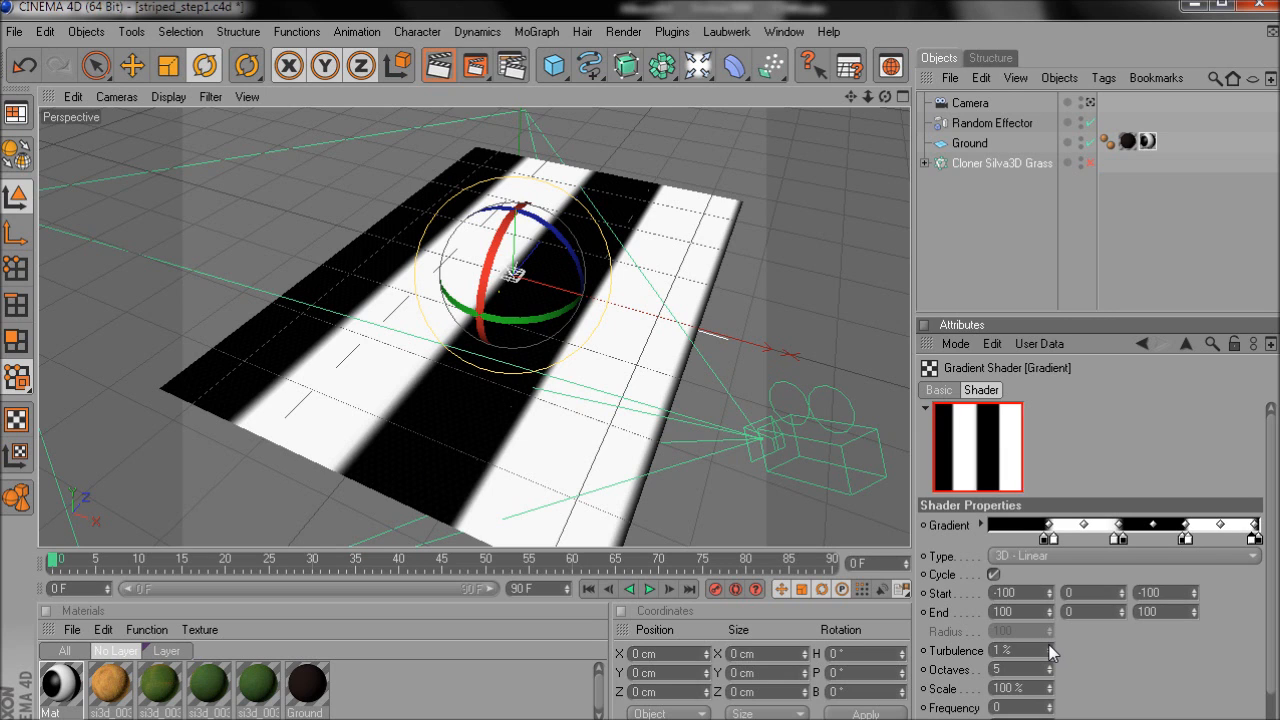
pyautogui.click(1050, 674)
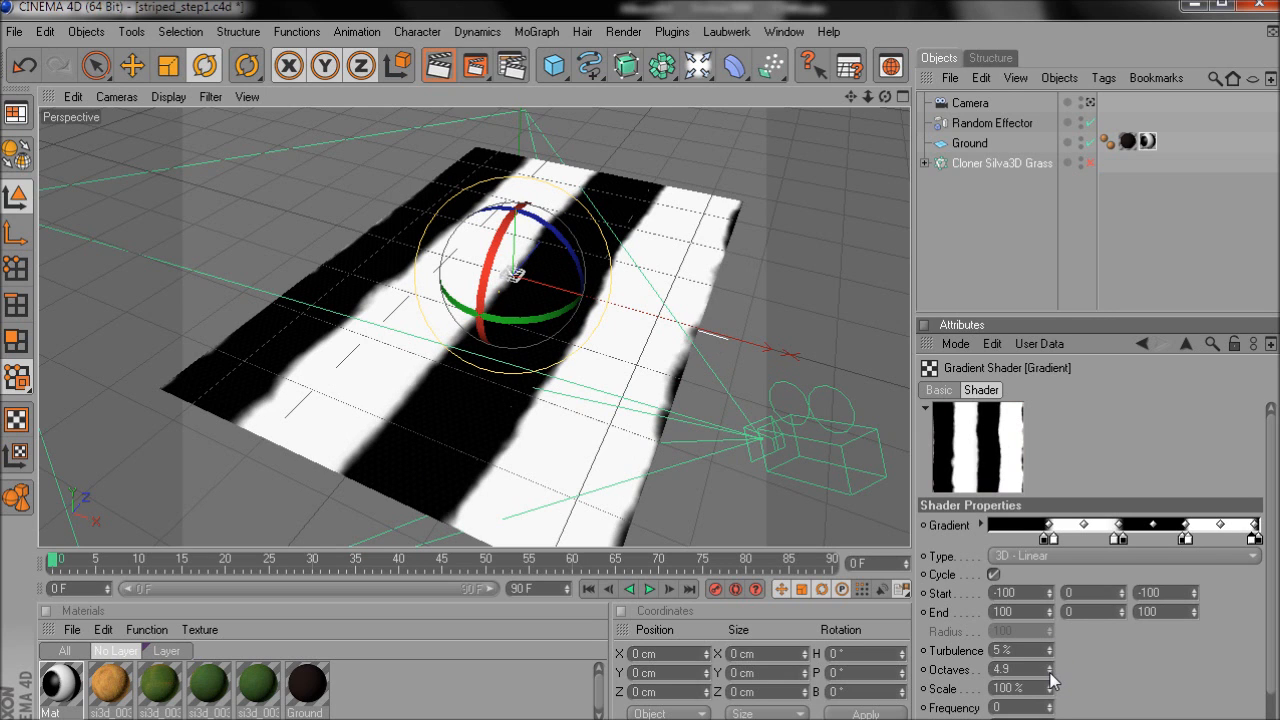
pyautogui.click(1050, 676)
pyautogui.write('2')
pyautogui.press('Return')
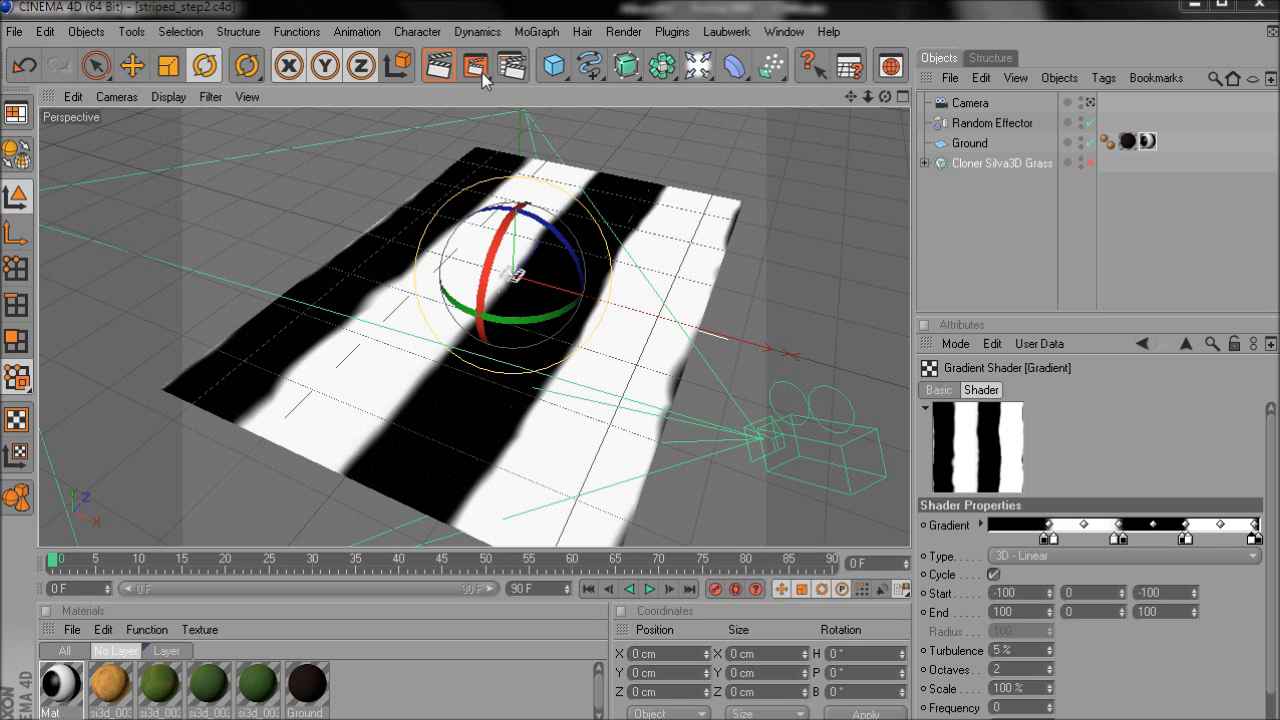
# Render the view, try a gradient scale of 10%, and render again
pyautogui.click(440, 70)
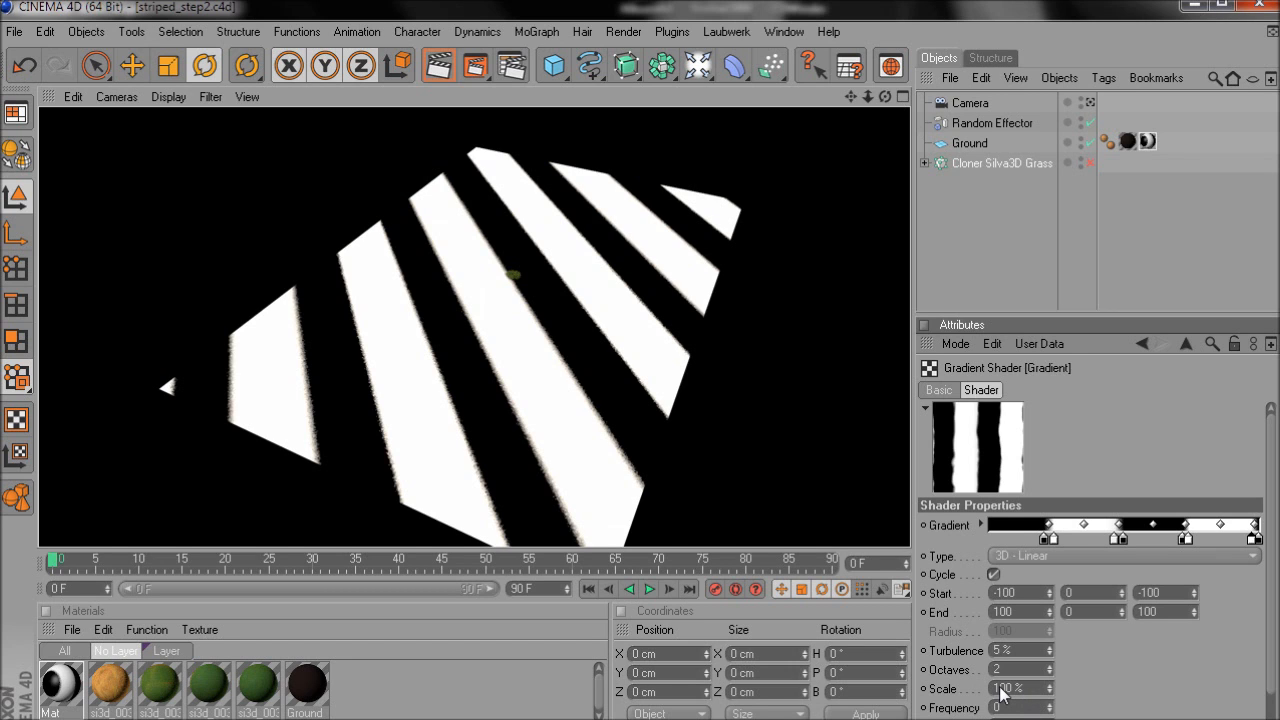
pyautogui.moveTo(1009, 687); pyautogui.dragTo(988, 688)
pyautogui.write('10')
pyautogui.press('Return')
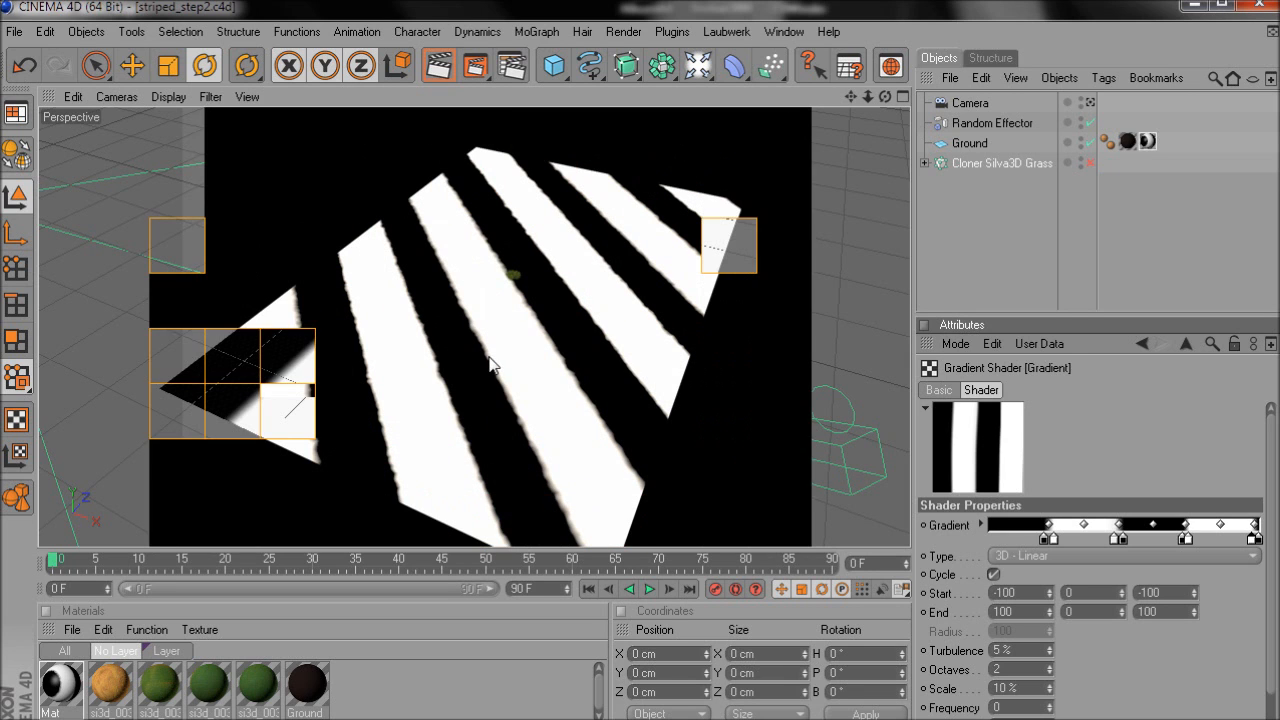
pyautogui.click(430, 250)
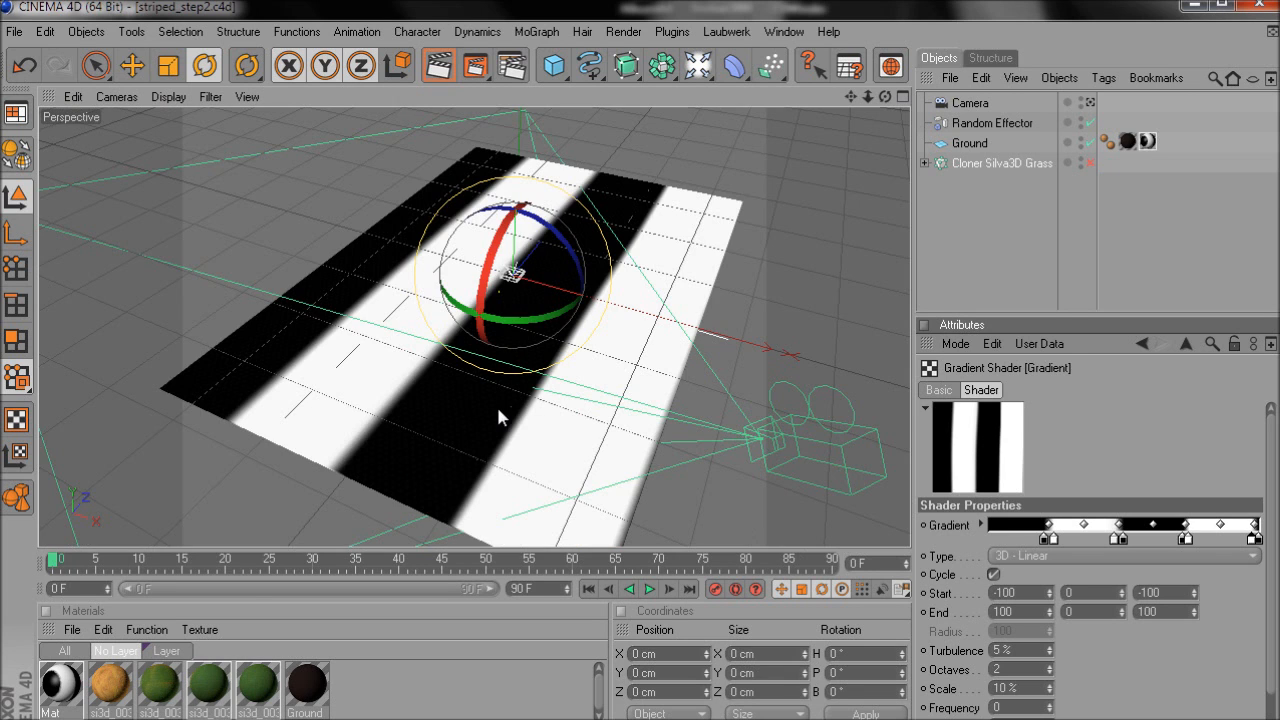
# Set the gradient's scale to 5% and render the view to check the stripe edges
pyautogui.doubleClick(1012, 688)
pyautogui.write('5')
pyautogui.press('Return')
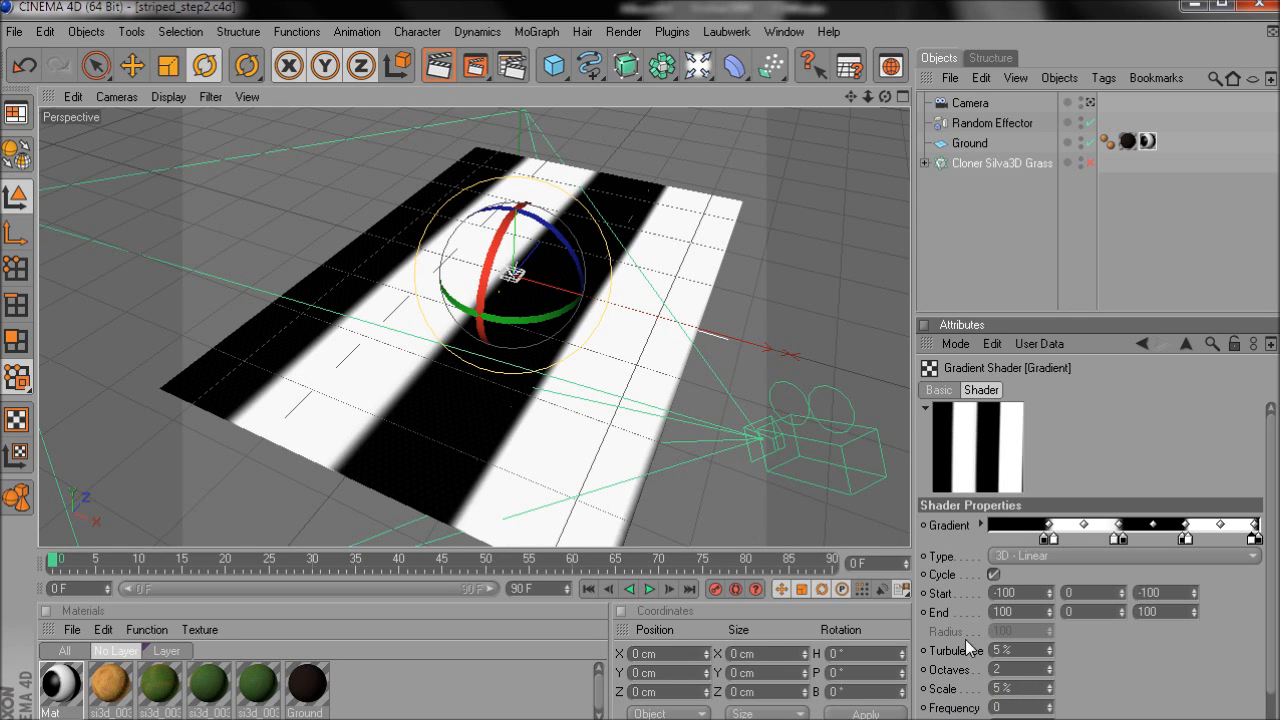
pyautogui.click(438, 68)
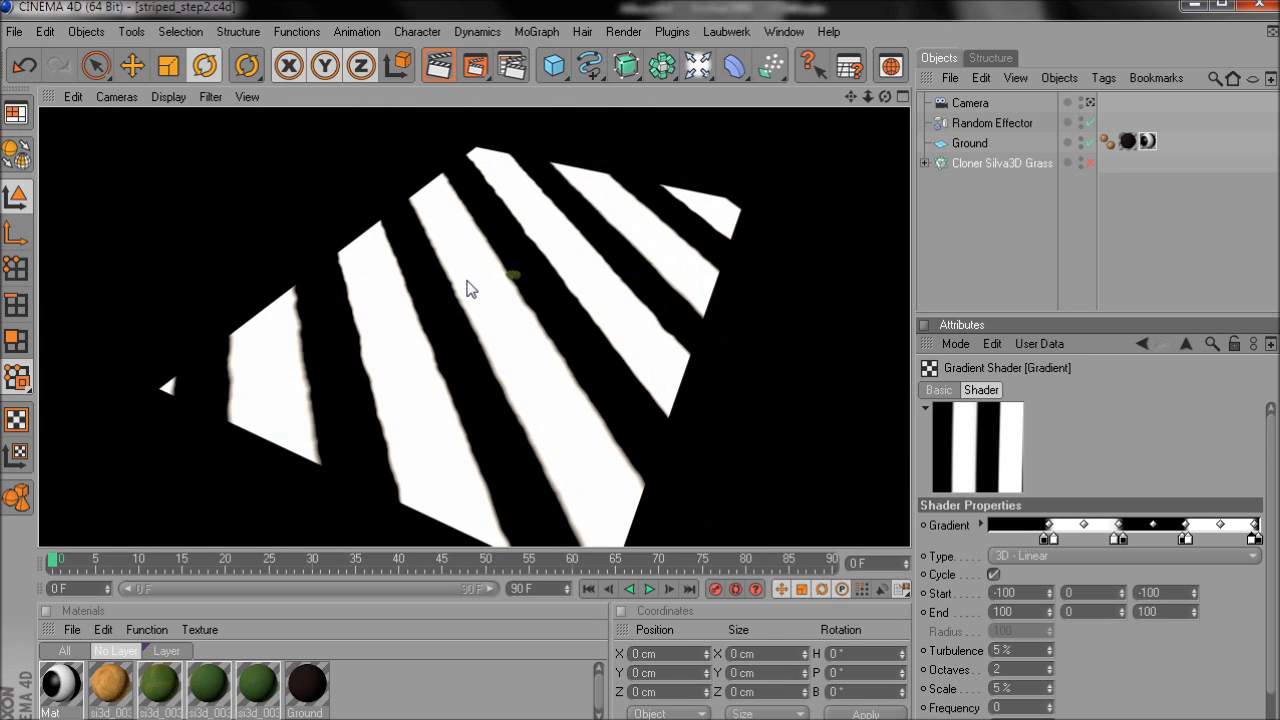
pyautogui.click(678, 288)
pyautogui.hotkey('ctrl', 'r')
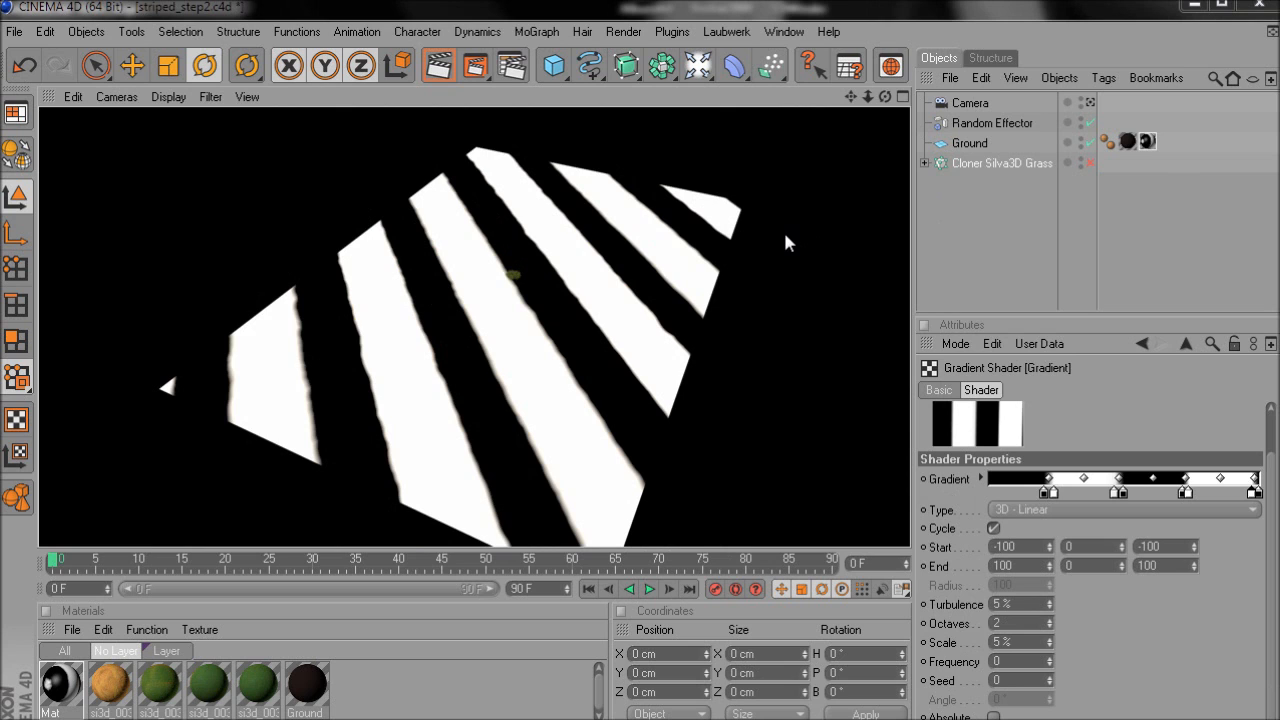
pyautogui.click(494, 316)
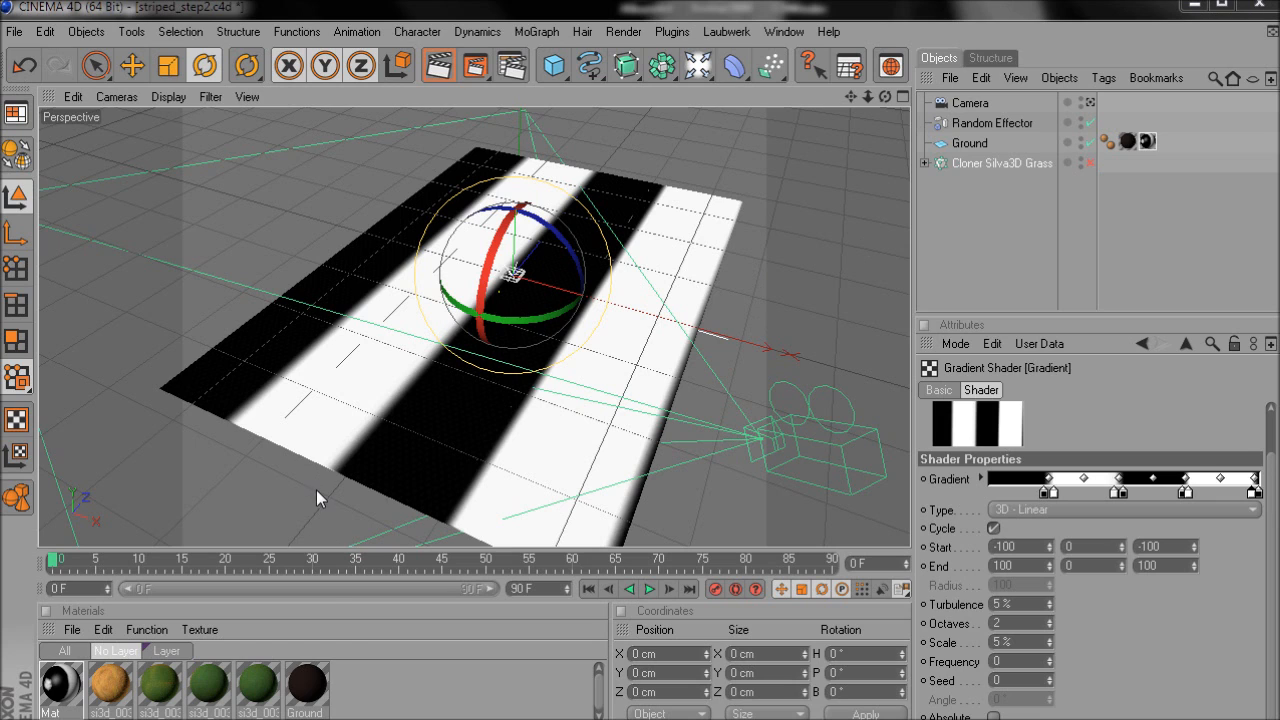
# Change the Ground material's color to green with RGB 57, 87, 52 and raise its brightness to 100%
pyautogui.click(310, 688)
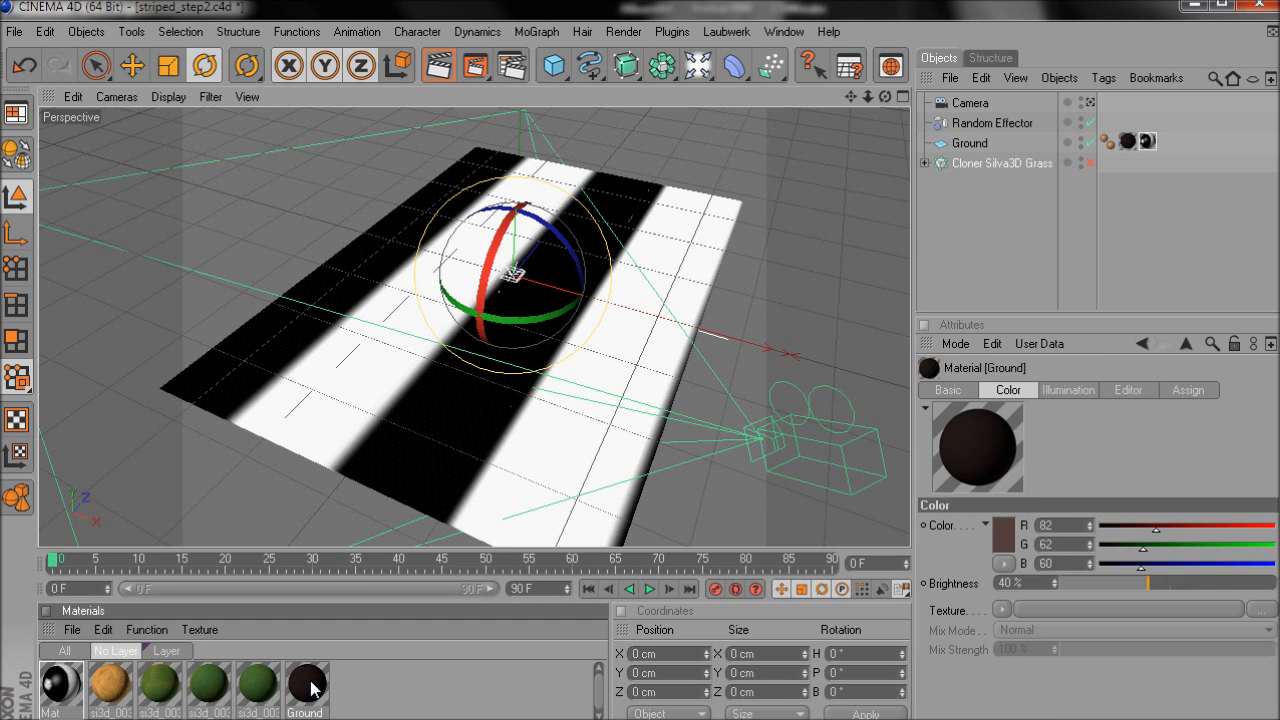
pyautogui.click(1006, 539)
pyautogui.moveTo(1003, 483); pyautogui.dragTo(1015, 478)
pyautogui.moveTo(950, 536); pyautogui.dragTo(942, 547)
pyautogui.click(971, 620)
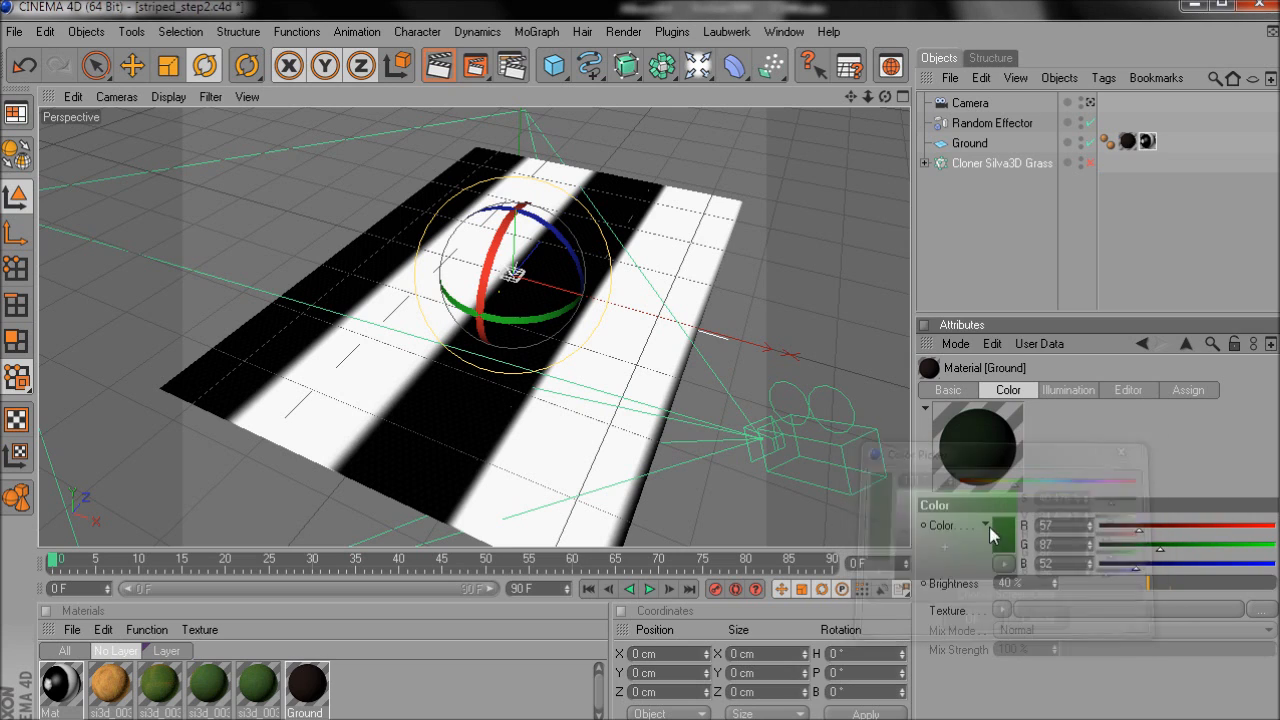
pyautogui.moveTo(1148, 583); pyautogui.dragTo(1276, 583)
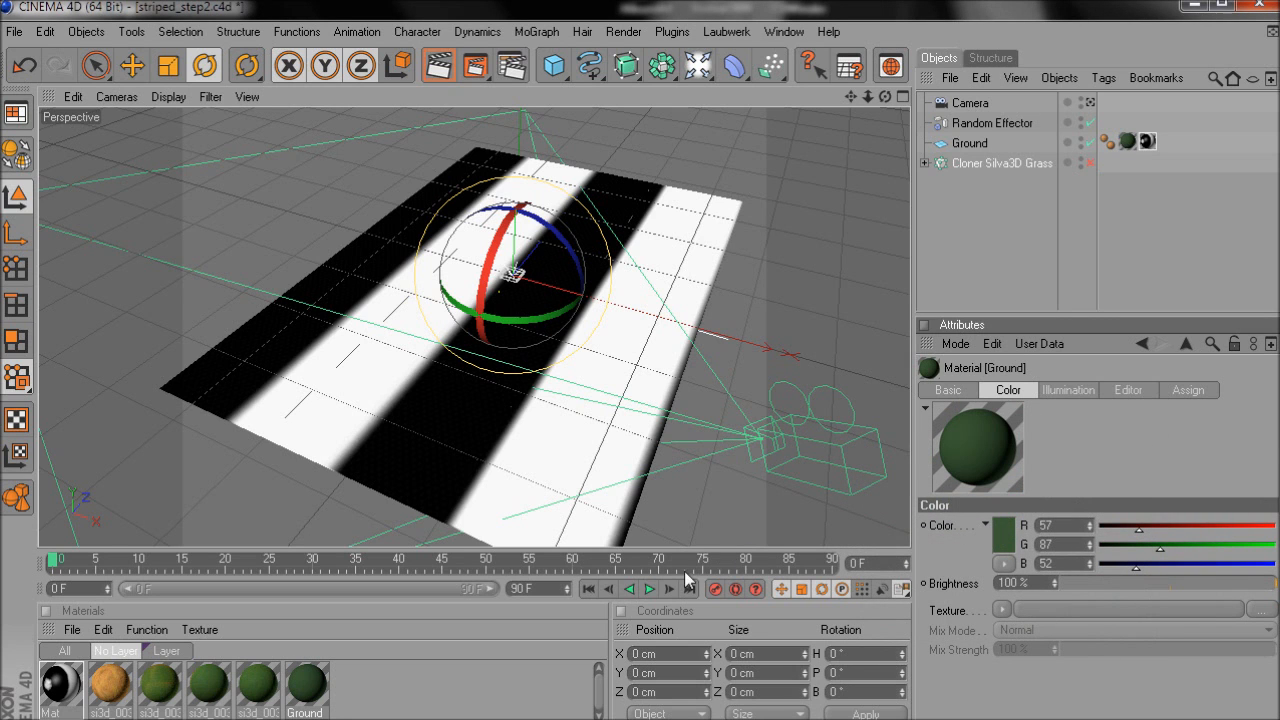
# Copy the striped gradient channel from the color texture of the Mat material
pyautogui.click(70, 686)
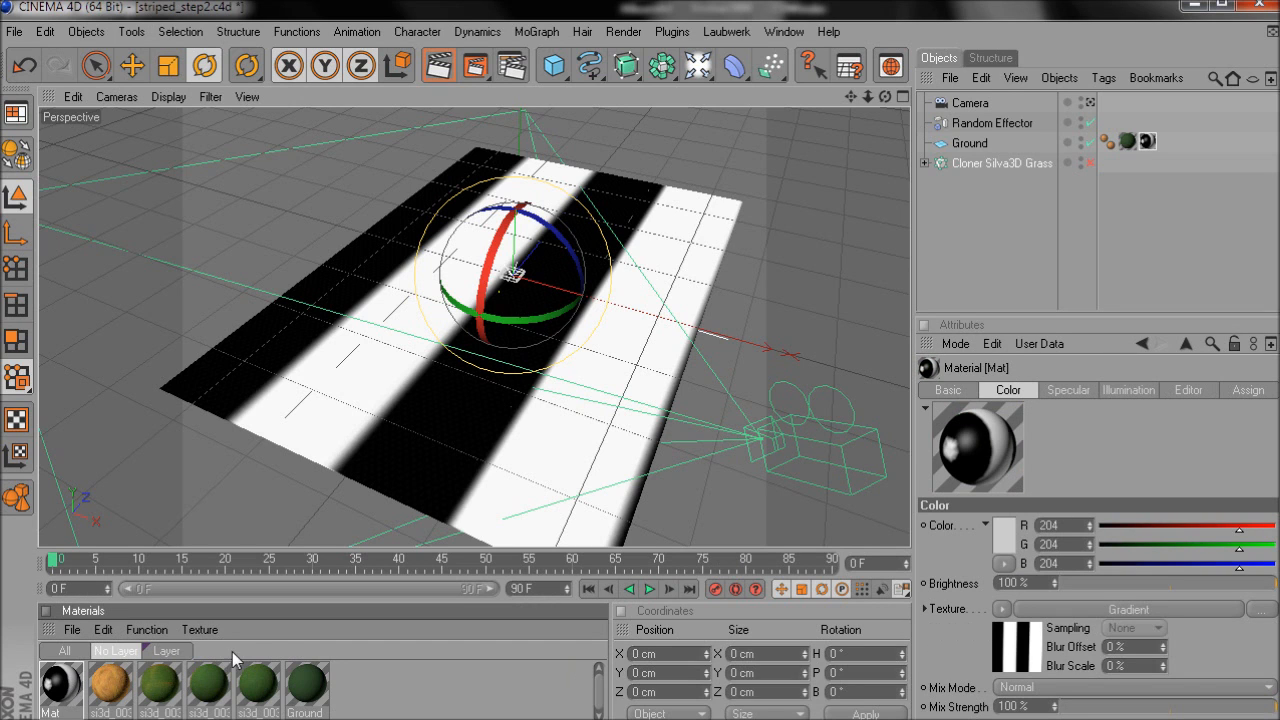
pyautogui.click(1004, 612)
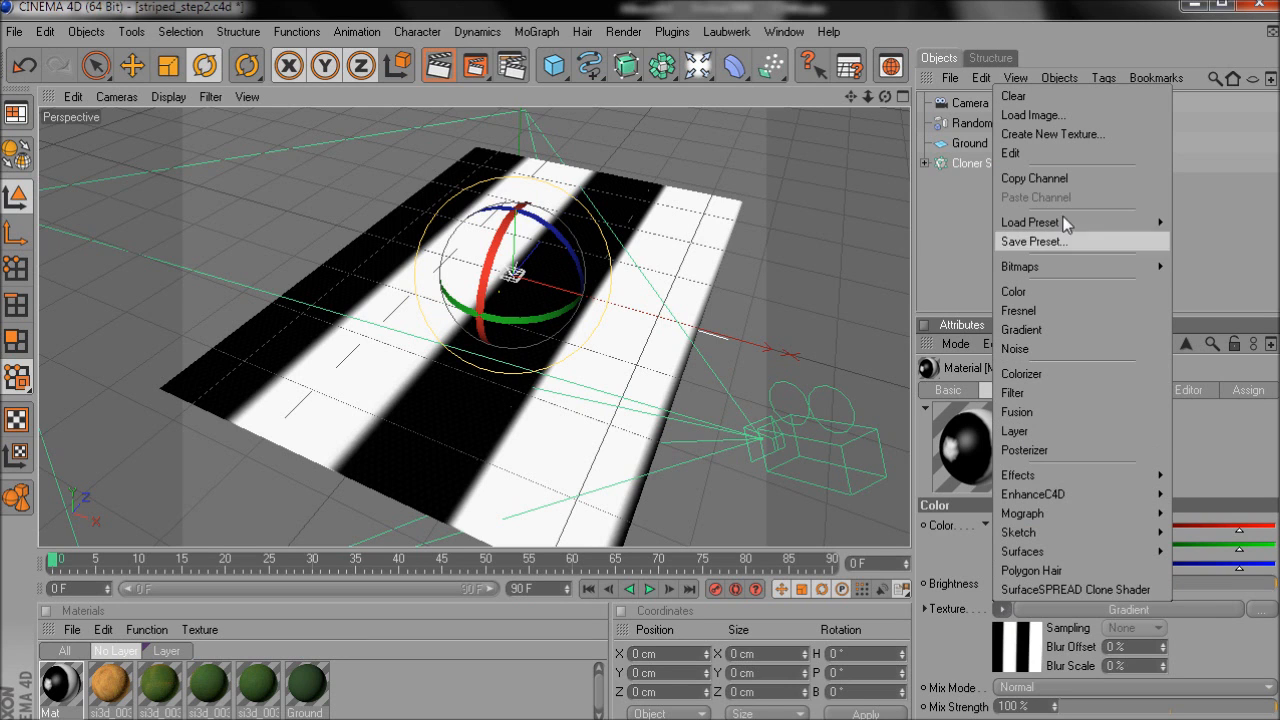
pyautogui.click(1061, 179)
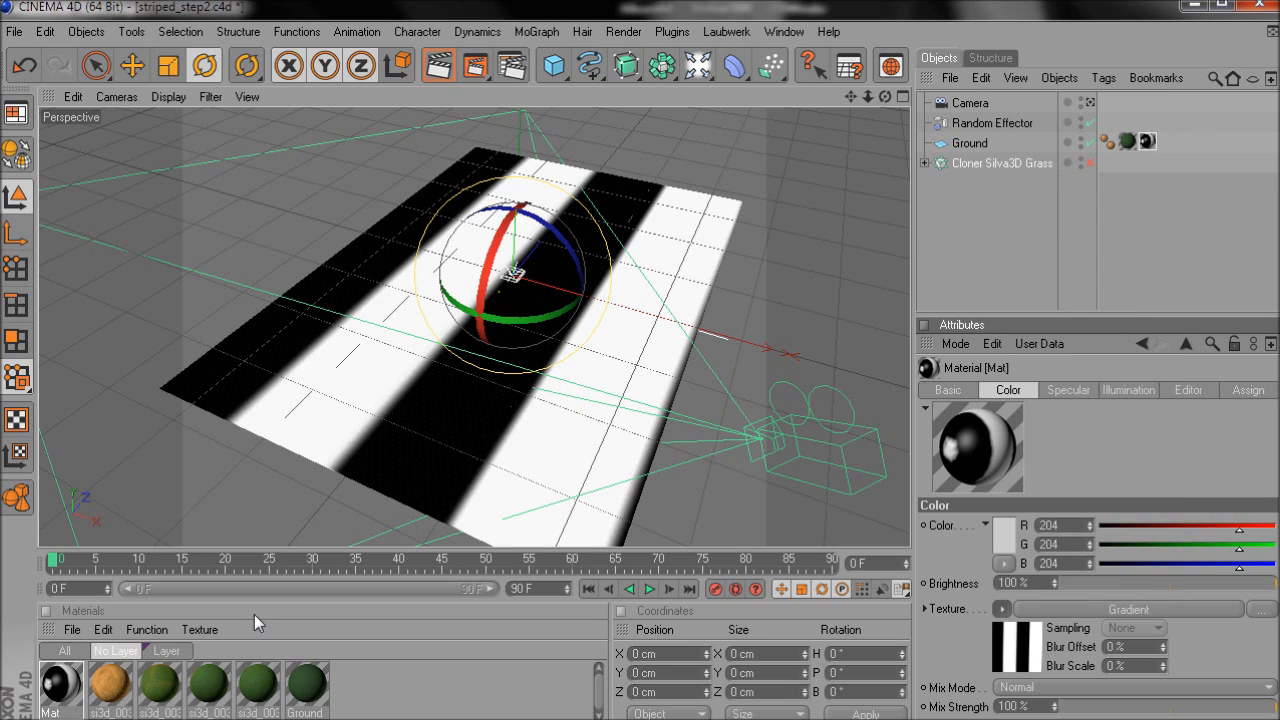
# Paste the striped gradient into the Ground material's color texture and blend it with Multiply at 55% mix strength
pyautogui.click(310, 682)
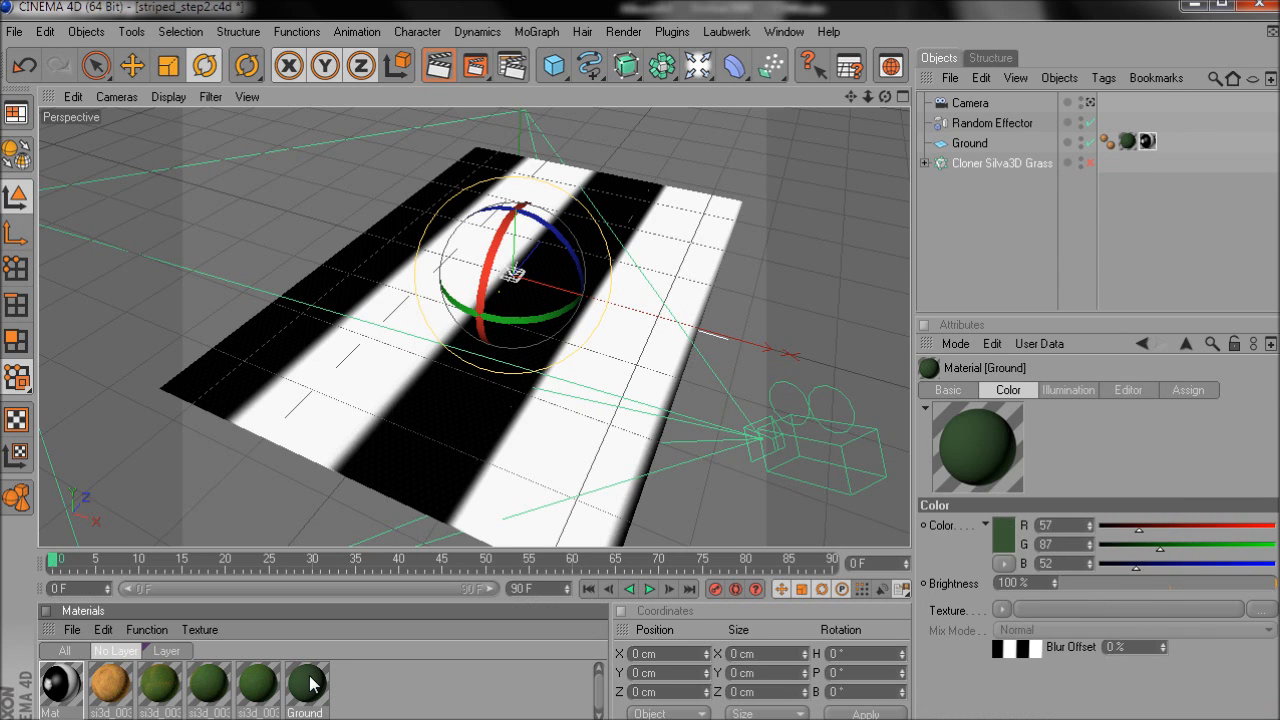
pyautogui.click(1002, 608)
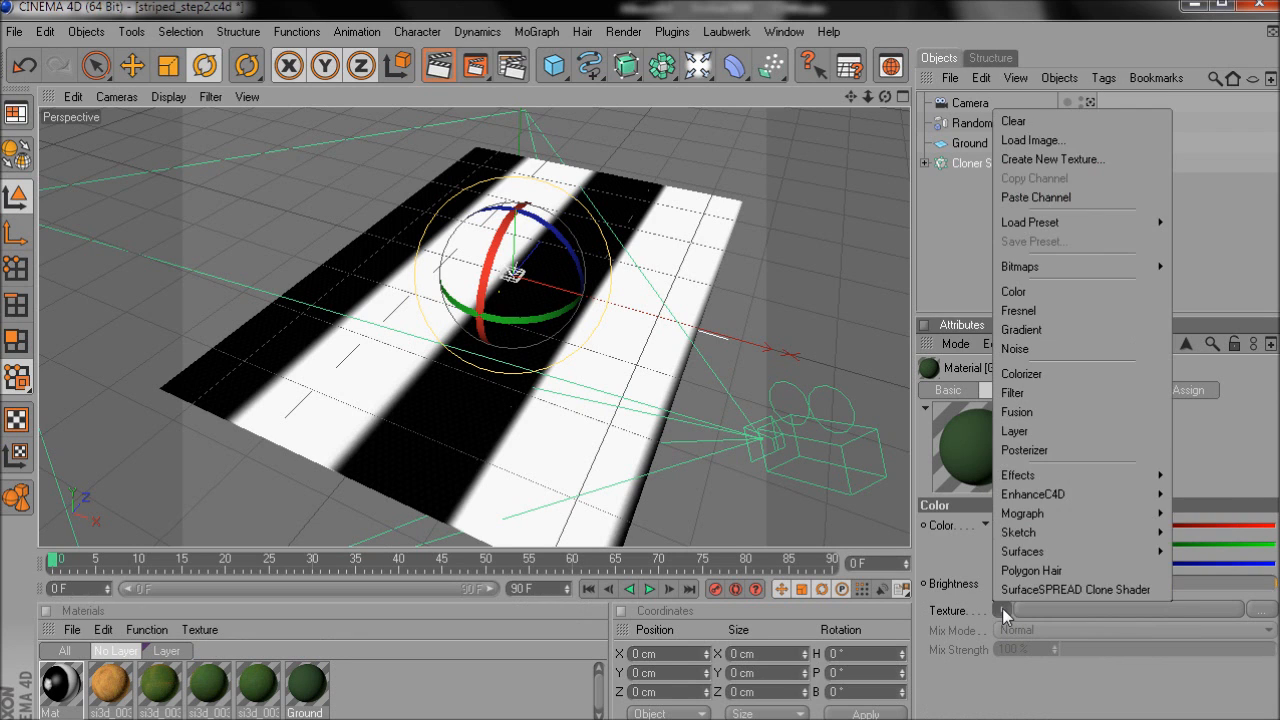
pyautogui.click(1037, 197)
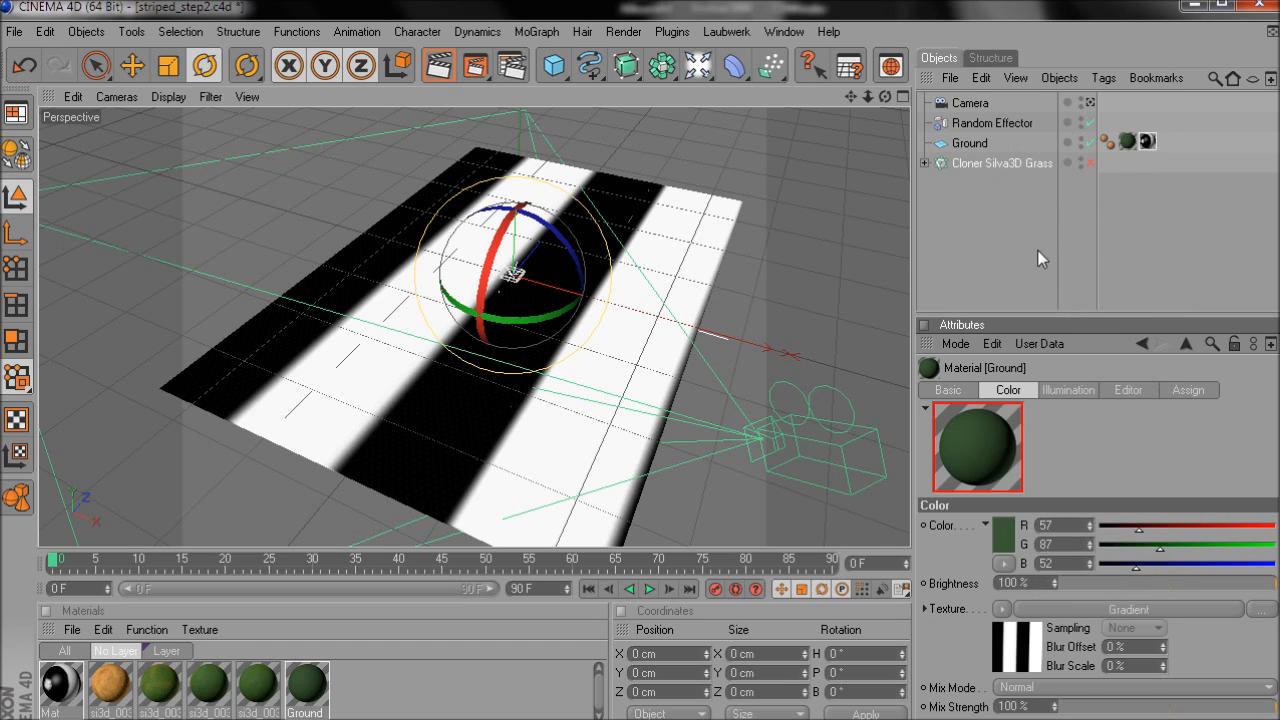
pyautogui.click(1080, 688)
pyautogui.click(1020, 708)
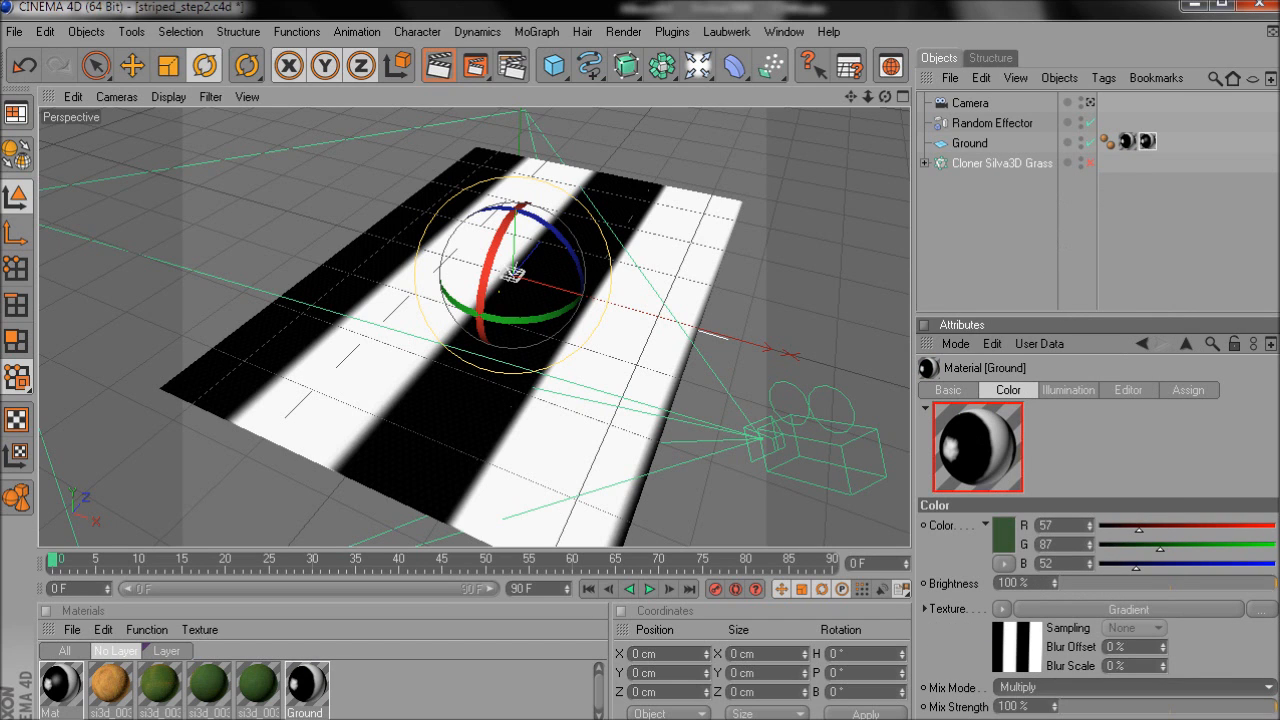
pyautogui.moveTo(1172, 710)
pyautogui.mouseDown()
pyautogui.moveTo(1105, 714)
pyautogui.moveTo(1180, 712)
pyautogui.mouseUp()
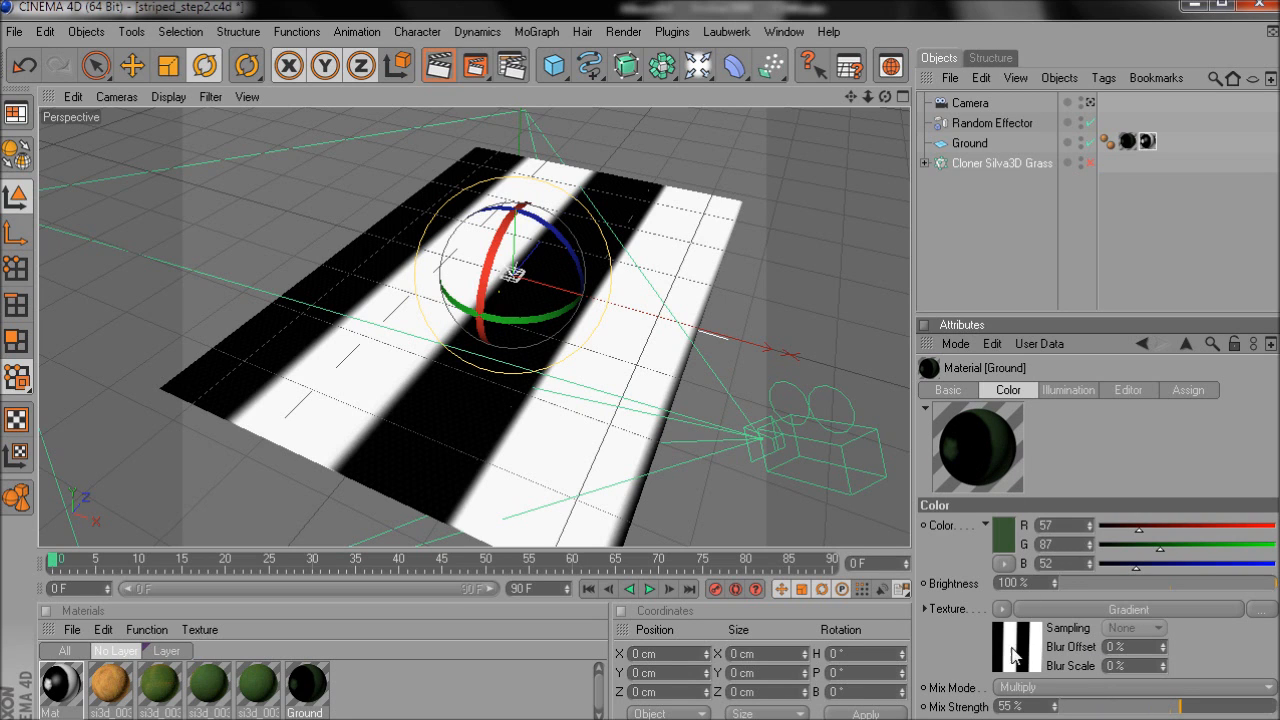
# Switch the Ground texture's mix mode to Normal and try mix strengths of 31% and 85%
pyautogui.click(1048, 690)
pyautogui.click(1048, 709)
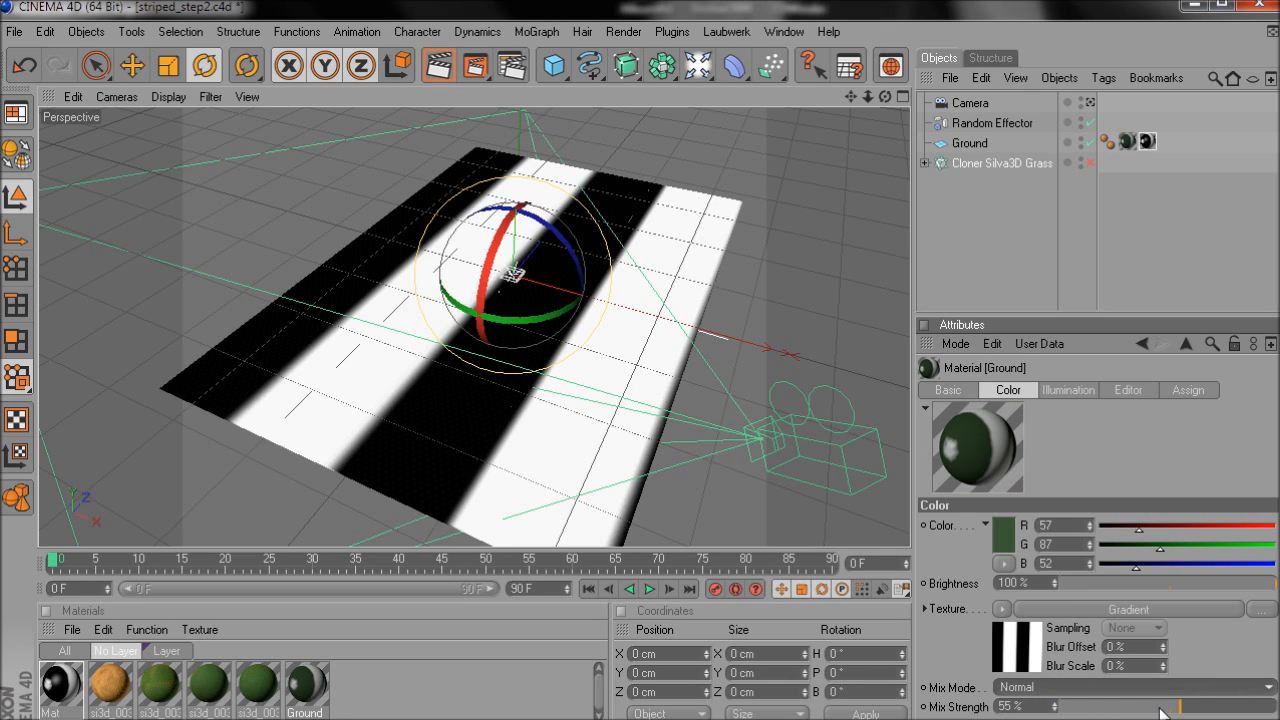
pyautogui.moveTo(1180, 707); pyautogui.dragTo(1128, 710)
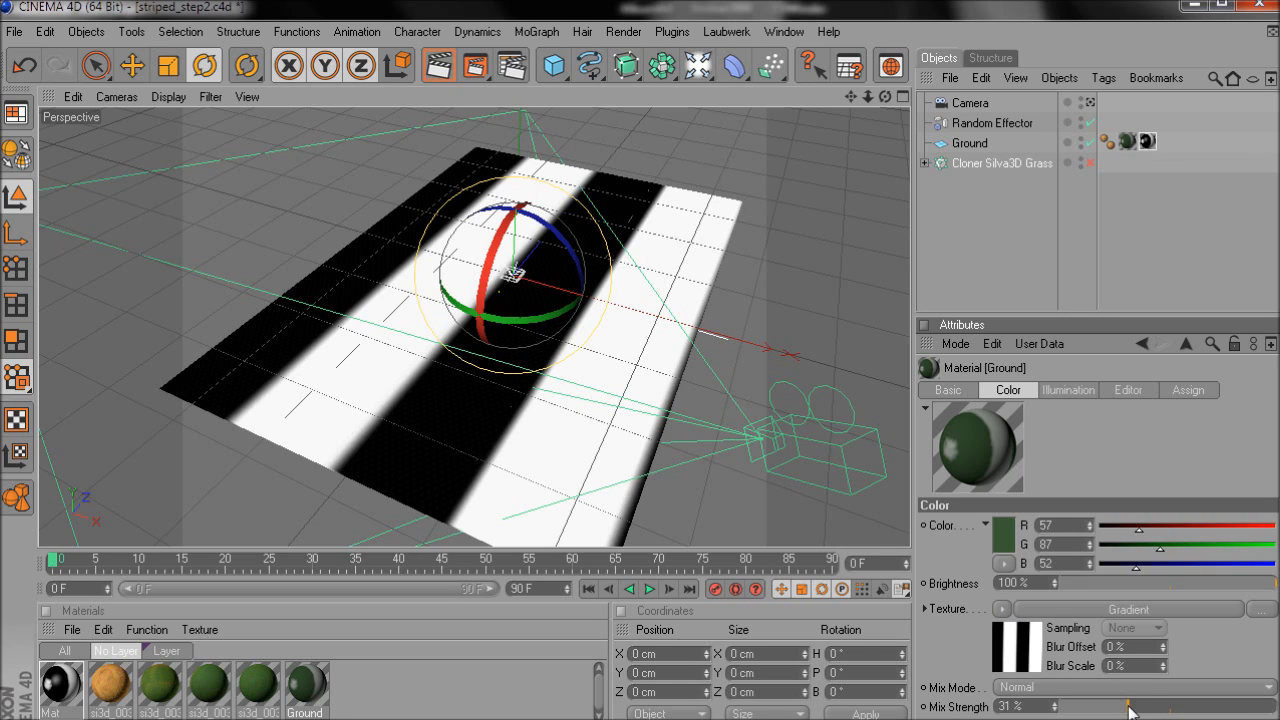
pyautogui.moveTo(1130, 708); pyautogui.dragTo(1245, 708)
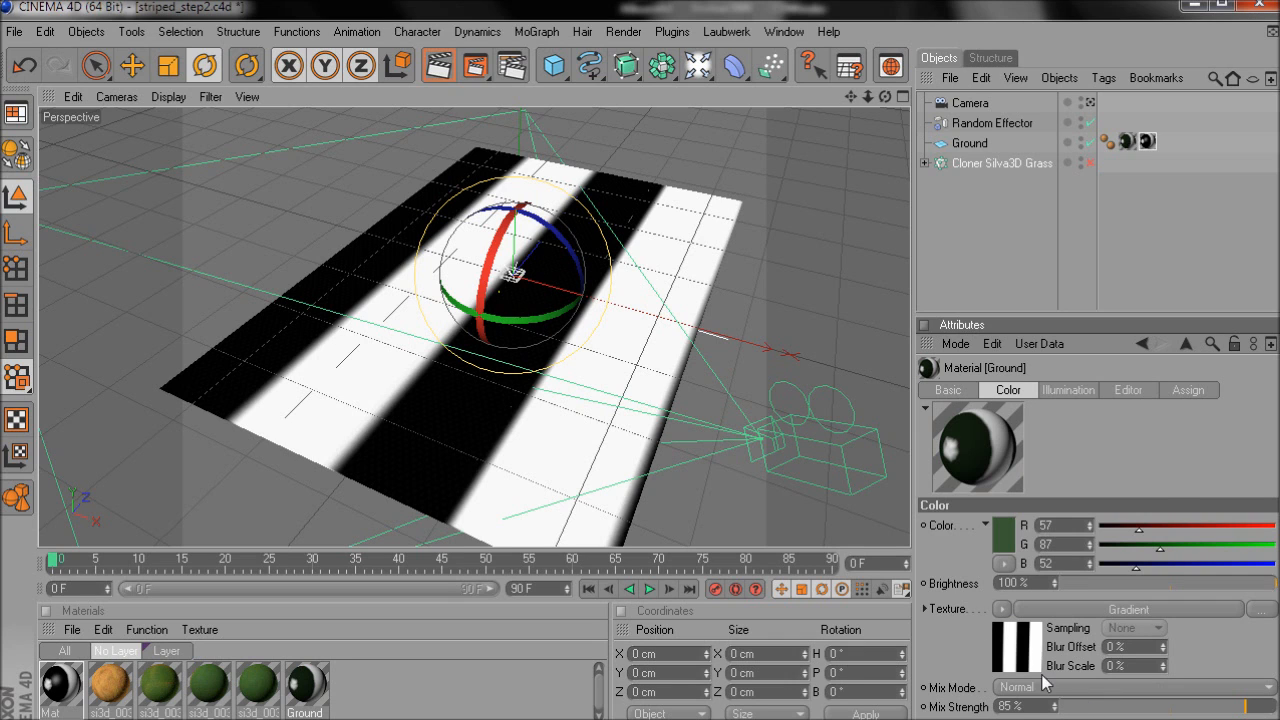
# Clear the Ground material's texture and set its color to dark brown with RGB 43, 32, 25 and 52% brightness
pyautogui.click(1000, 610)
pyautogui.click(1040, 92)
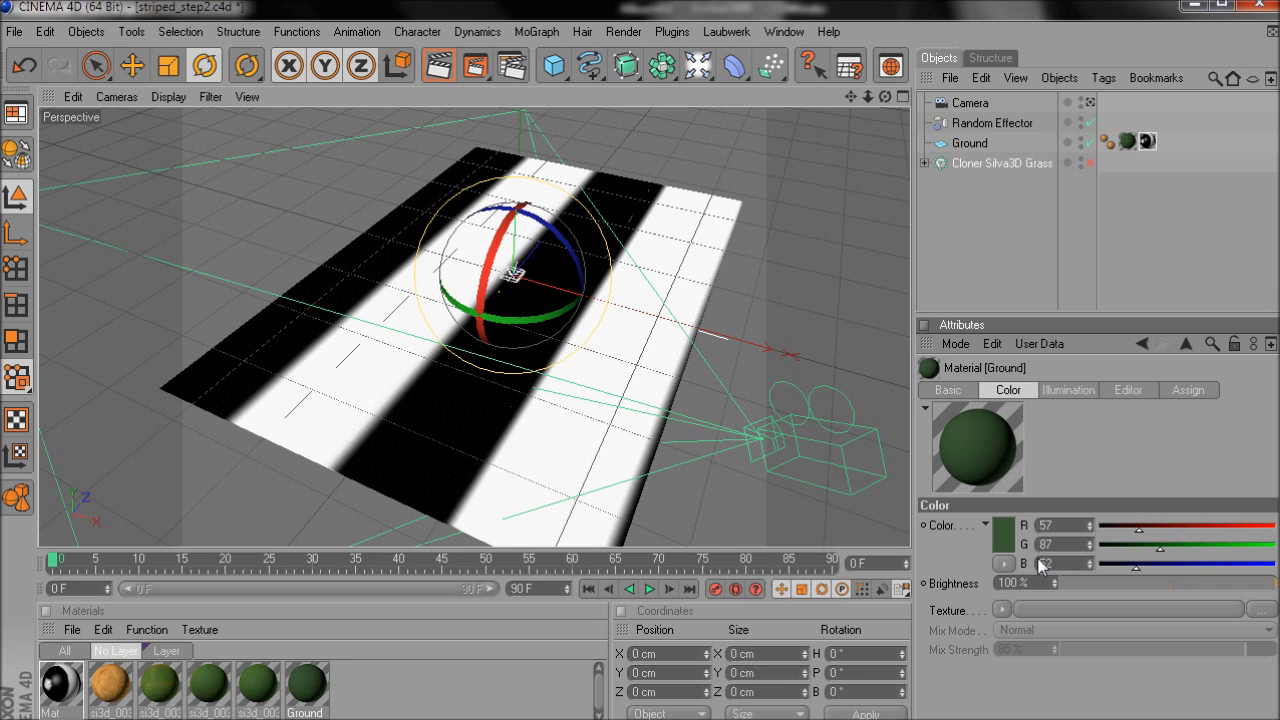
pyautogui.click(1005, 538)
pyautogui.click(970, 477)
pyautogui.moveTo(967, 535); pyautogui.dragTo(946, 569)
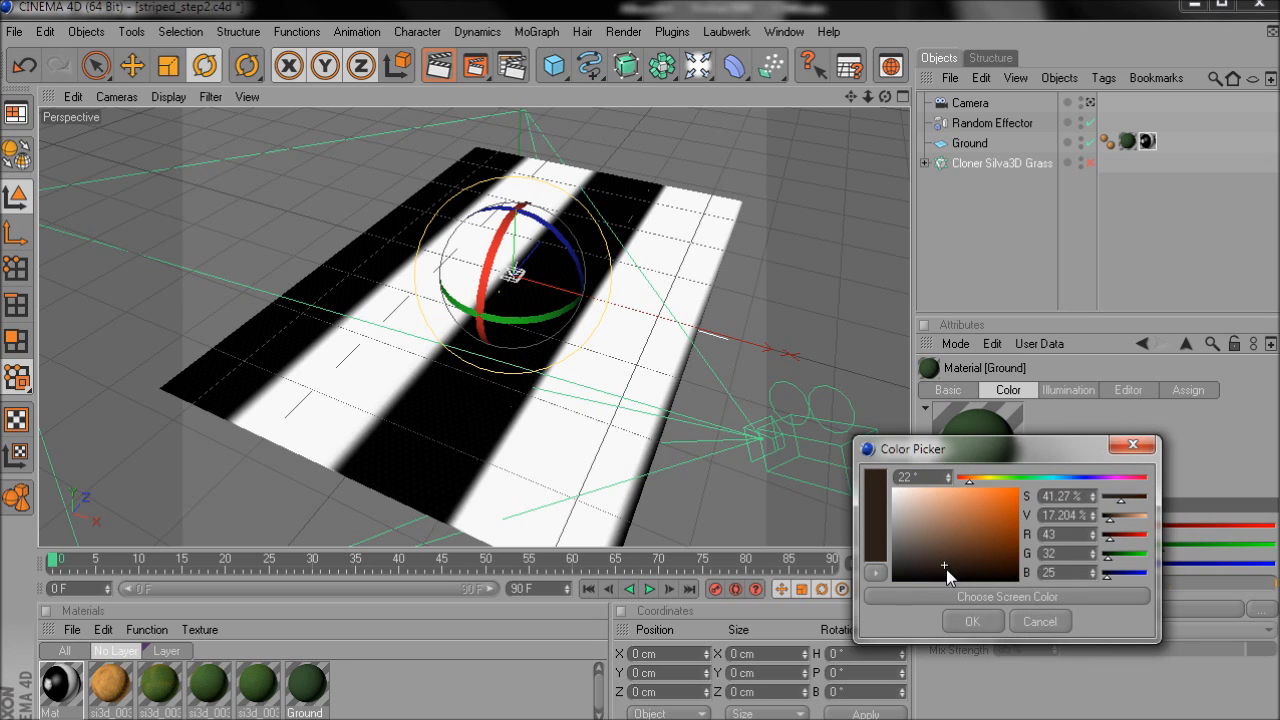
pyautogui.click(971, 621)
pyautogui.moveTo(1155, 579)
pyautogui.mouseDown()
pyautogui.moveTo(1192, 579)
pyautogui.moveTo(1175, 582)
pyautogui.mouseUp()
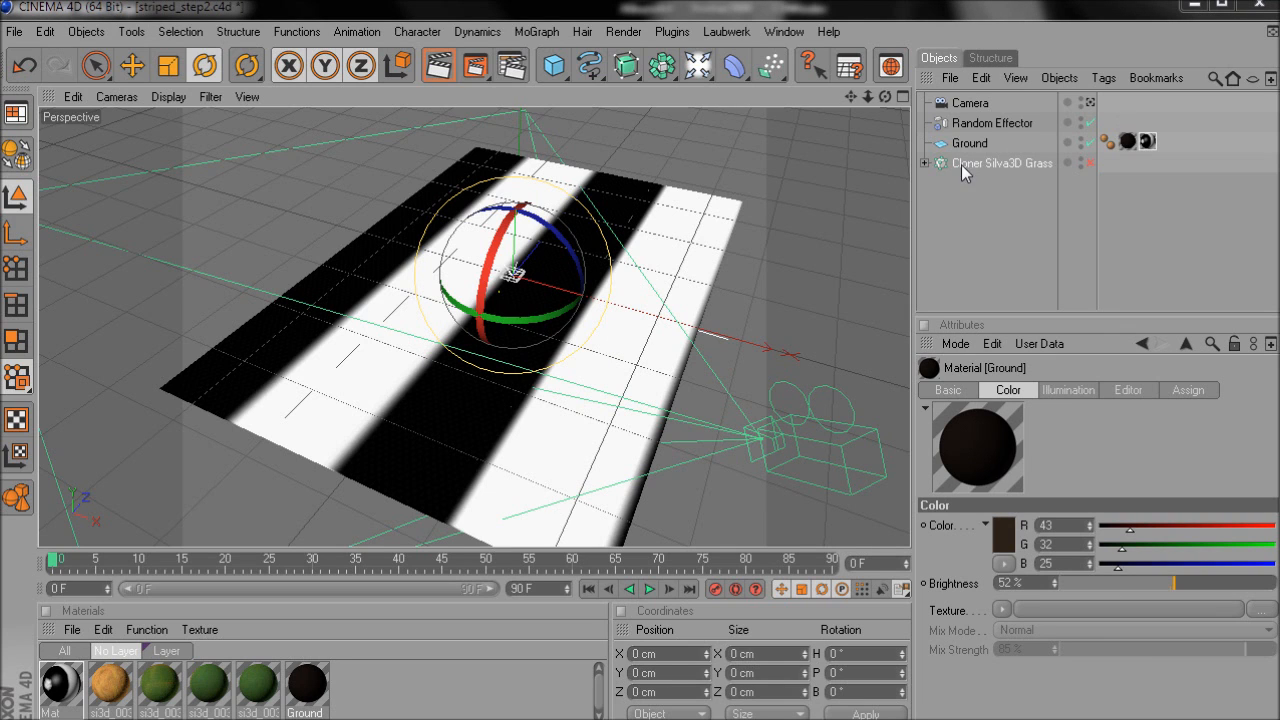
# Expand the grass cloner, wrap the si3d_0038_leaf1 material's color texture in a Layer shader, and open that shader
pyautogui.click(925, 164)
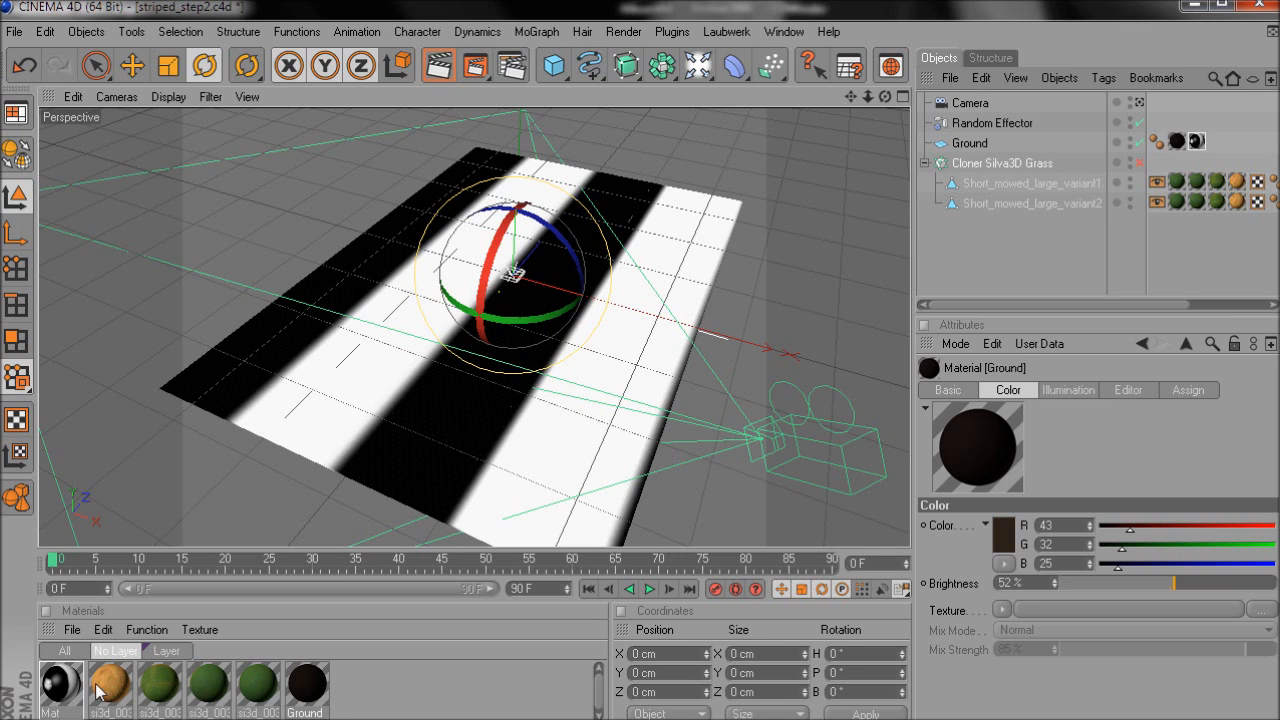
pyautogui.click(260, 687)
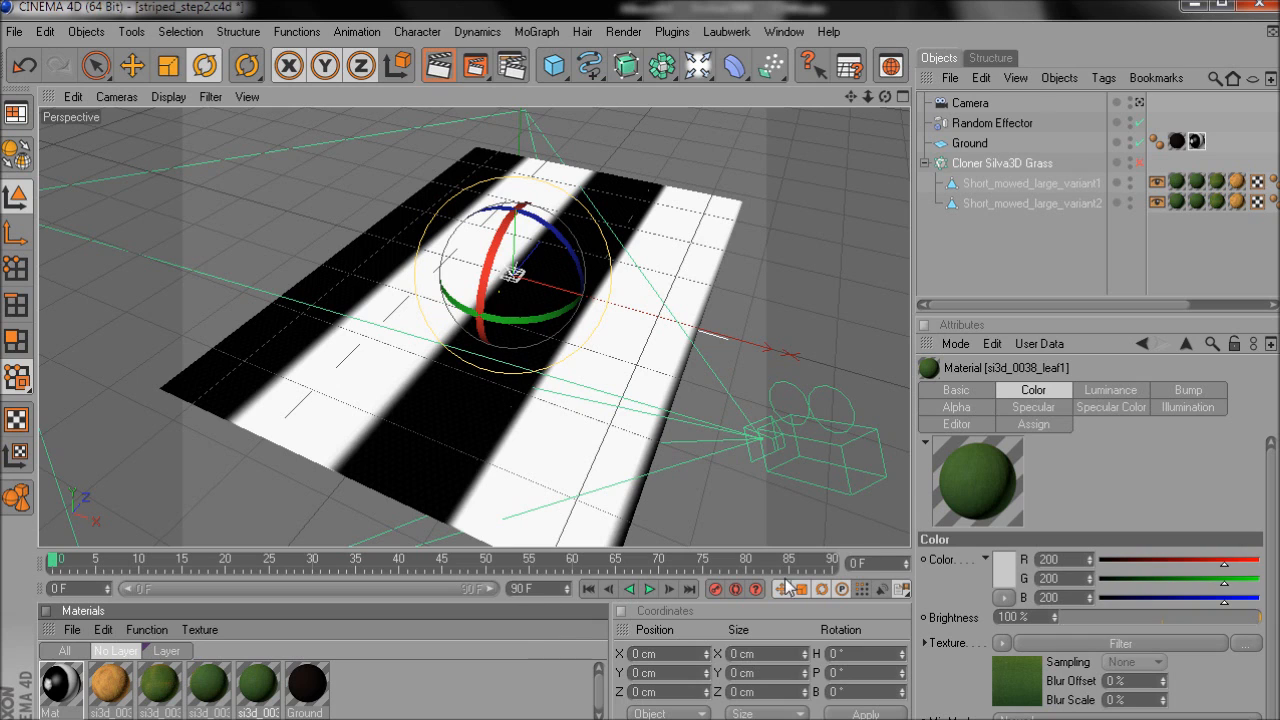
pyautogui.click(1003, 642)
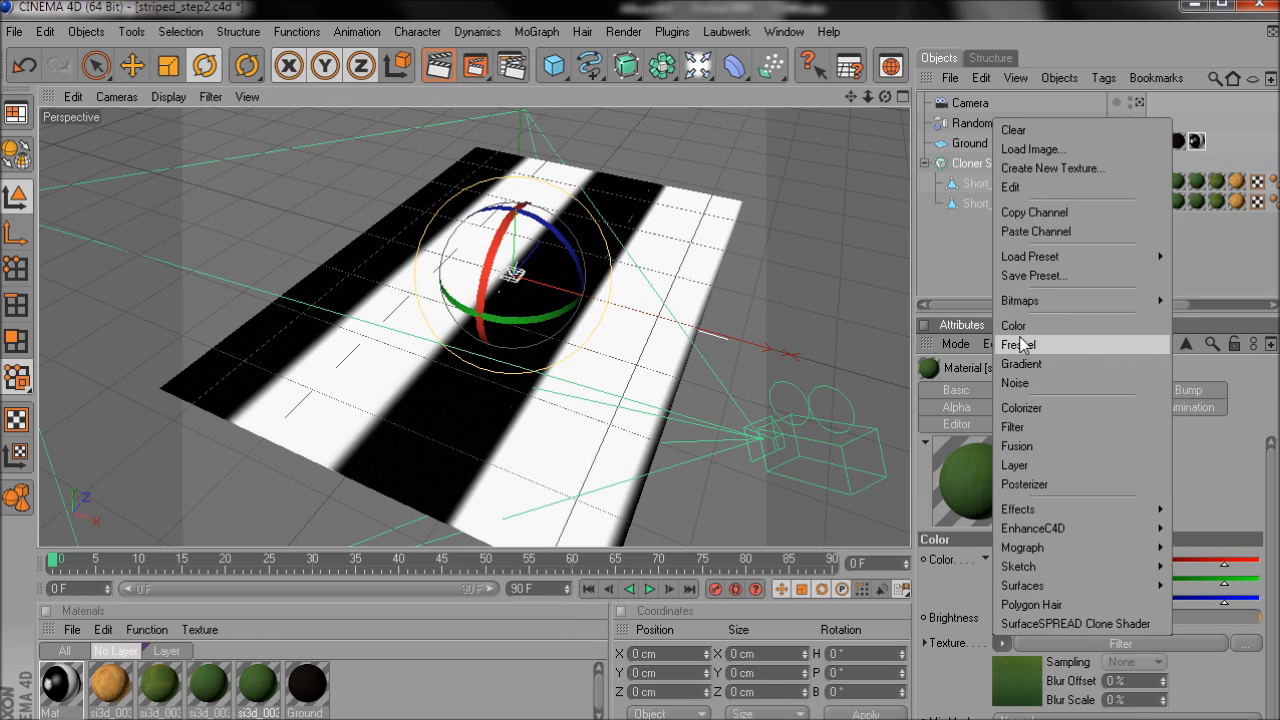
pyautogui.click(1018, 465)
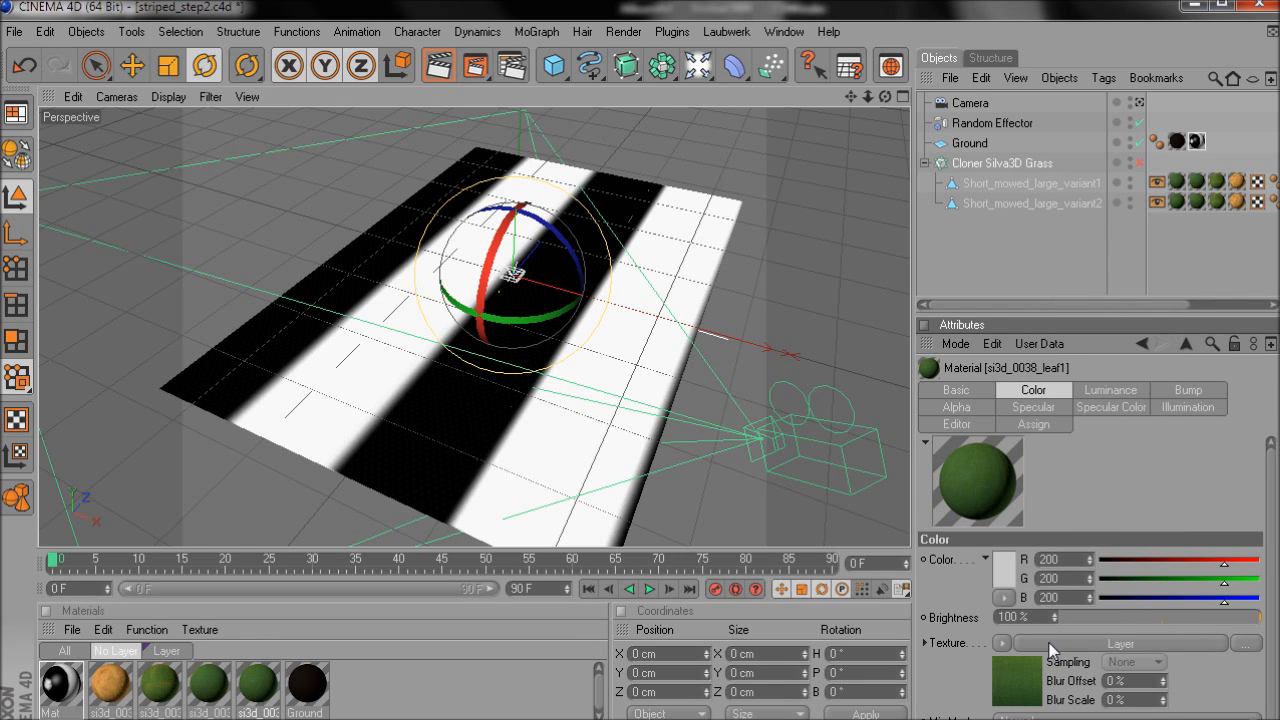
pyautogui.click(1049, 644)
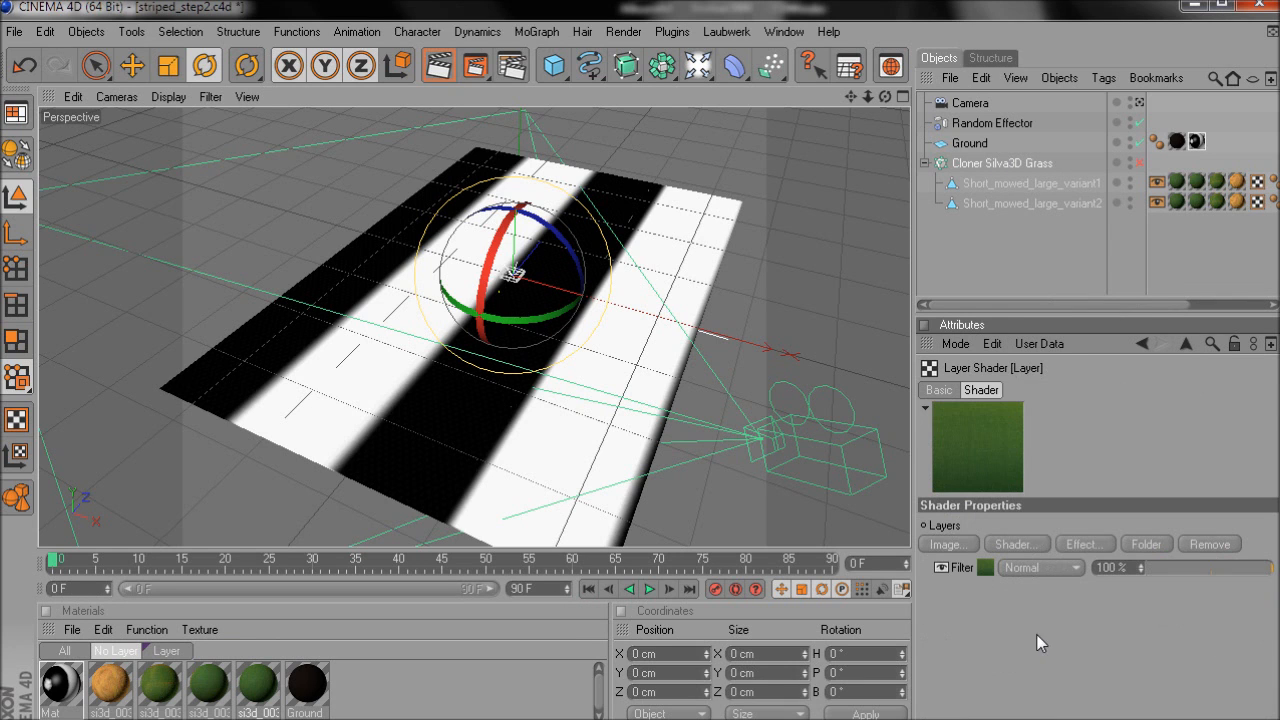
# Add the copied striped gradient as a layer above the Filter, blended with Multiply at 20% strength
pyautogui.click(1010, 544)
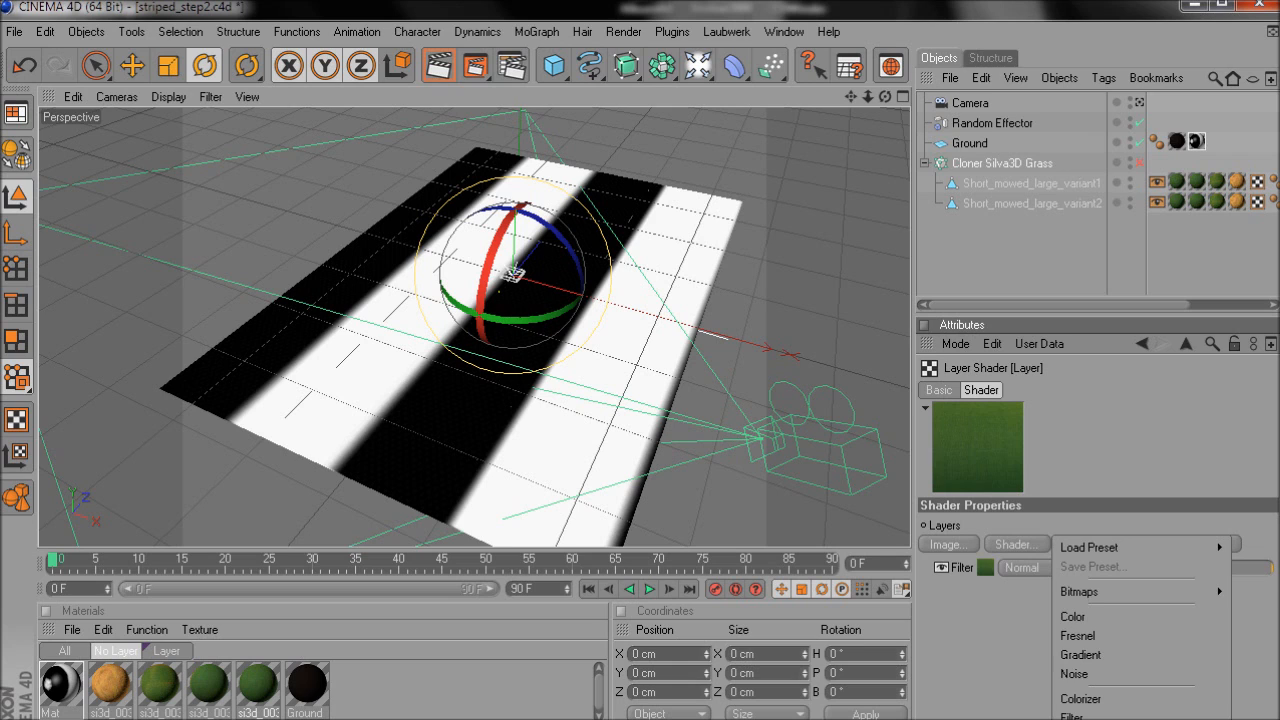
pyautogui.click(1080, 654)
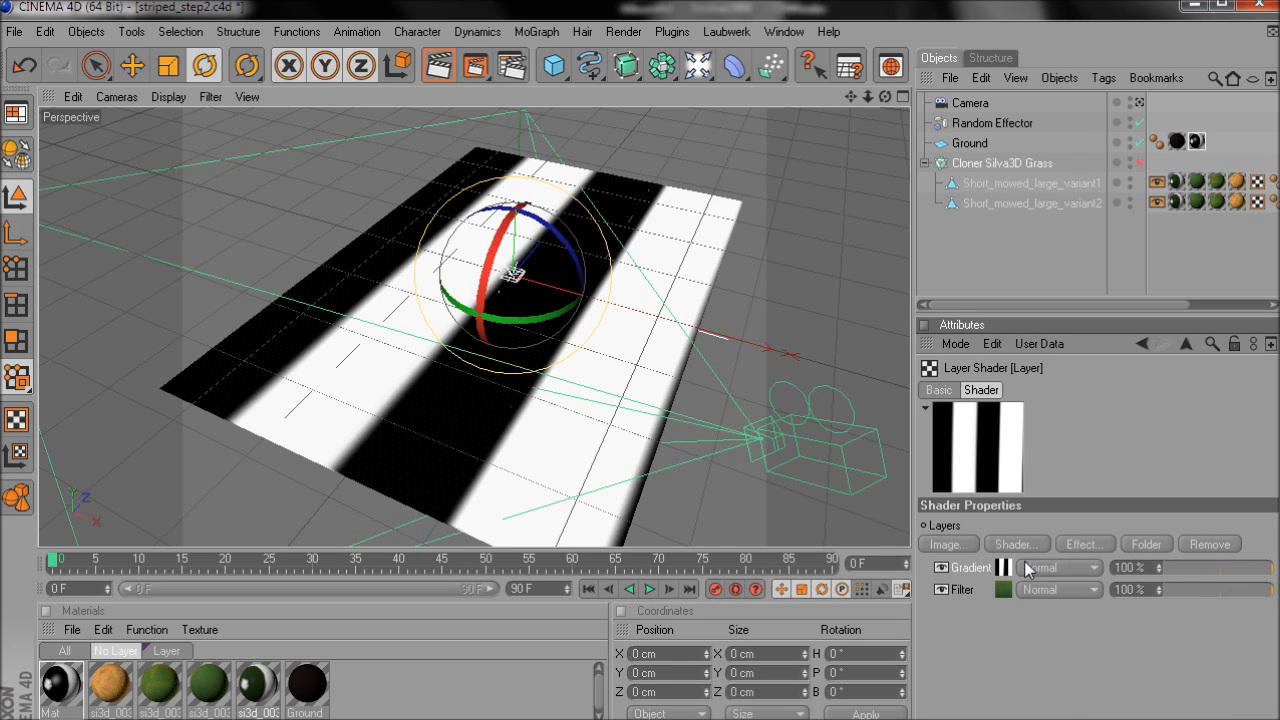
pyautogui.click(1074, 568)
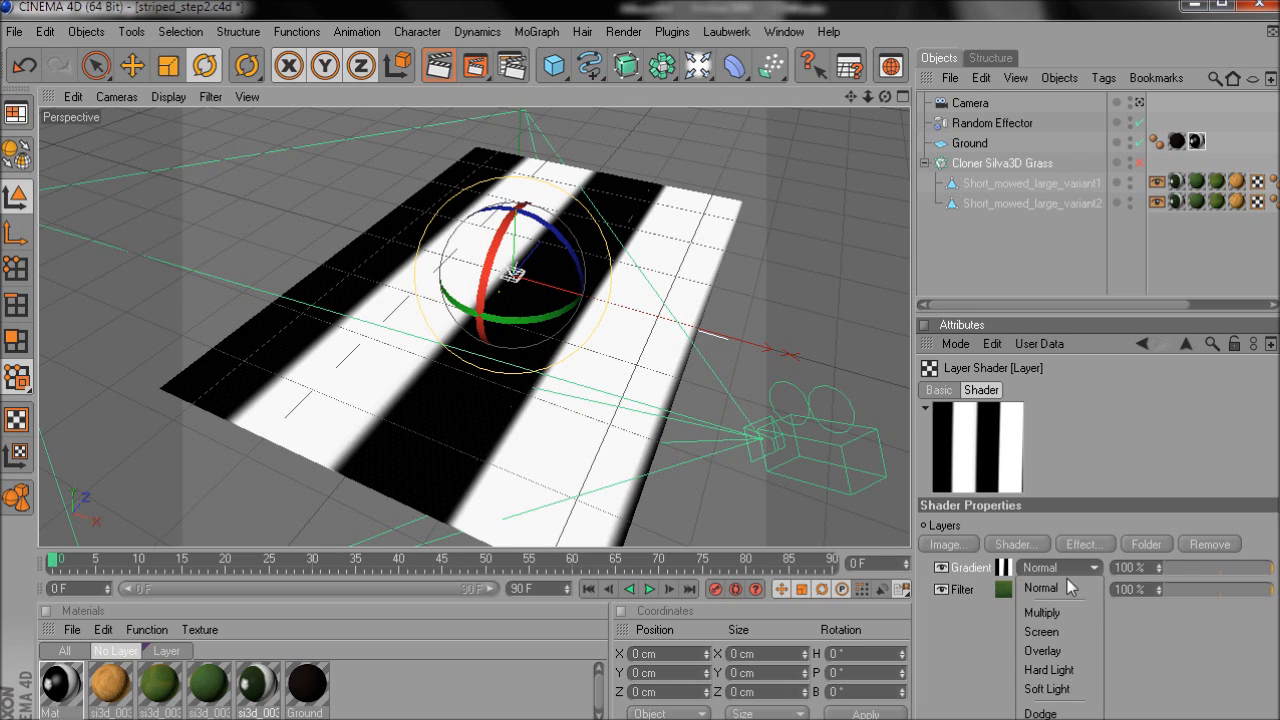
pyautogui.click(1056, 614)
pyautogui.moveTo(1217, 570); pyautogui.dragTo(1187, 570)
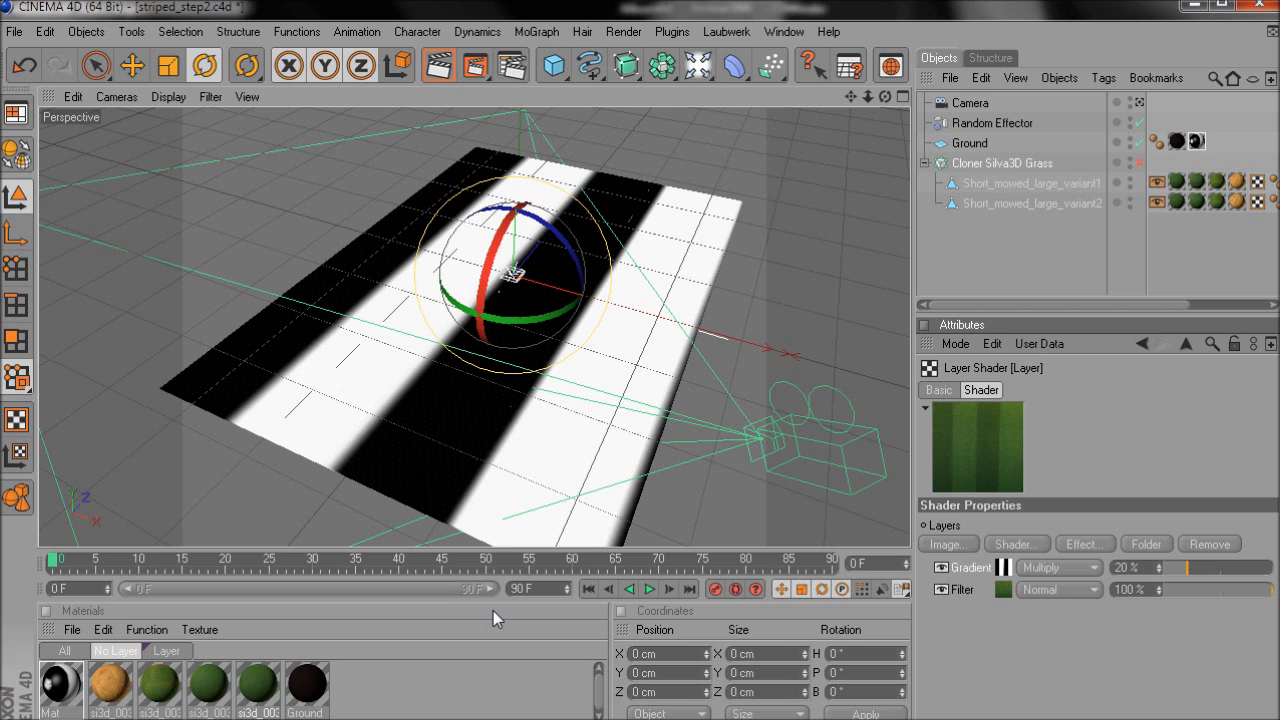
# Wrap the si3d_0038_leaf2 material's color texture in a Layer shader and open that shader
pyautogui.click(207, 688)
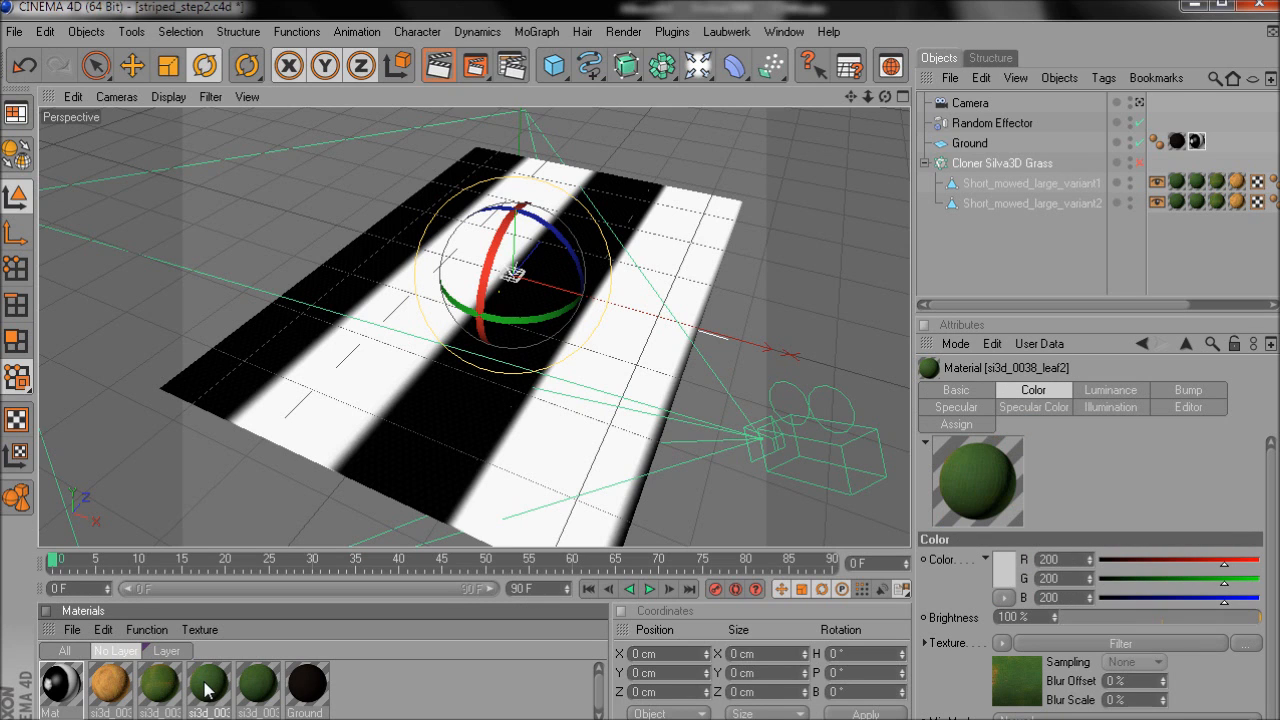
pyautogui.click(1002, 641)
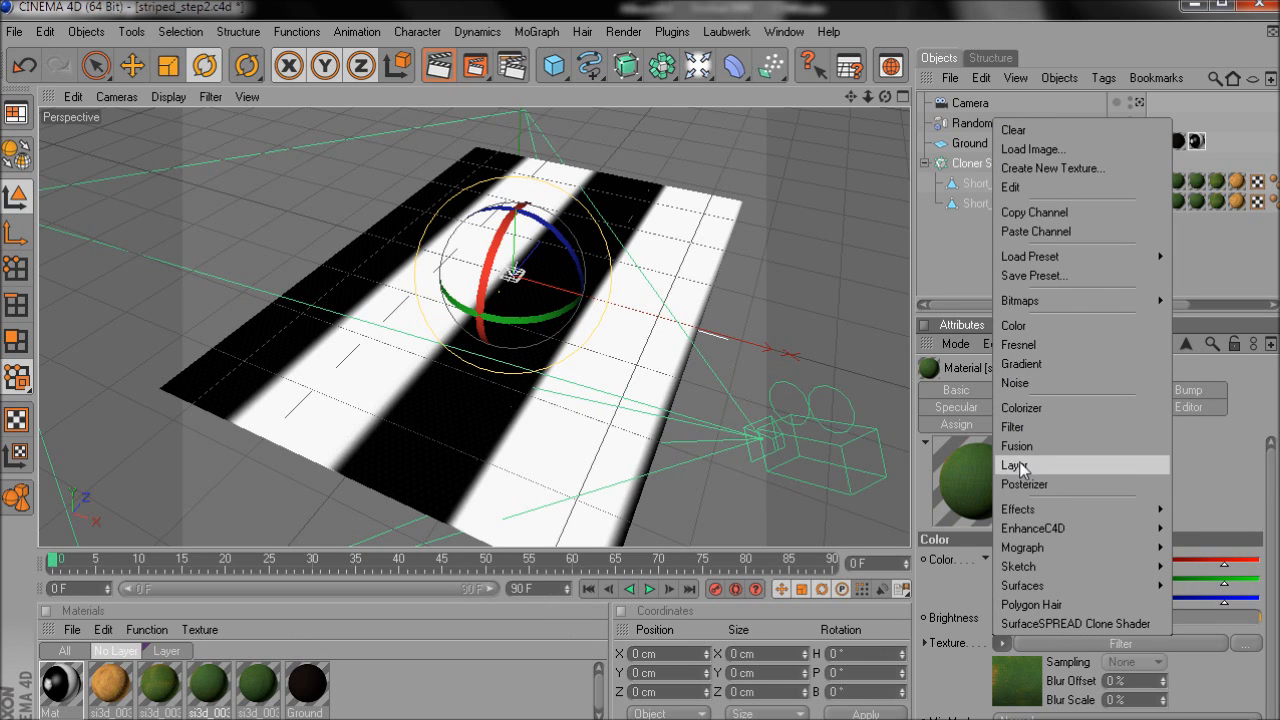
pyautogui.click(1020, 466)
pyautogui.click(1058, 643)
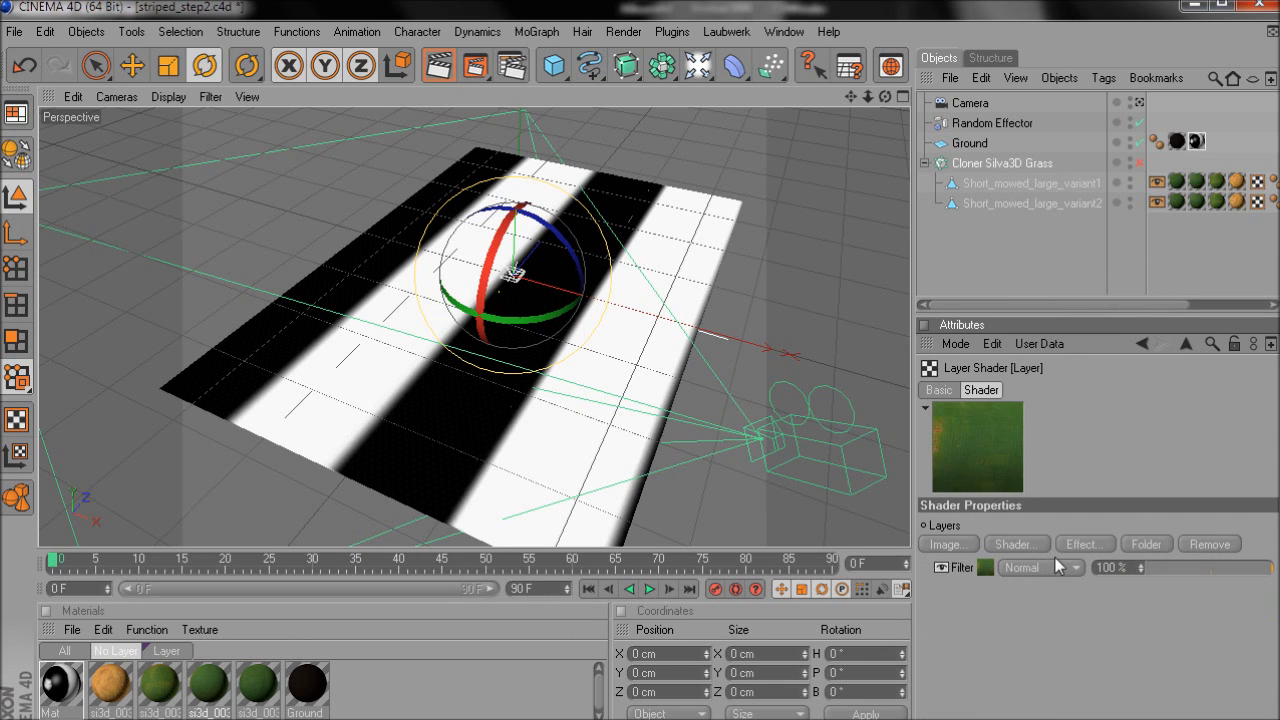
# Add the copied striped gradient above the leaf2 Filter layer, blended with Multiply at 20% strength
pyautogui.click(1020, 543)
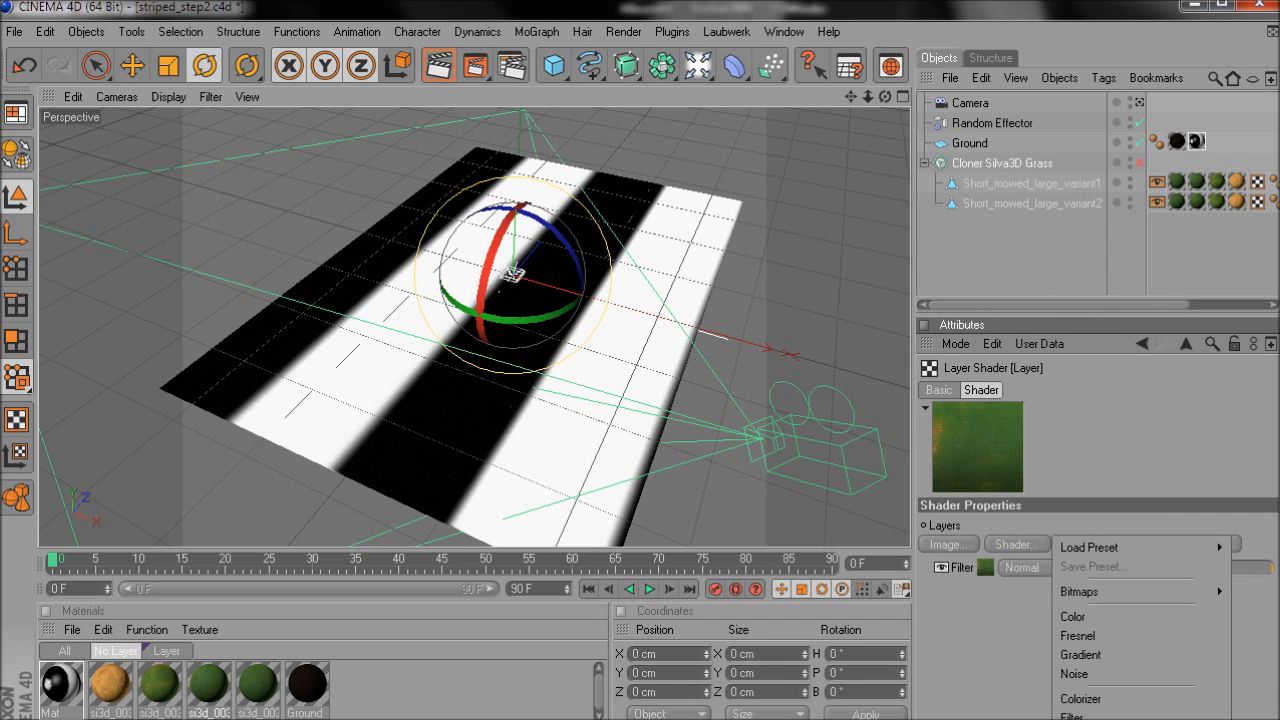
pyautogui.click(1080, 654)
pyautogui.click(1055, 567)
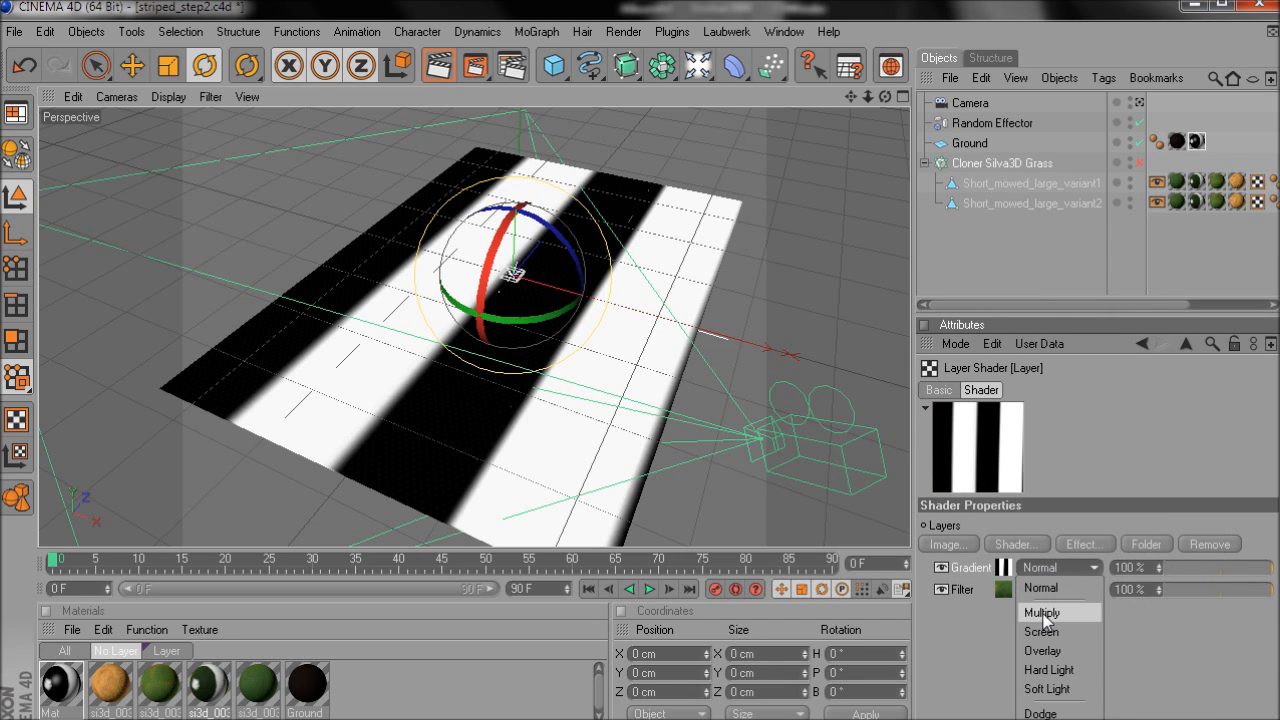
pyautogui.click(1043, 614)
pyautogui.moveTo(1165, 574); pyautogui.dragTo(1187, 569)
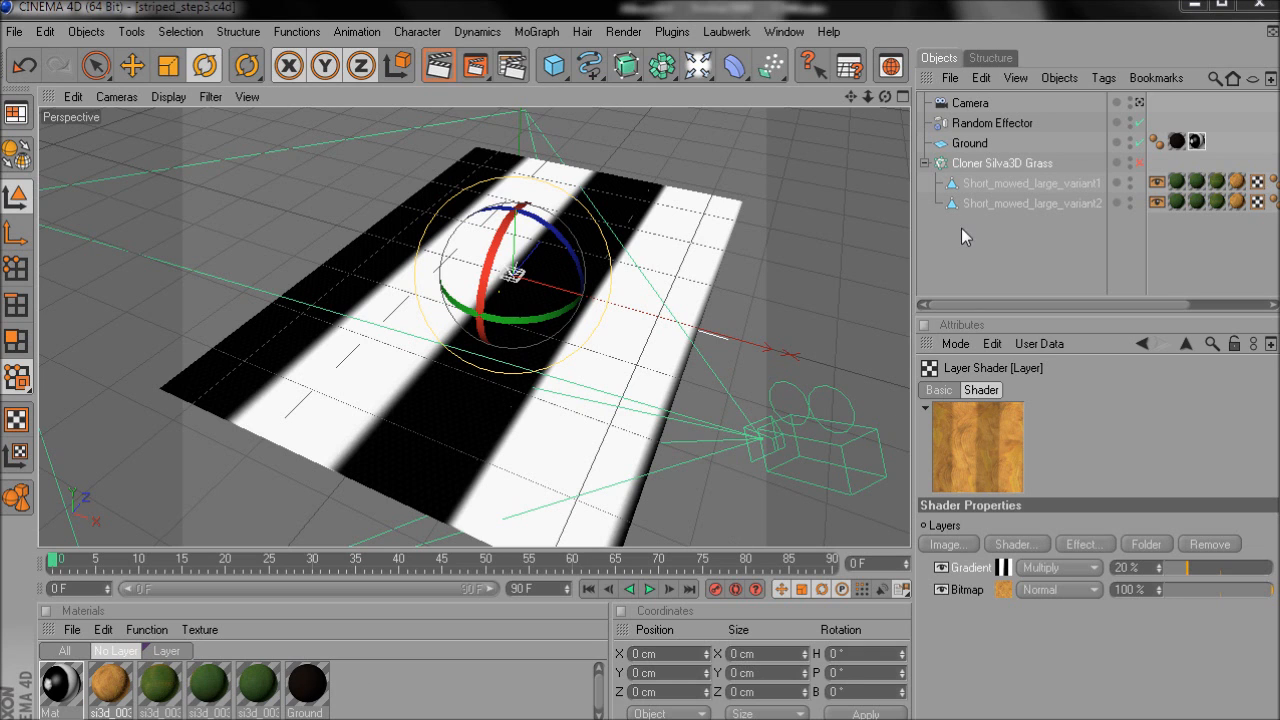
# Remove the striped Mat texture from the Ground and re-enable the grass cloner for a test render
pyautogui.click(1198, 142)
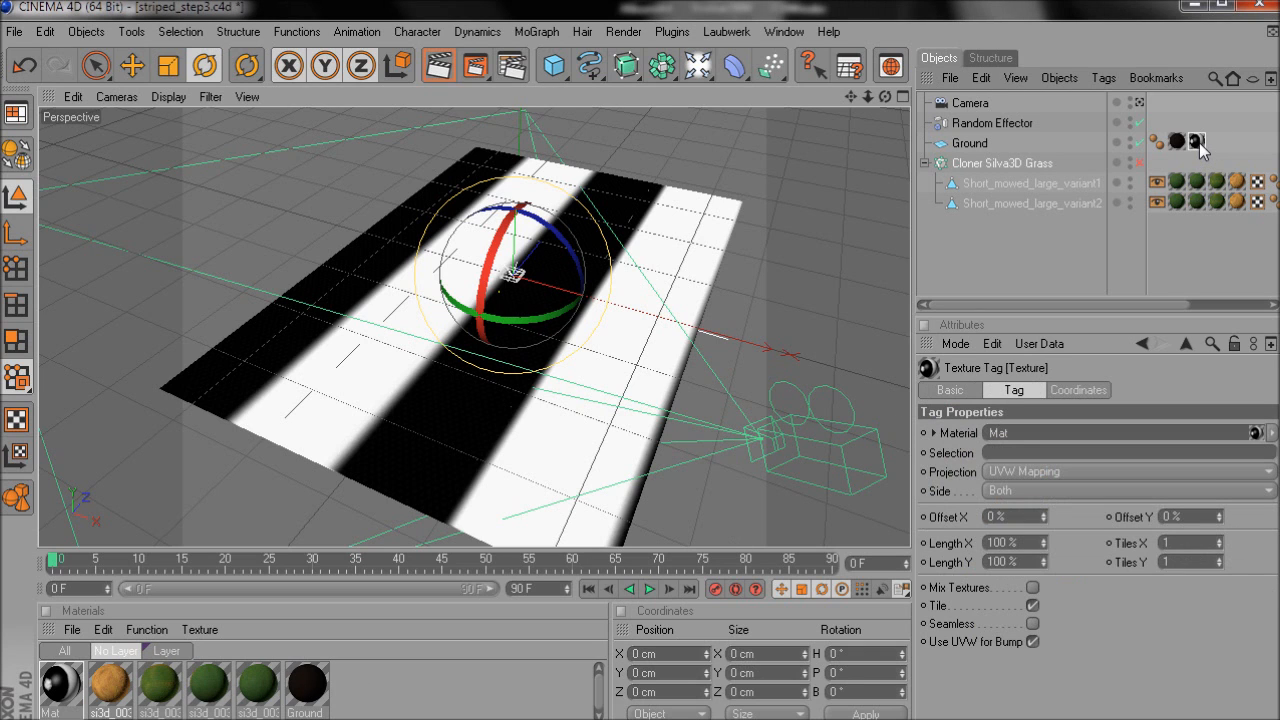
pyautogui.press('Delete')
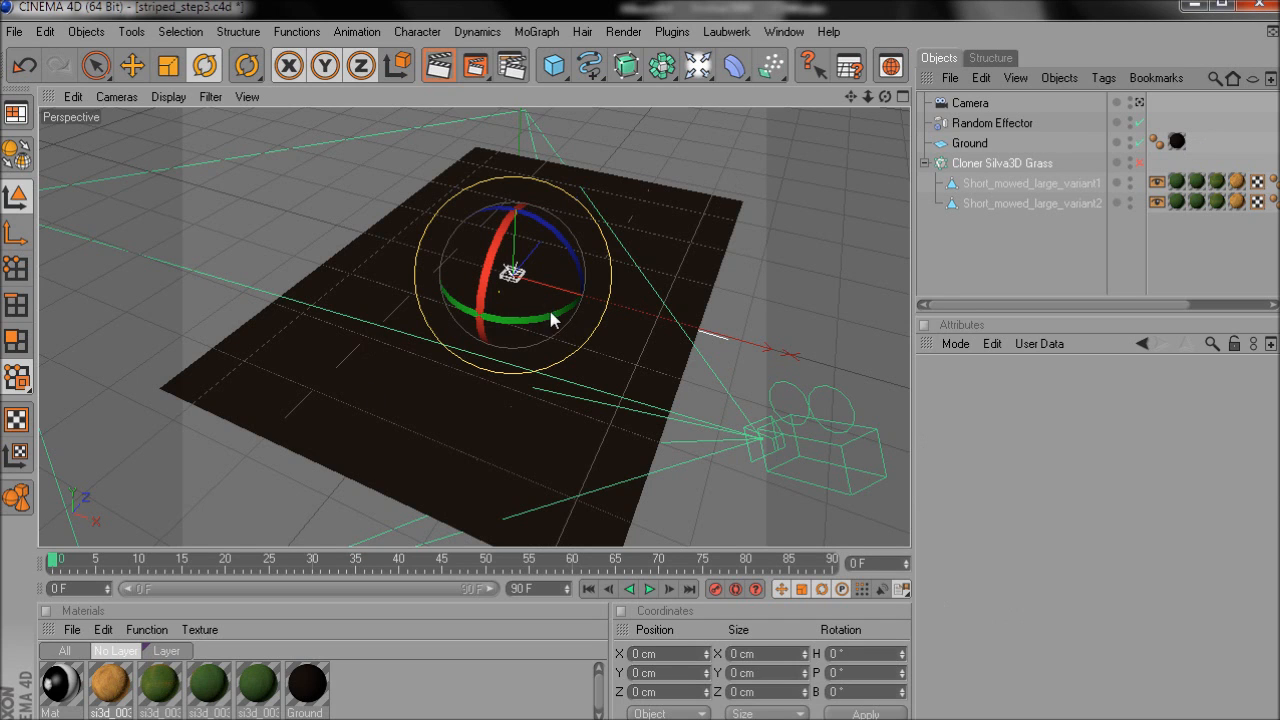
pyautogui.click(1138, 163)
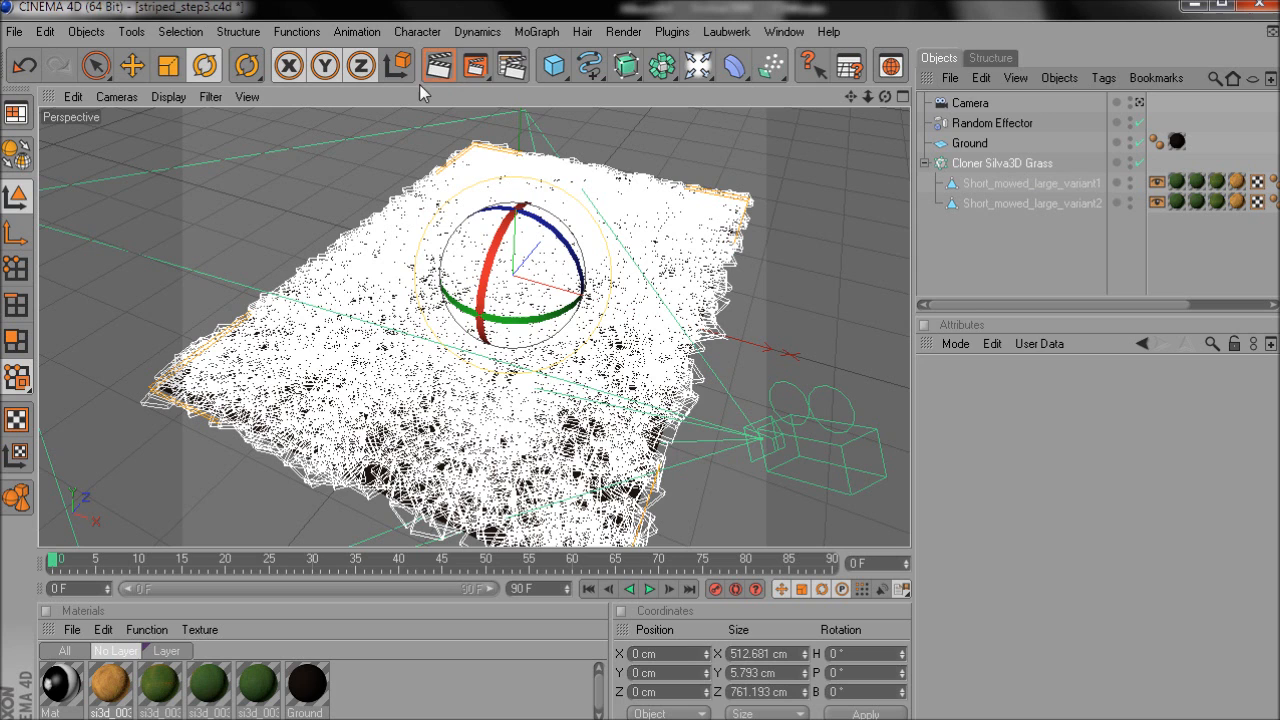
pyautogui.hotkey('ctrl', 'r')
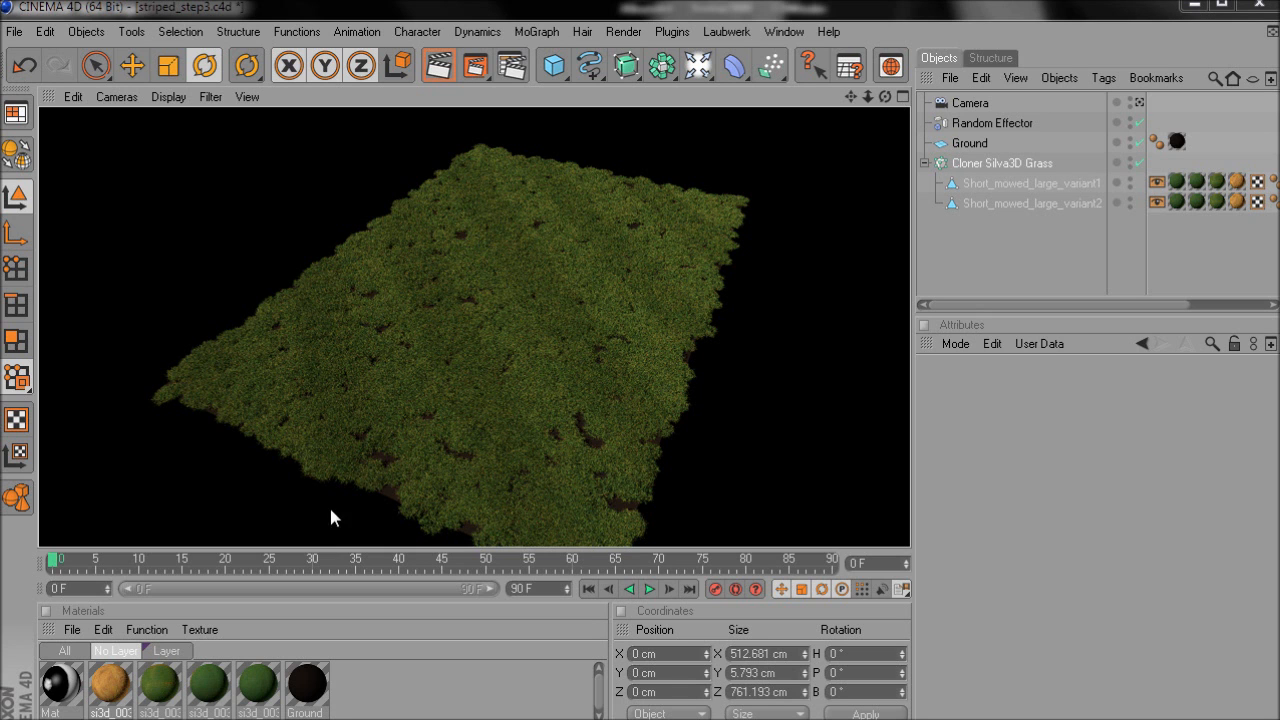
# Set the Multiply gradient's strength to 50% in the Layer shaders of si3d_0038_leaf1 and si3d_0038_leaf2
pyautogui.click(257, 685)
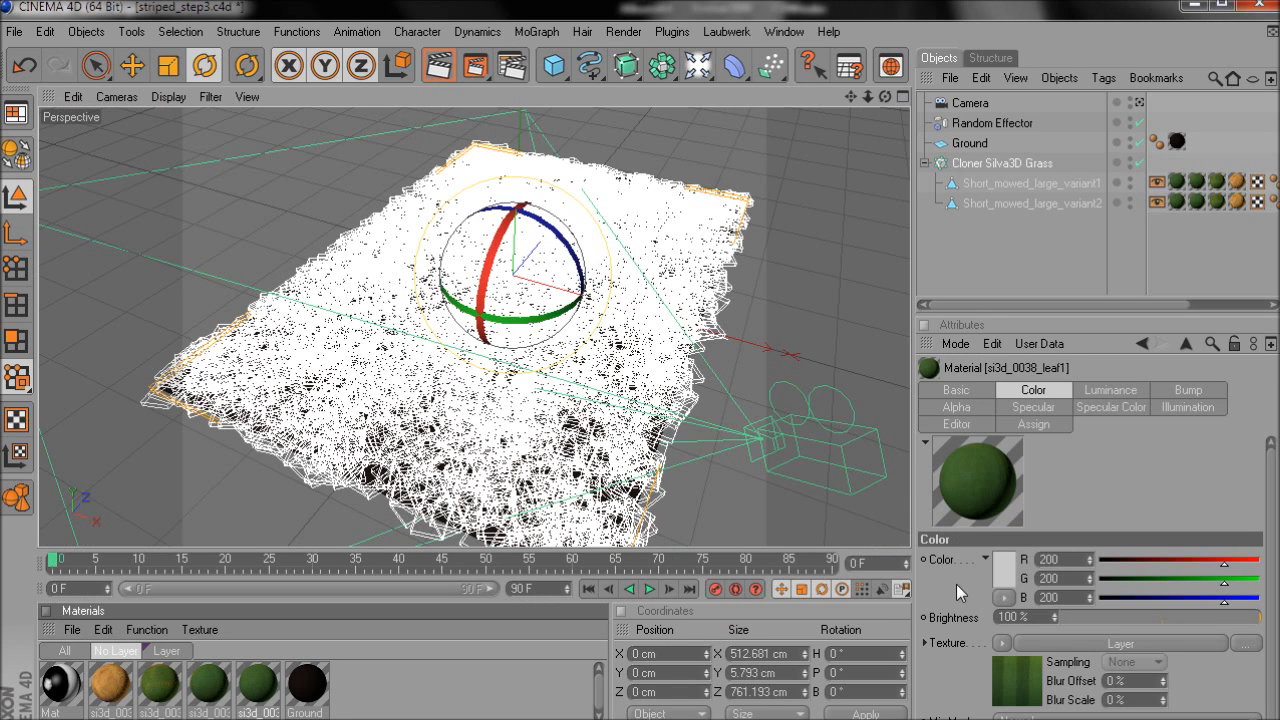
pyautogui.click(1064, 646)
pyautogui.moveTo(1209, 574); pyautogui.dragTo(1220, 576)
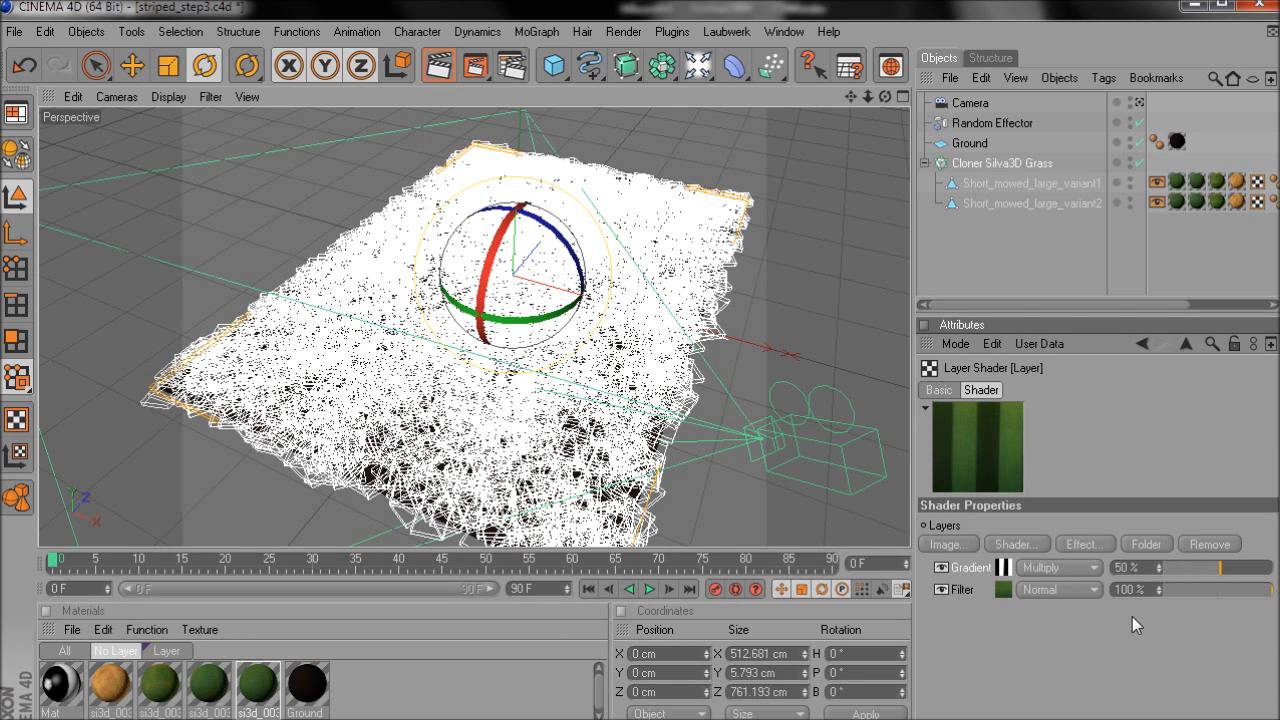
pyautogui.click(226, 684)
pyautogui.click(1077, 644)
pyautogui.moveTo(1200, 568); pyautogui.dragTo(1221, 567)
# Adjust the gradient layer's strength in si3d_0038_leaf3 and set it to 50% in si3d_0038_leaf4
pyautogui.click(160, 684)
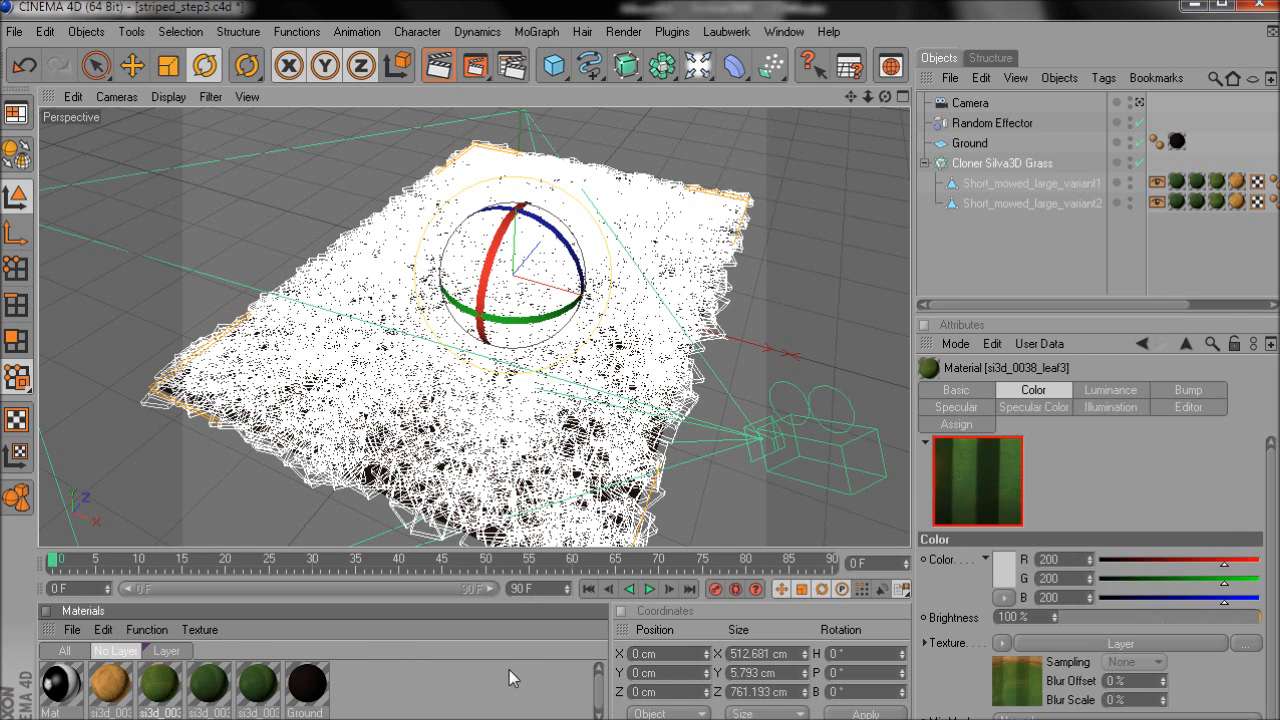
pyautogui.click(1102, 643)
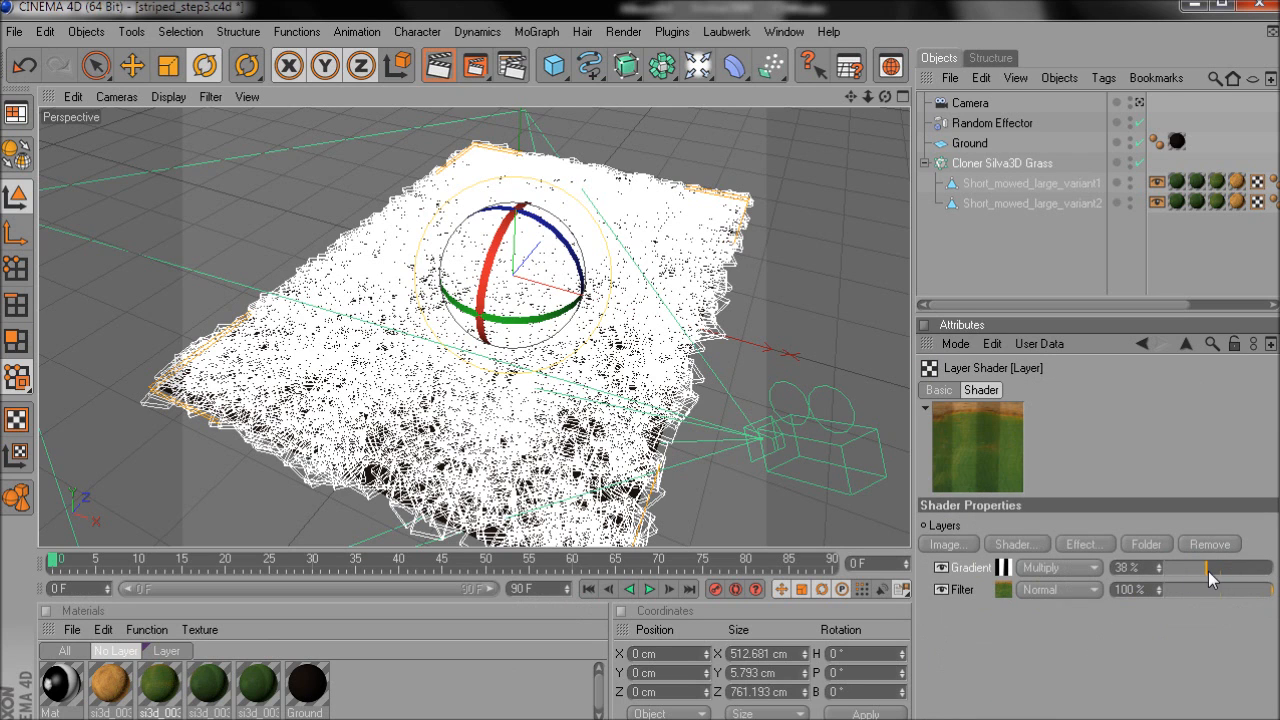
pyautogui.moveTo(1208, 571); pyautogui.dragTo(1191, 577)
pyautogui.click(110, 684)
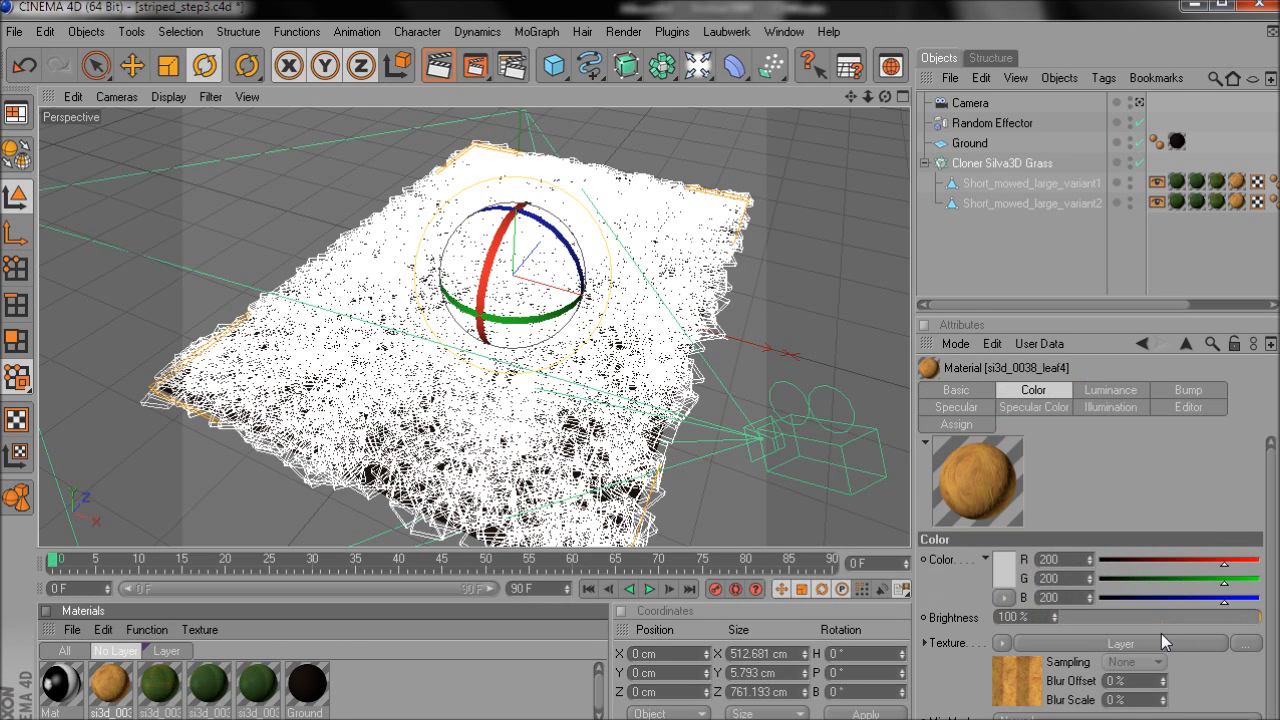
pyautogui.click(1161, 641)
pyautogui.moveTo(1205, 580); pyautogui.dragTo(1220, 569)
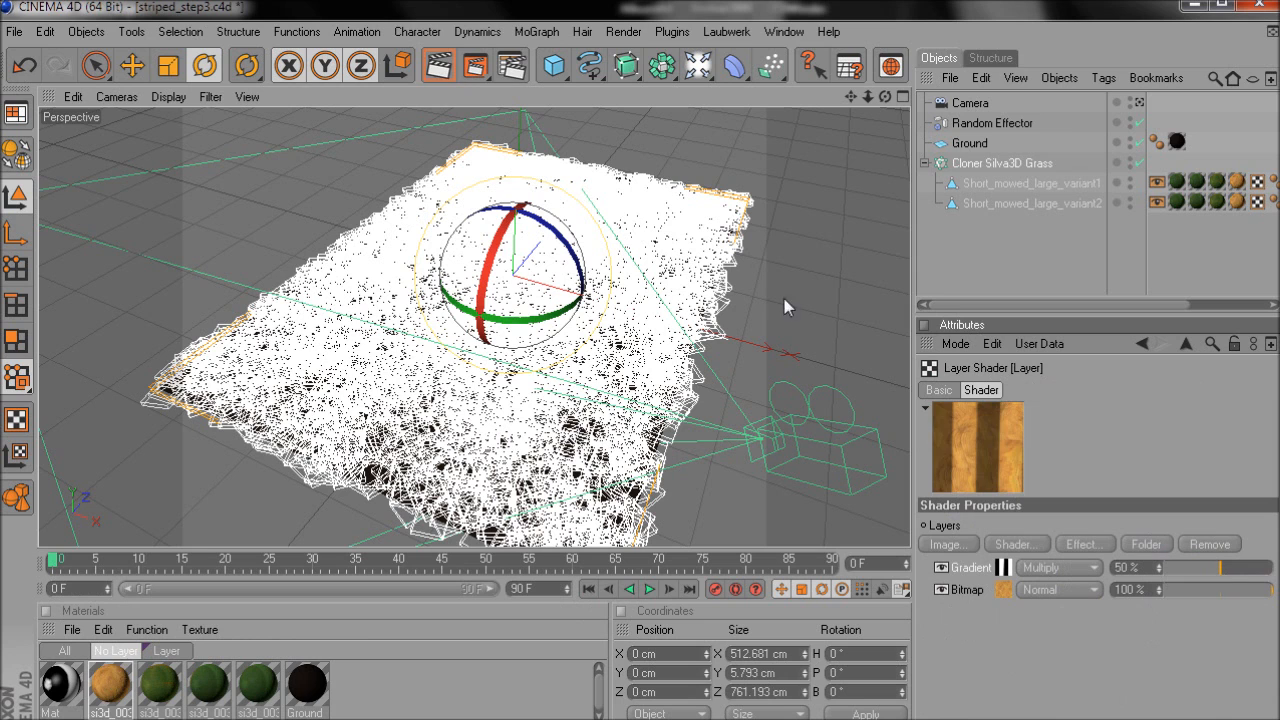
# Render the perspective view to check the contrast of the stripes on the grass
pyautogui.click(438, 66)
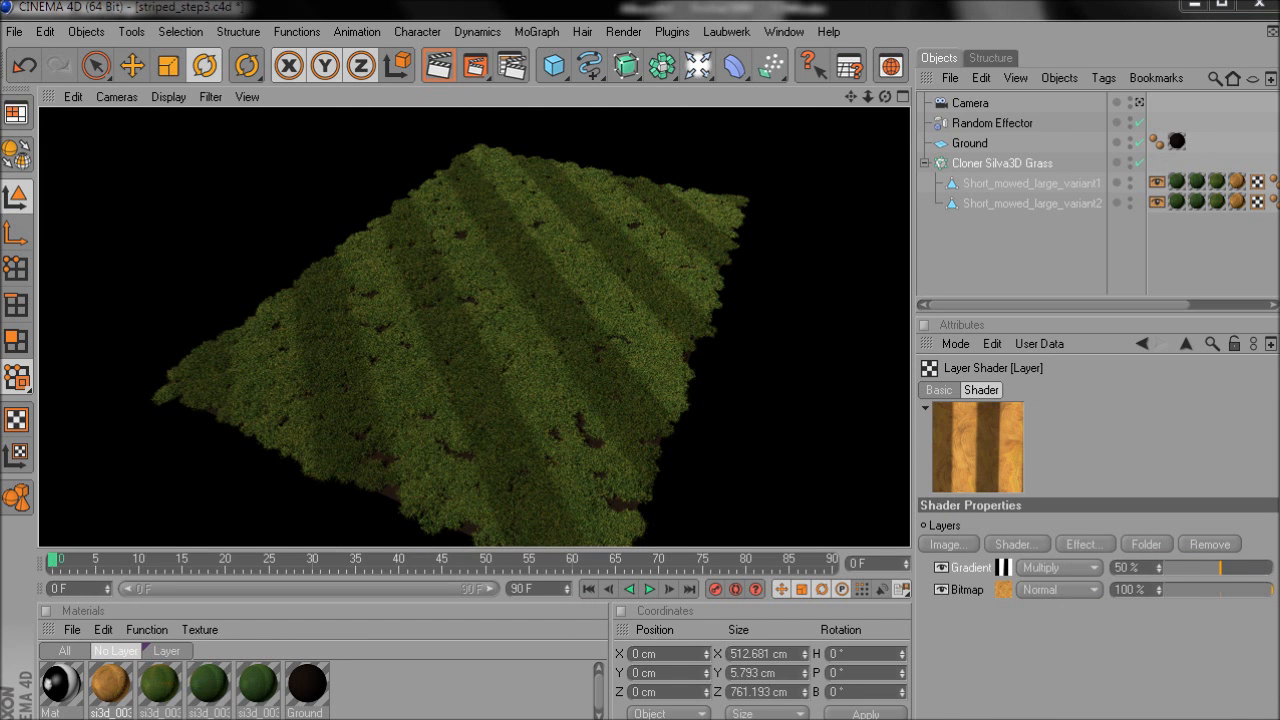
pyautogui.click(540, 315)
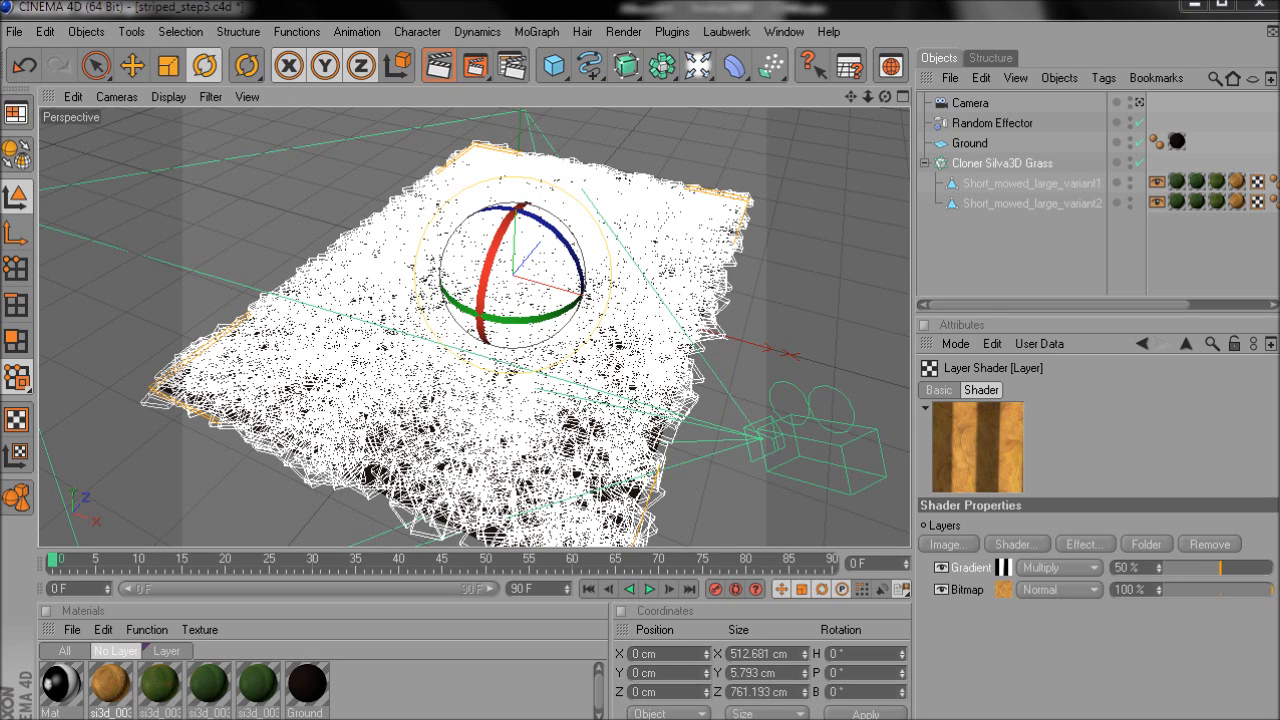
pyautogui.hotkey('ctrl', 'r')
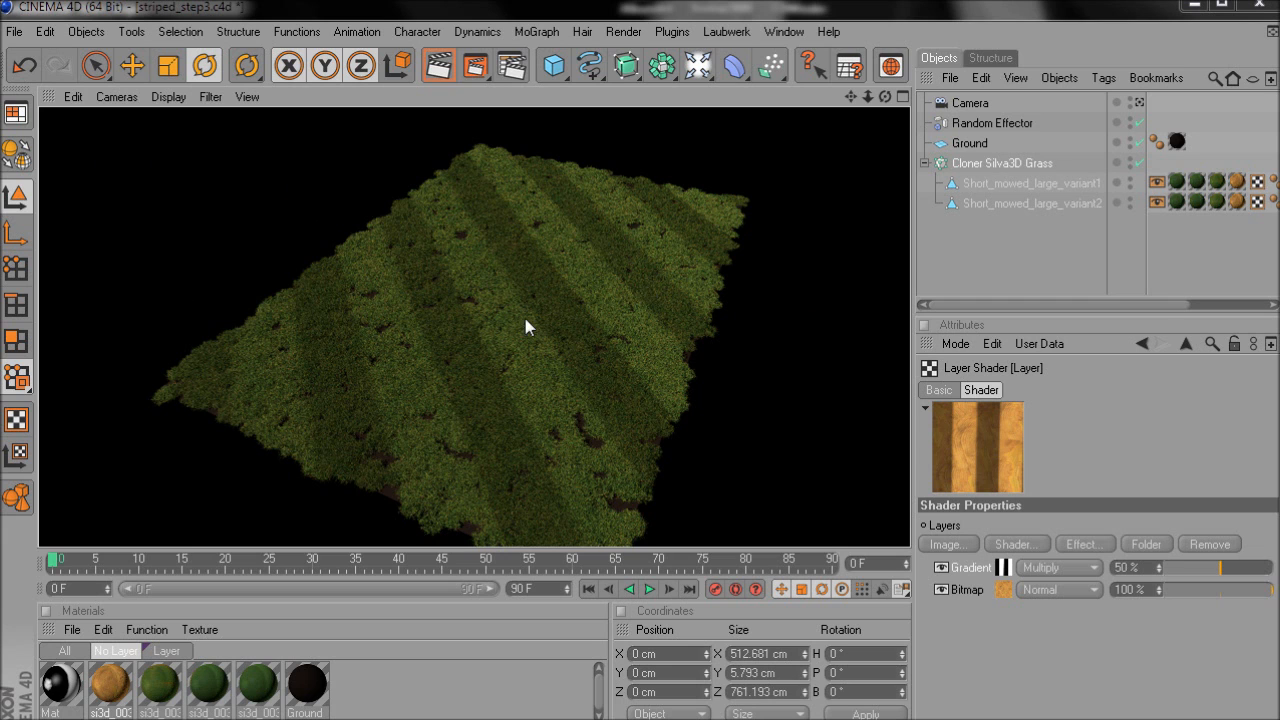
pyautogui.click(447, 342)
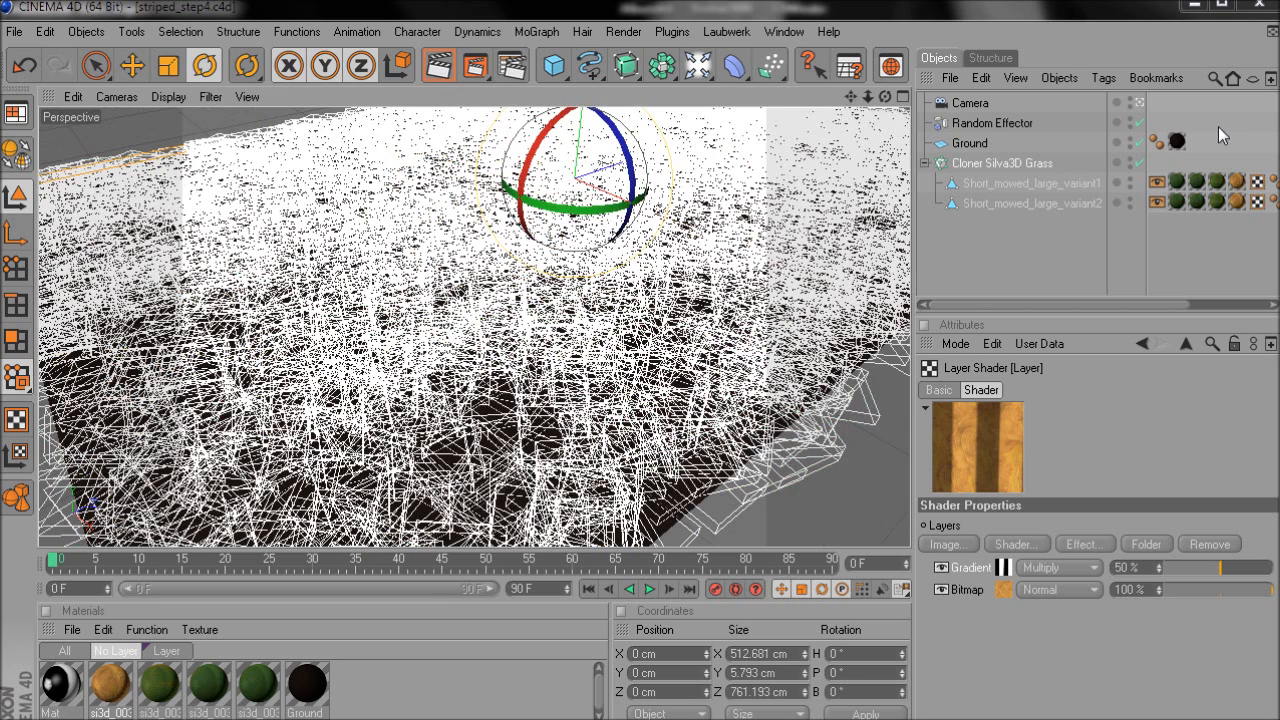
# In si3d_0038_leaf1's Layer shader, set the gradient to 100% strength with Layer Mask blending
pyautogui.click(256, 686)
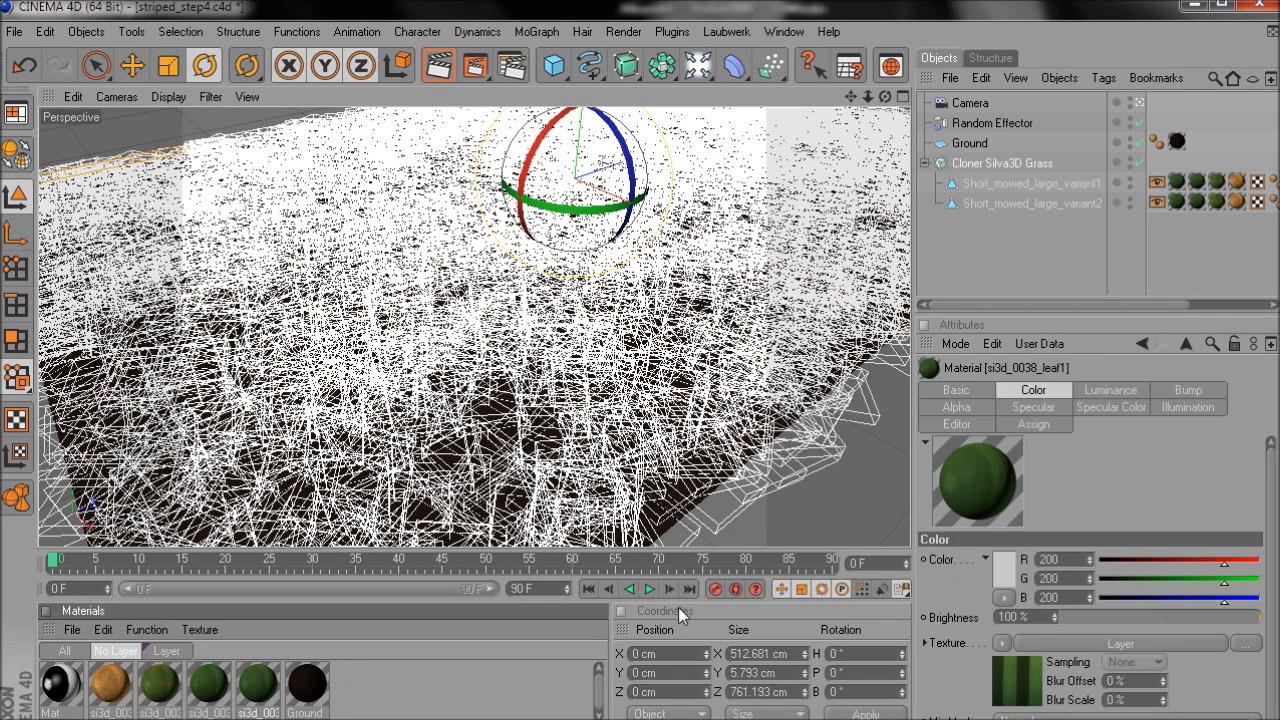
pyautogui.click(1062, 643)
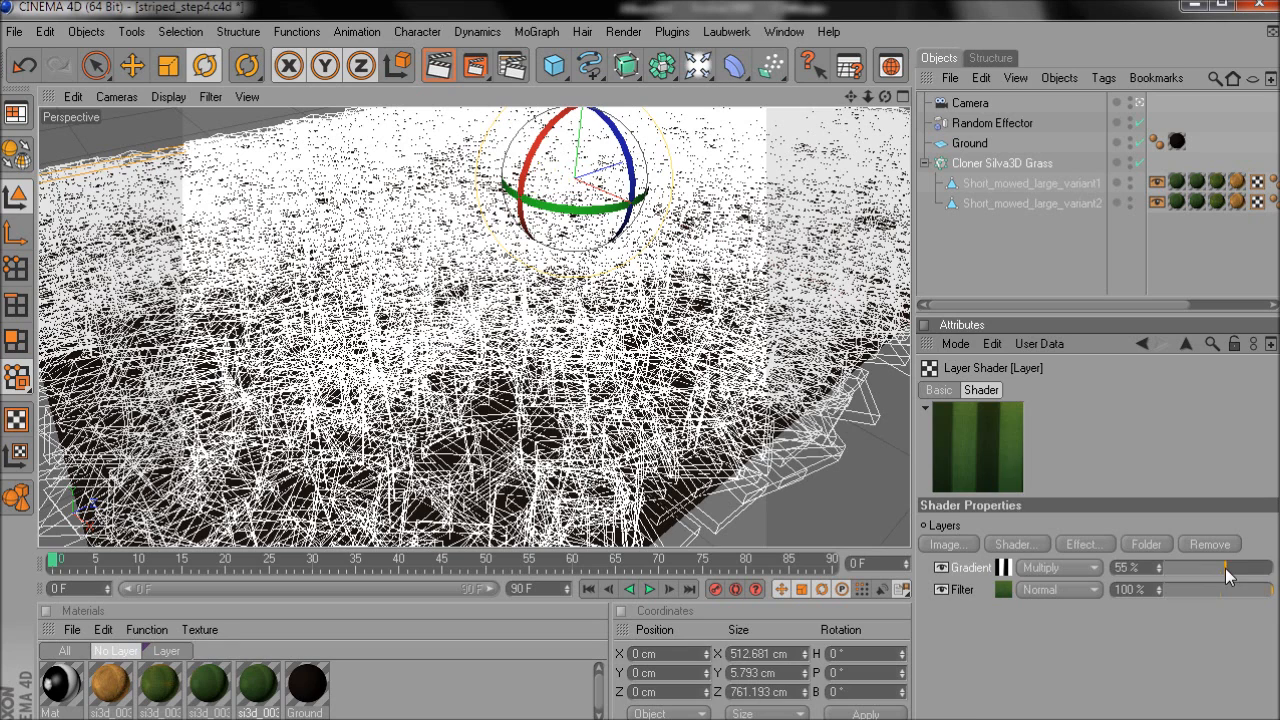
pyautogui.moveTo(1225, 568); pyautogui.dragTo(1274, 568)
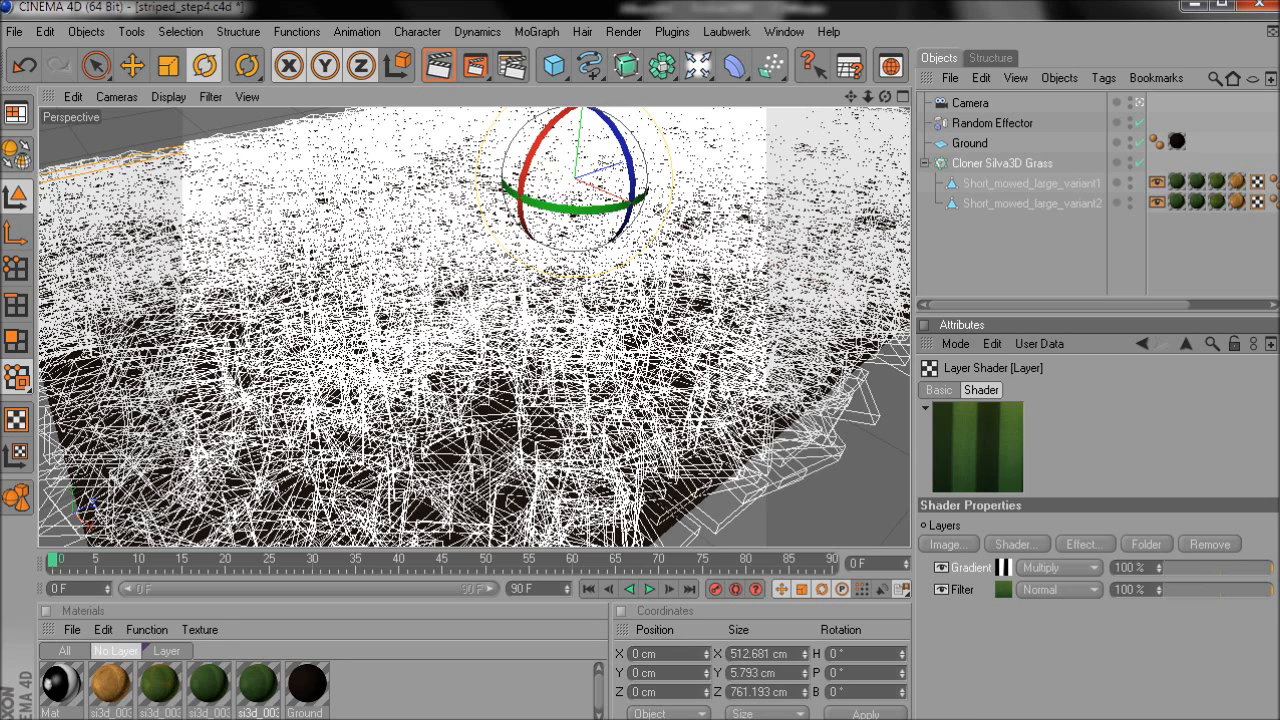
pyautogui.click(1058, 568)
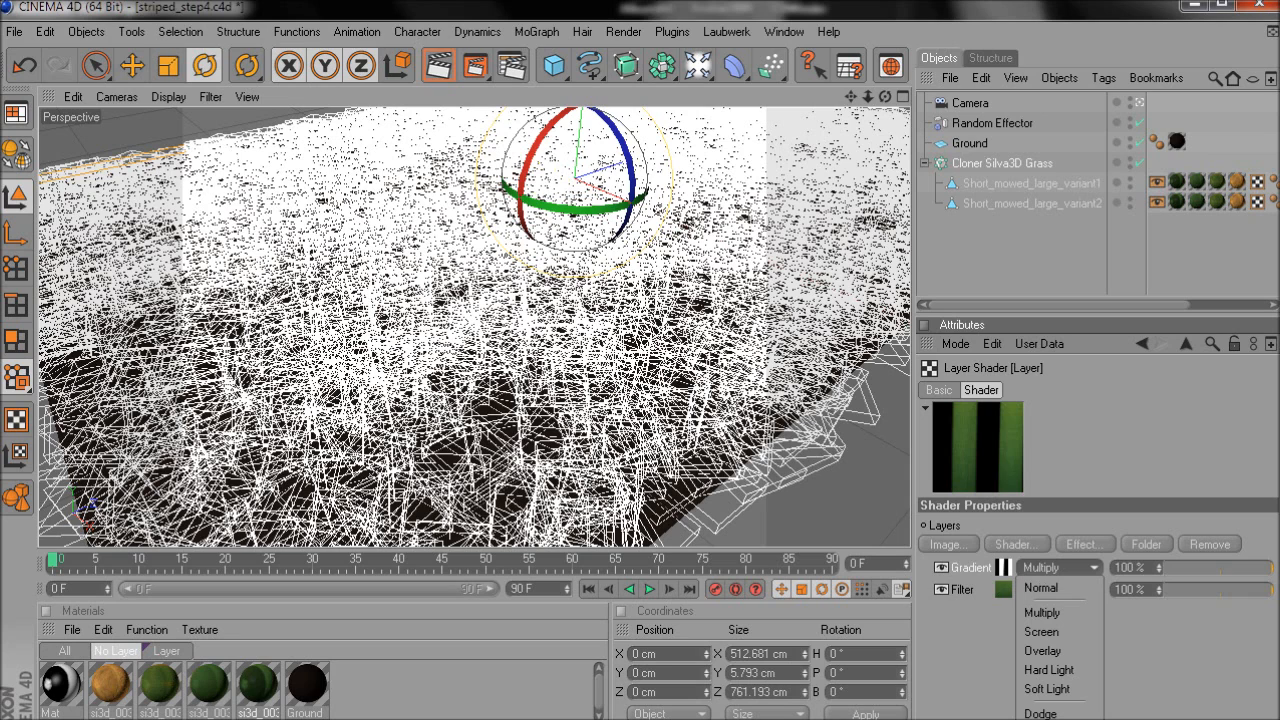
pyautogui.click(1050, 719)
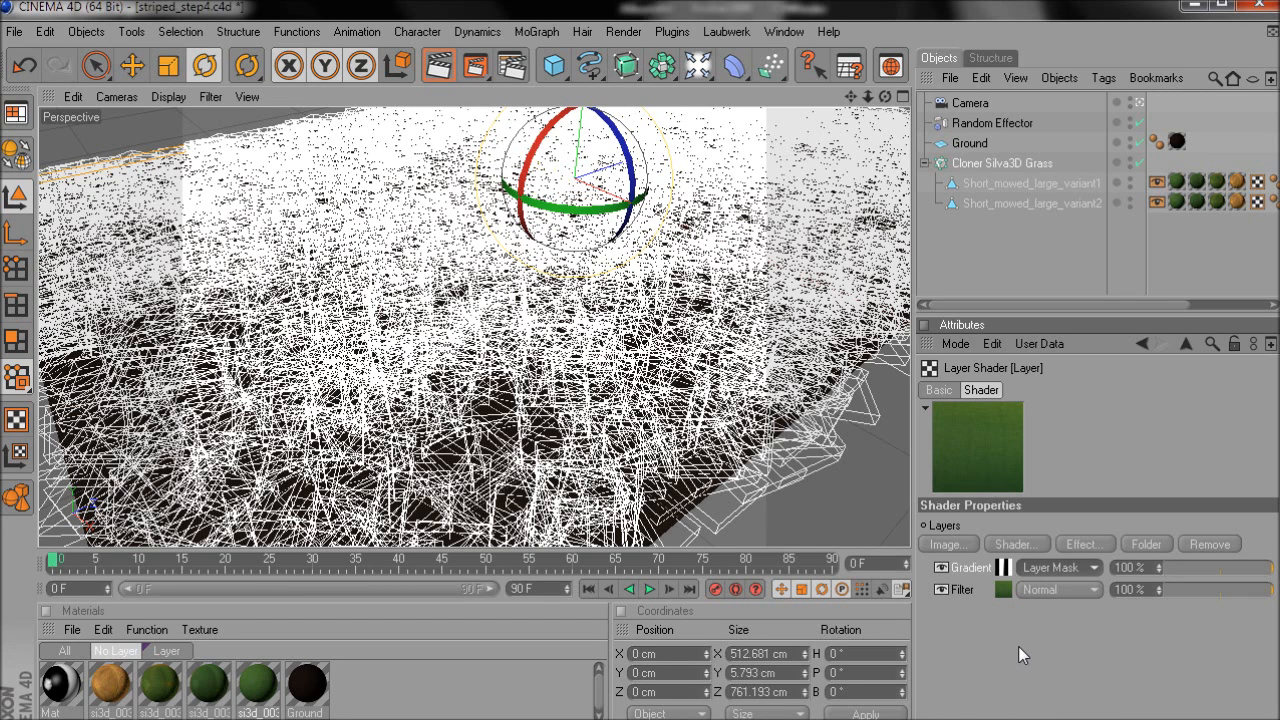
# Copy the leaf1 Filter layer and paste it as a new layer above the gradient mask
pyautogui.rightClick(964, 590)
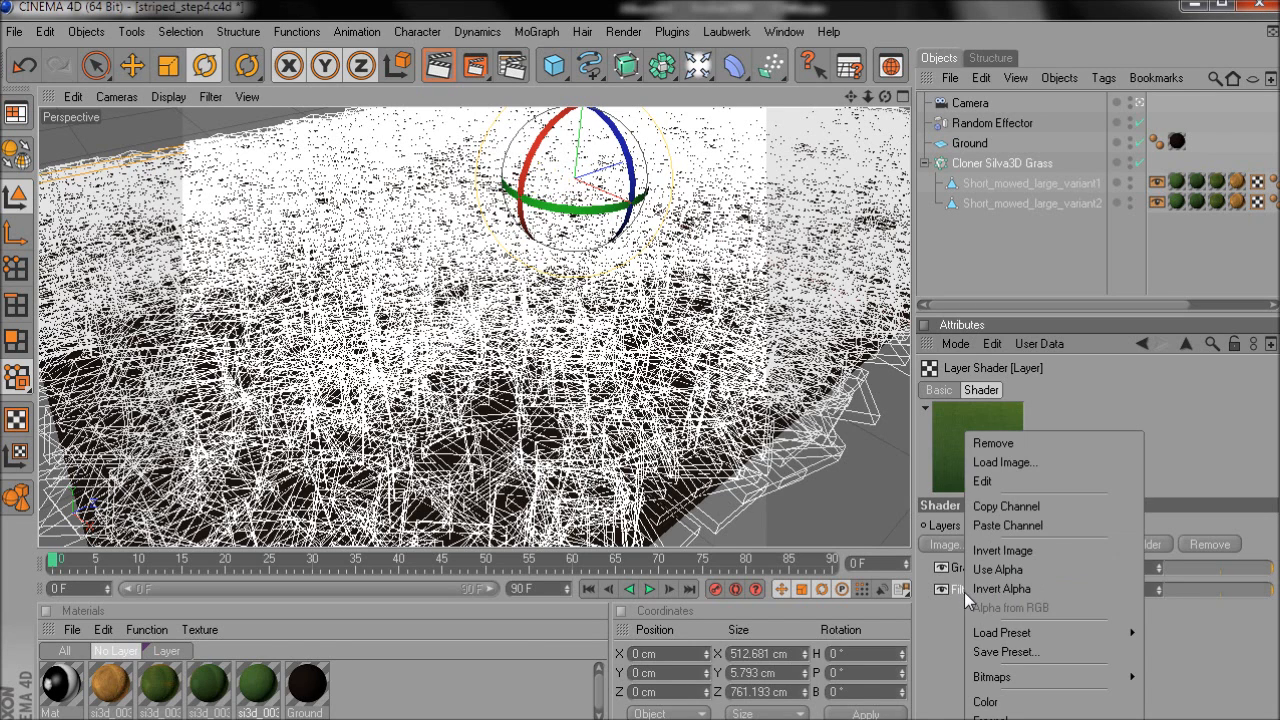
pyautogui.click(1004, 506)
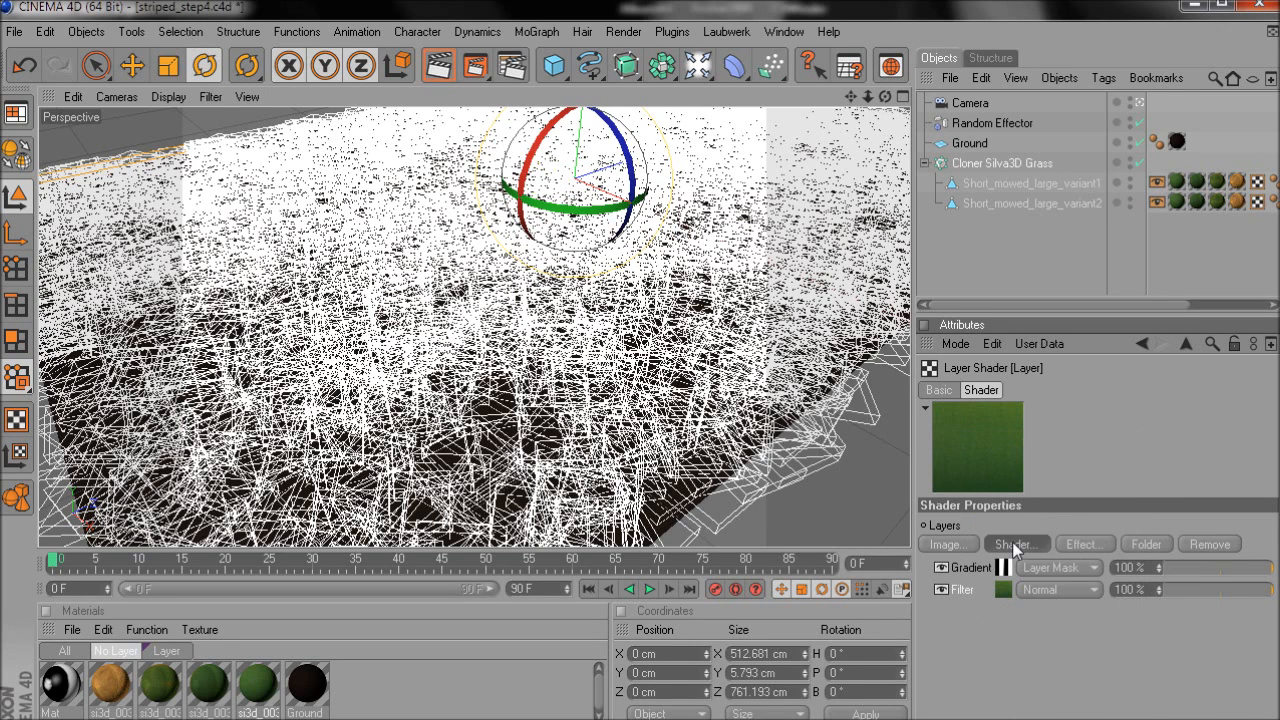
pyautogui.click(1012, 541)
pyautogui.click(1082, 719)
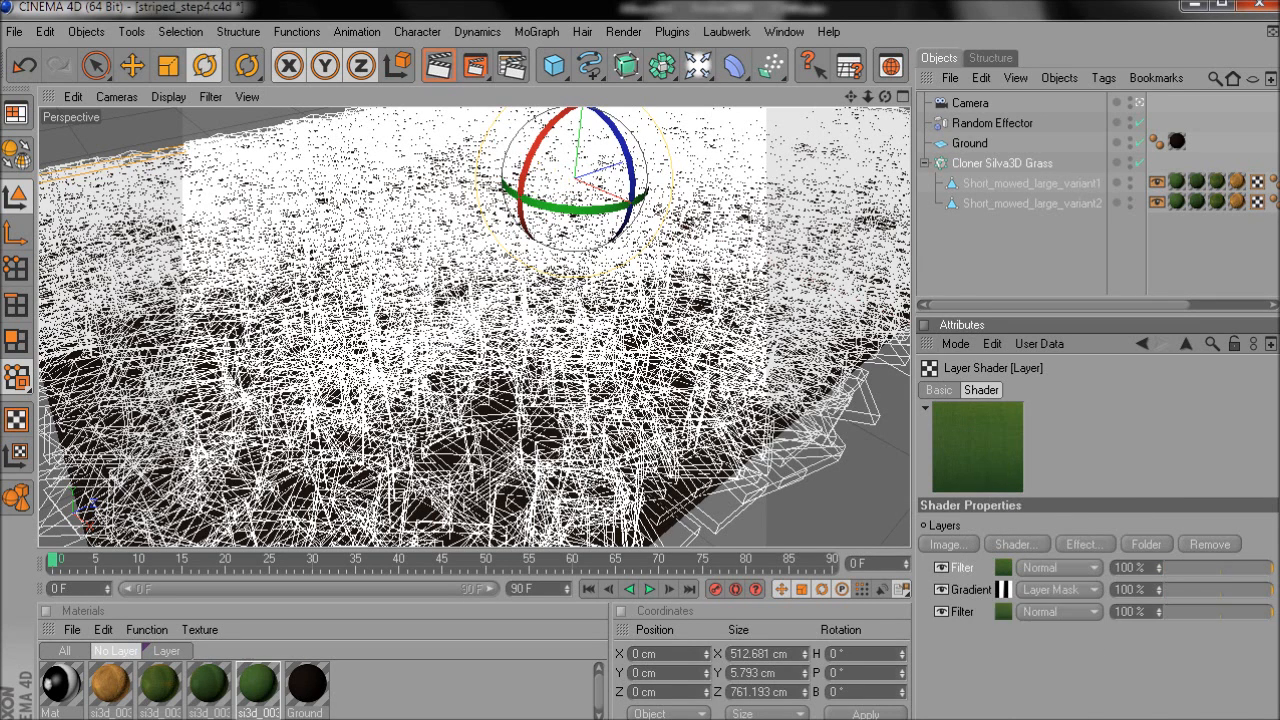
# Darken the Filter layer below the gradient mask and set its hue to 7°
pyautogui.click(1003, 612)
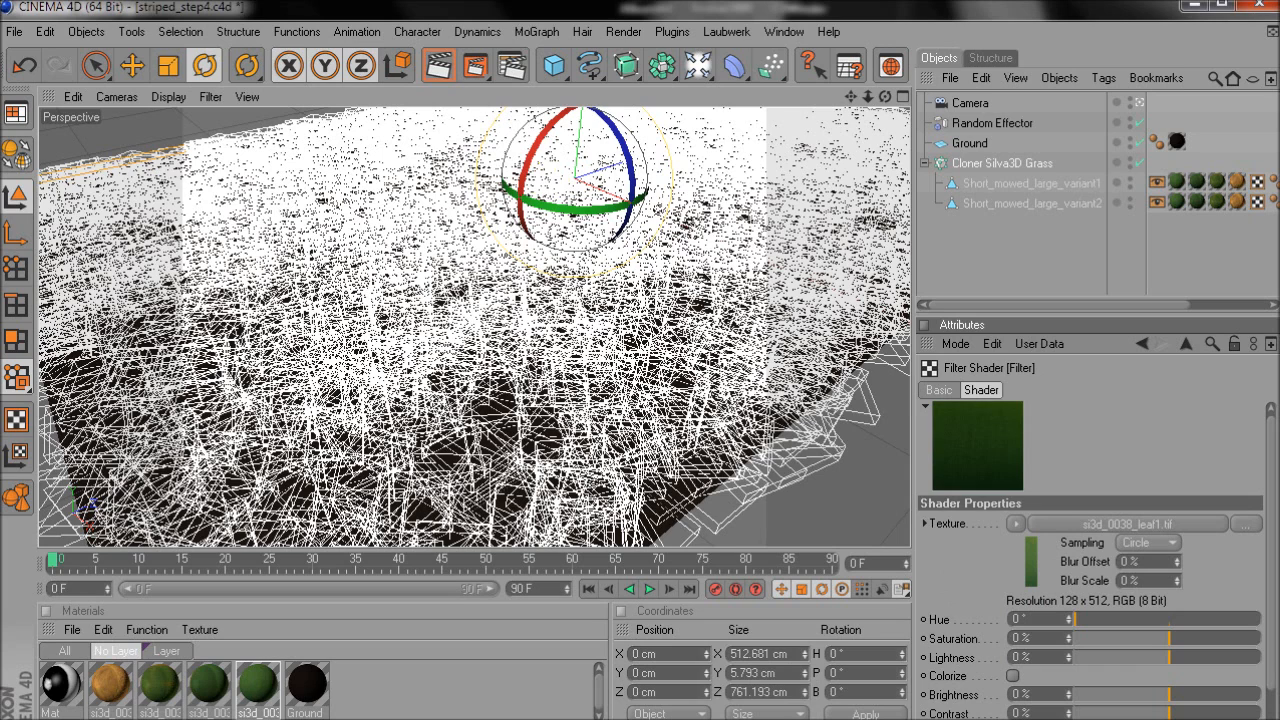
pyautogui.click(1078, 620)
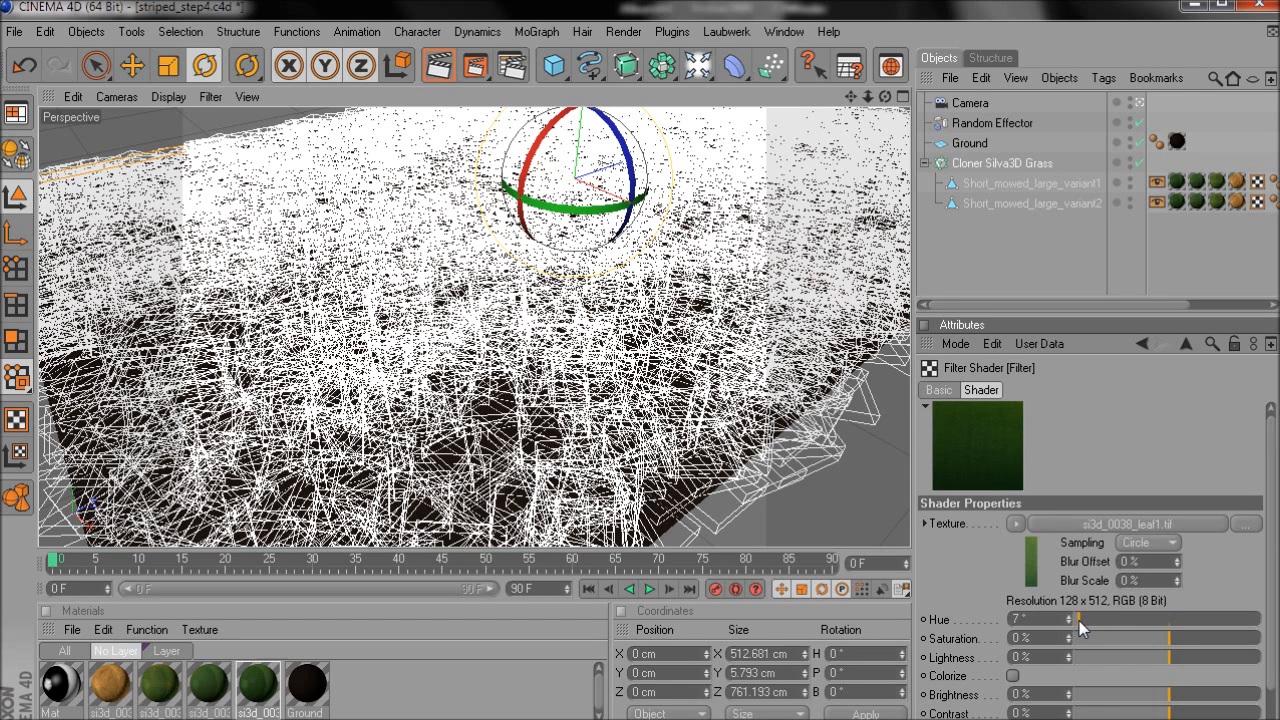
pyautogui.click(1184, 347)
# Brighten the Filter layer above the gradient mask and go back to the Layer shader
pyautogui.click(1008, 570)
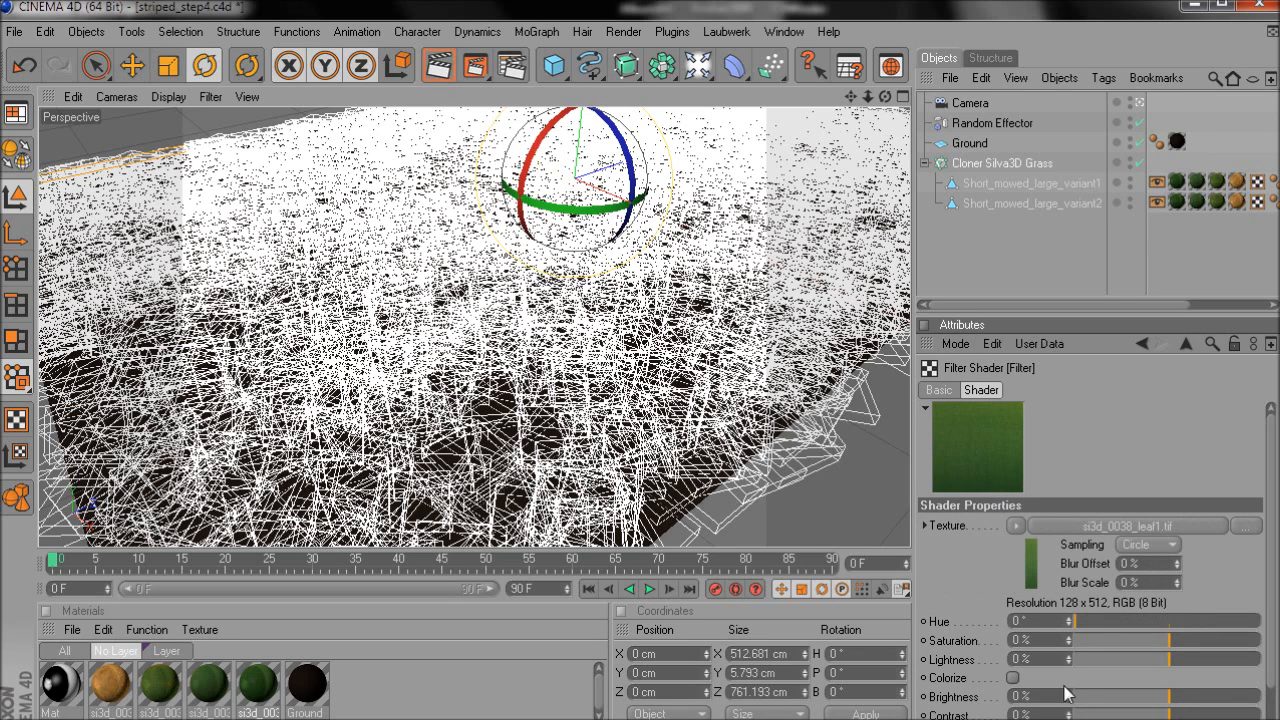
pyautogui.moveTo(1065, 686); pyautogui.dragTo(1065, 684)
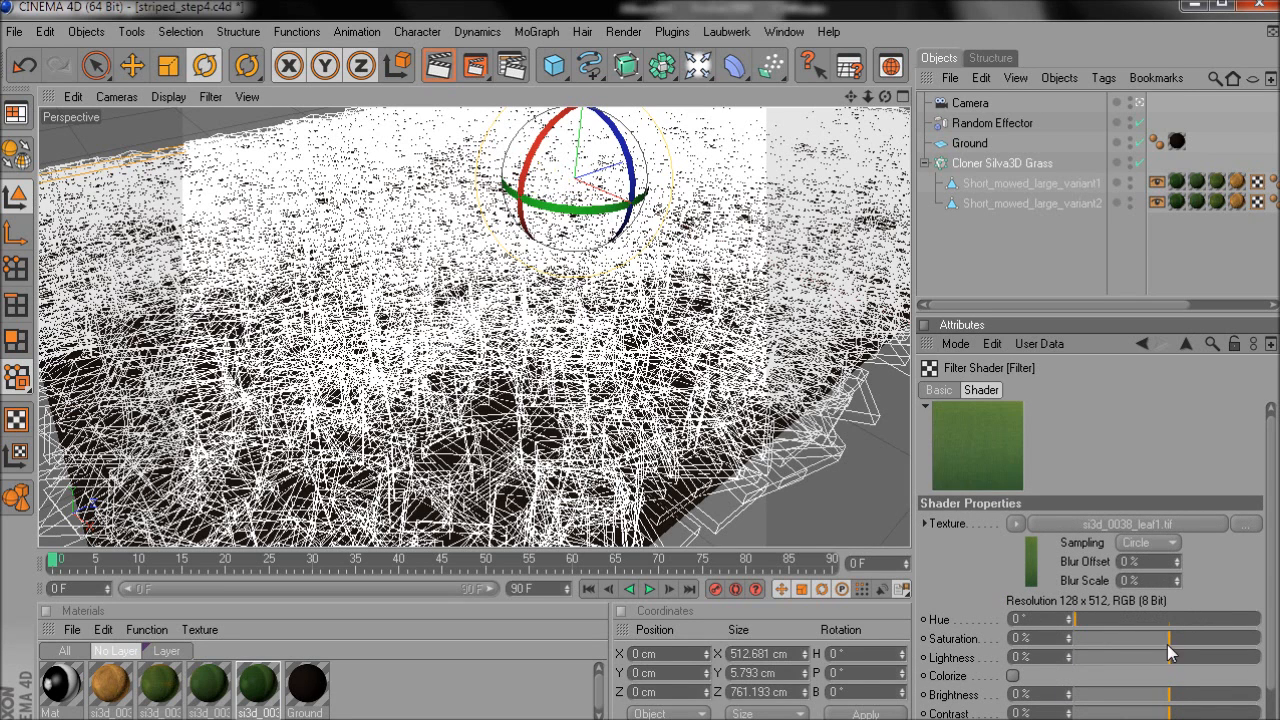
pyautogui.click(1186, 341)
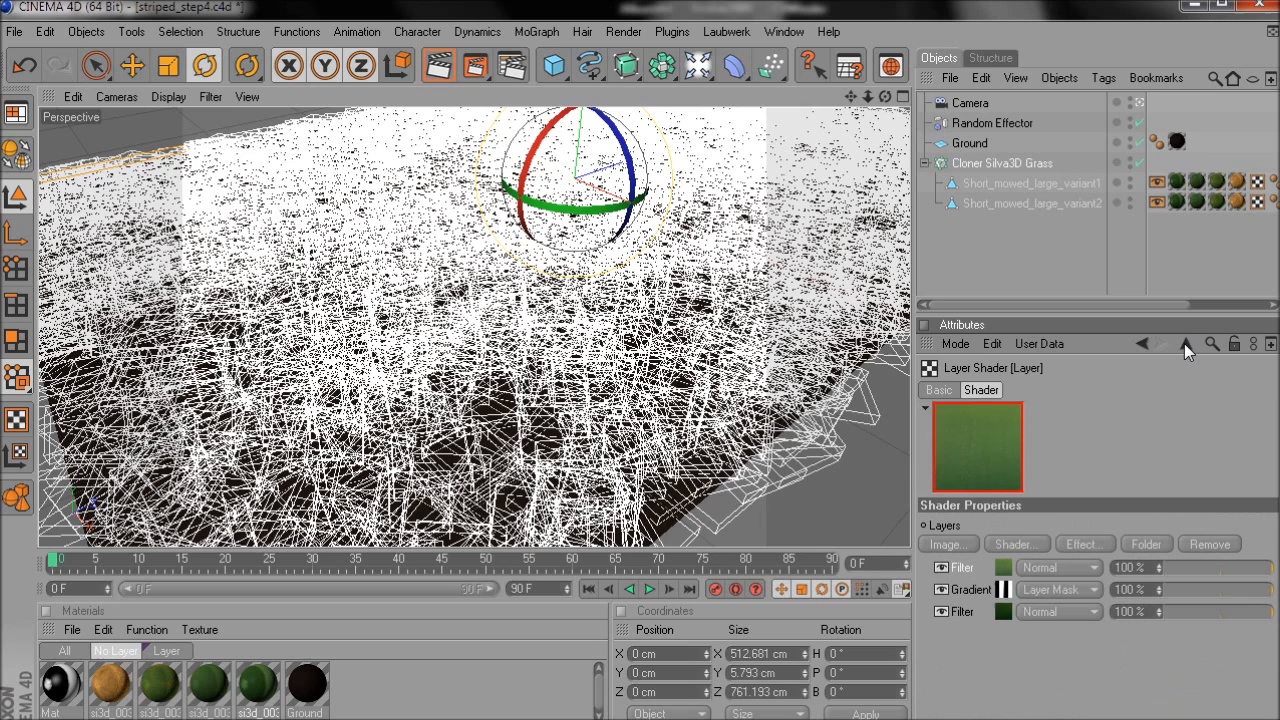
# Set the saturation of the Filter layer below the gradient mask to 11%
pyautogui.click(1000, 610)
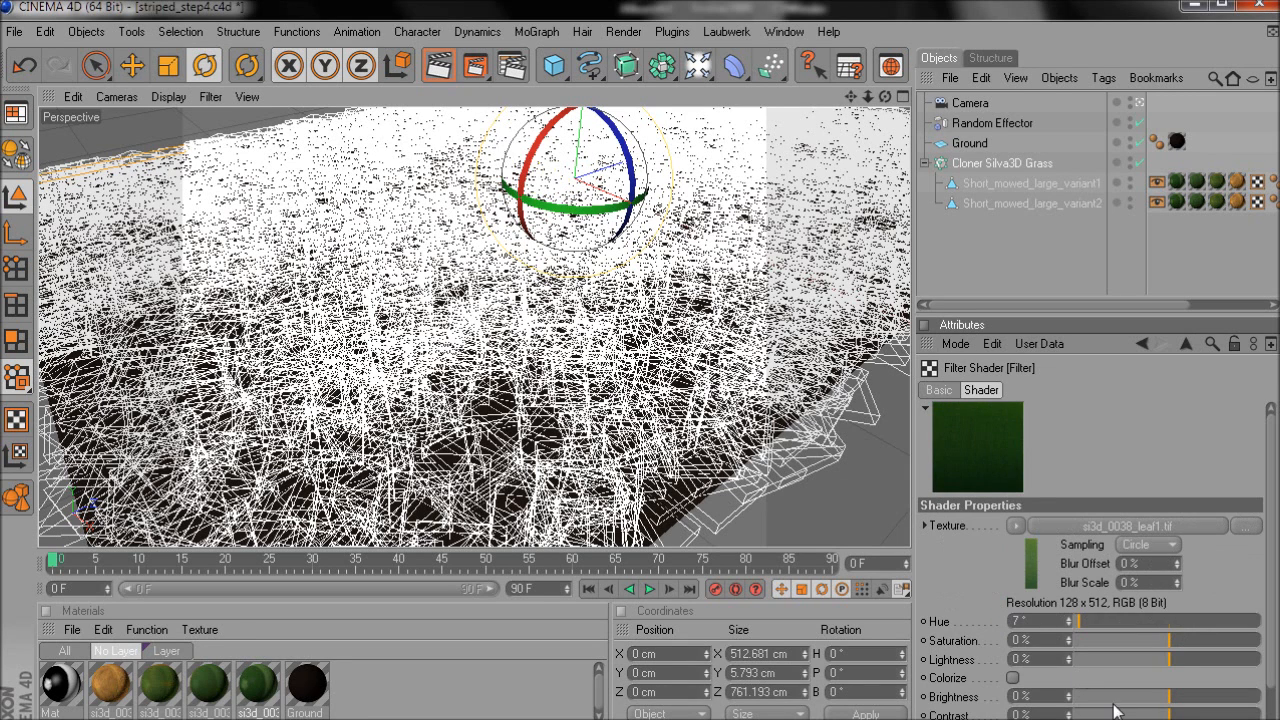
pyautogui.moveTo(1175, 640); pyautogui.dragTo(1179, 640)
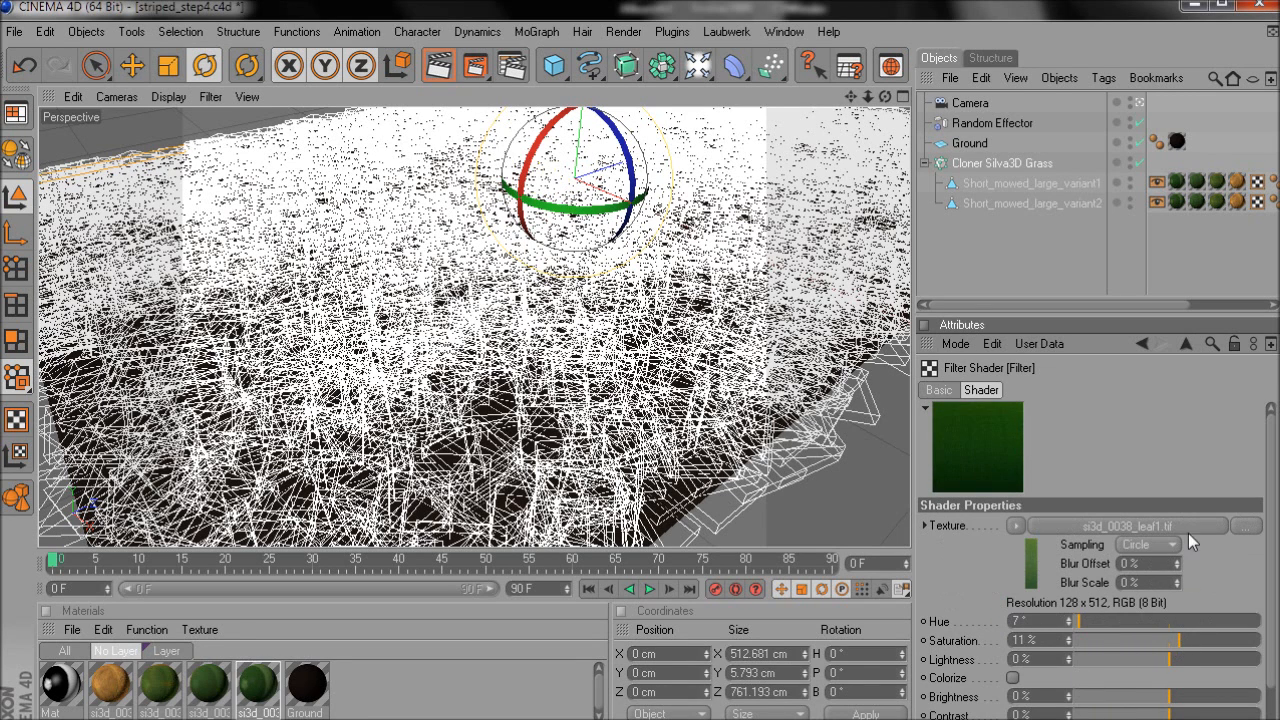
# Open the Layer shader of the leaf2 material and set its Gradient layer to Layer Mask at 100%
pyautogui.click(1185, 344)
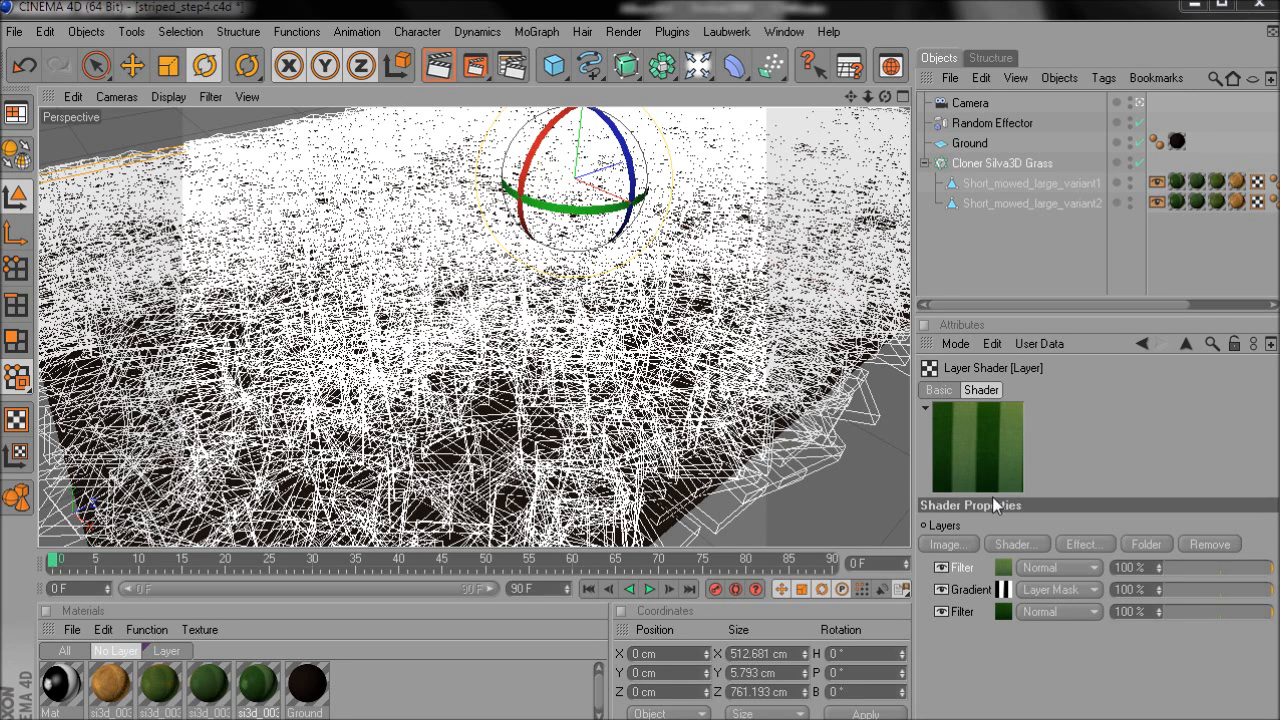
pyautogui.click(212, 686)
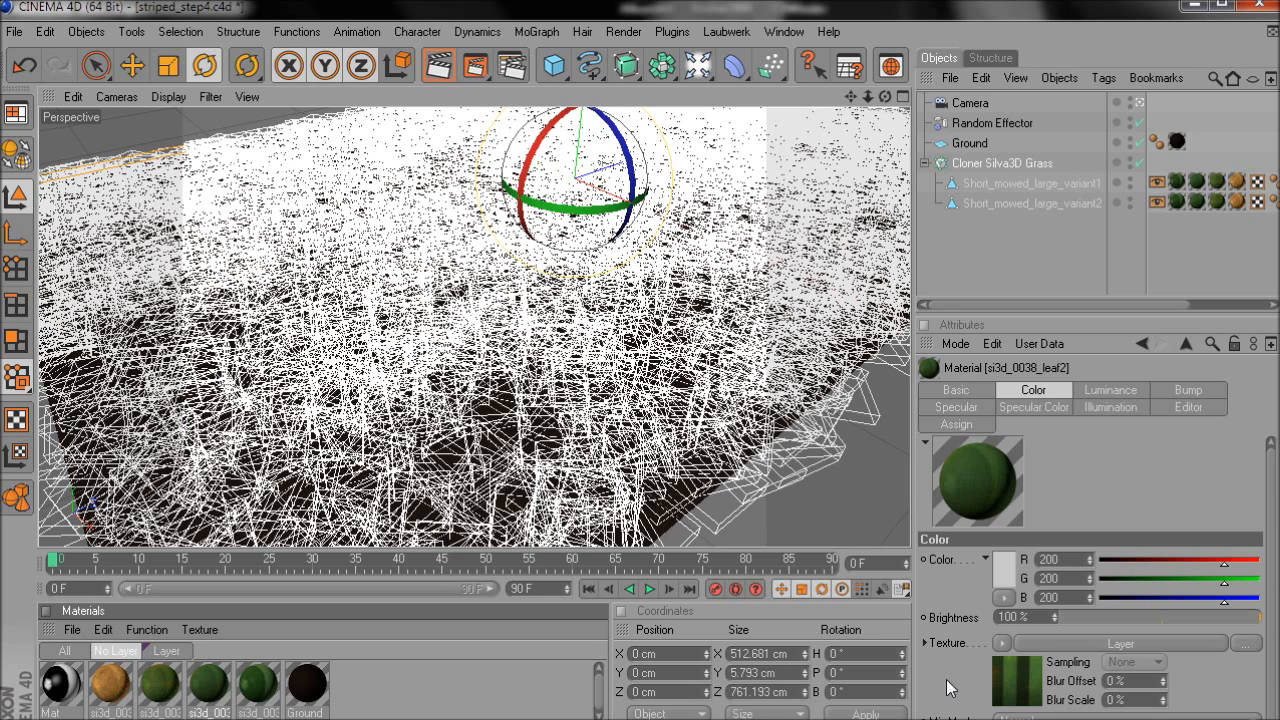
pyautogui.click(1120, 643)
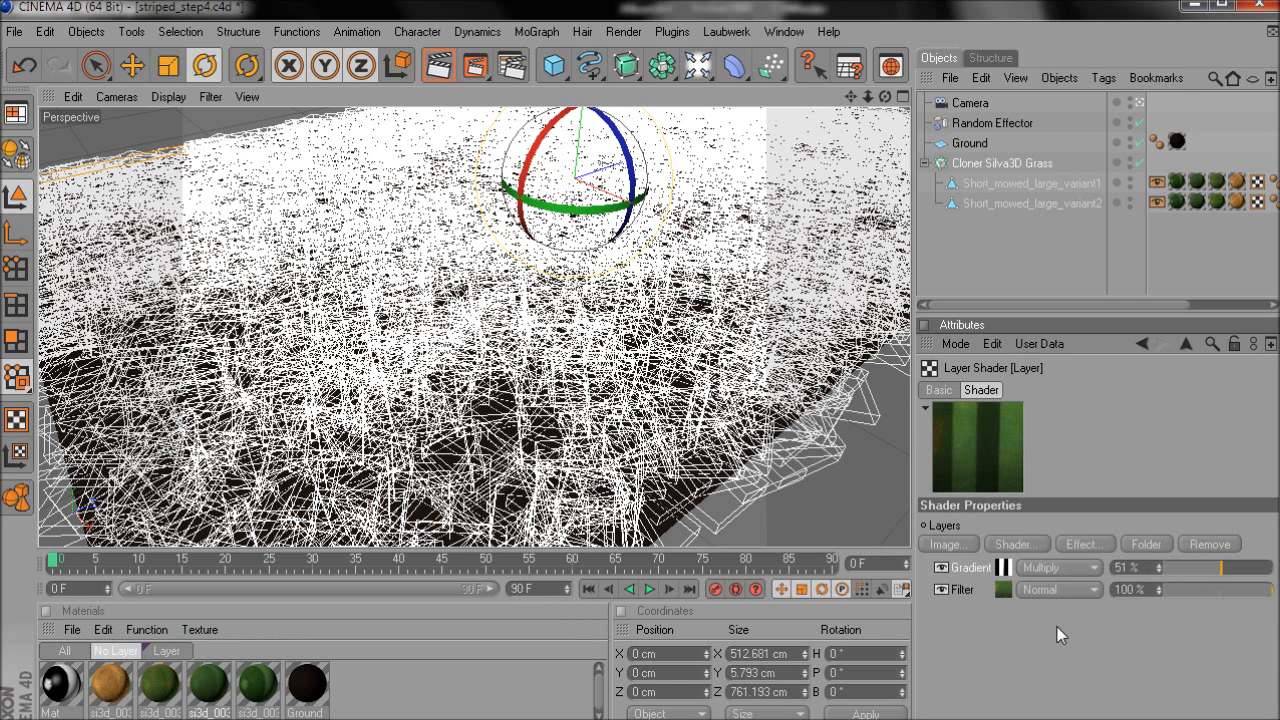
pyautogui.click(1040, 567)
pyautogui.click(1060, 705)
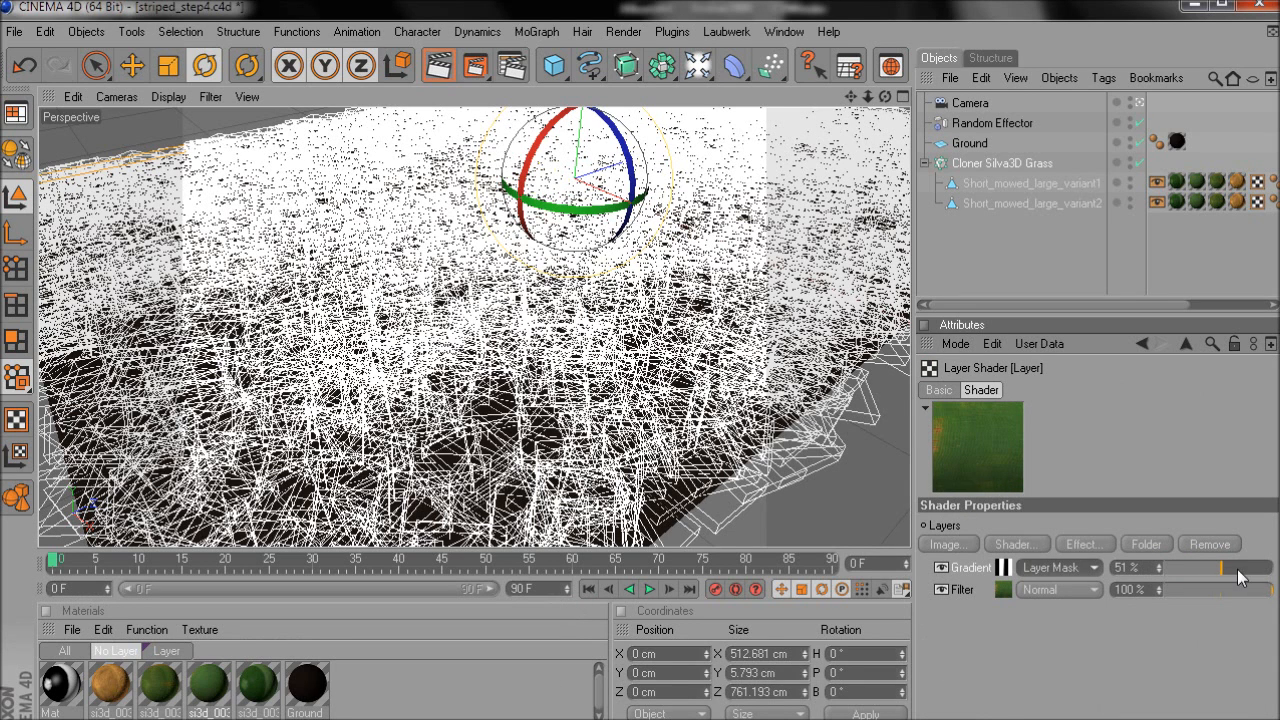
# Copy the leaf2 Filter layer and paste it as a new layer above the gradient mask
pyautogui.rightClick(961, 590)
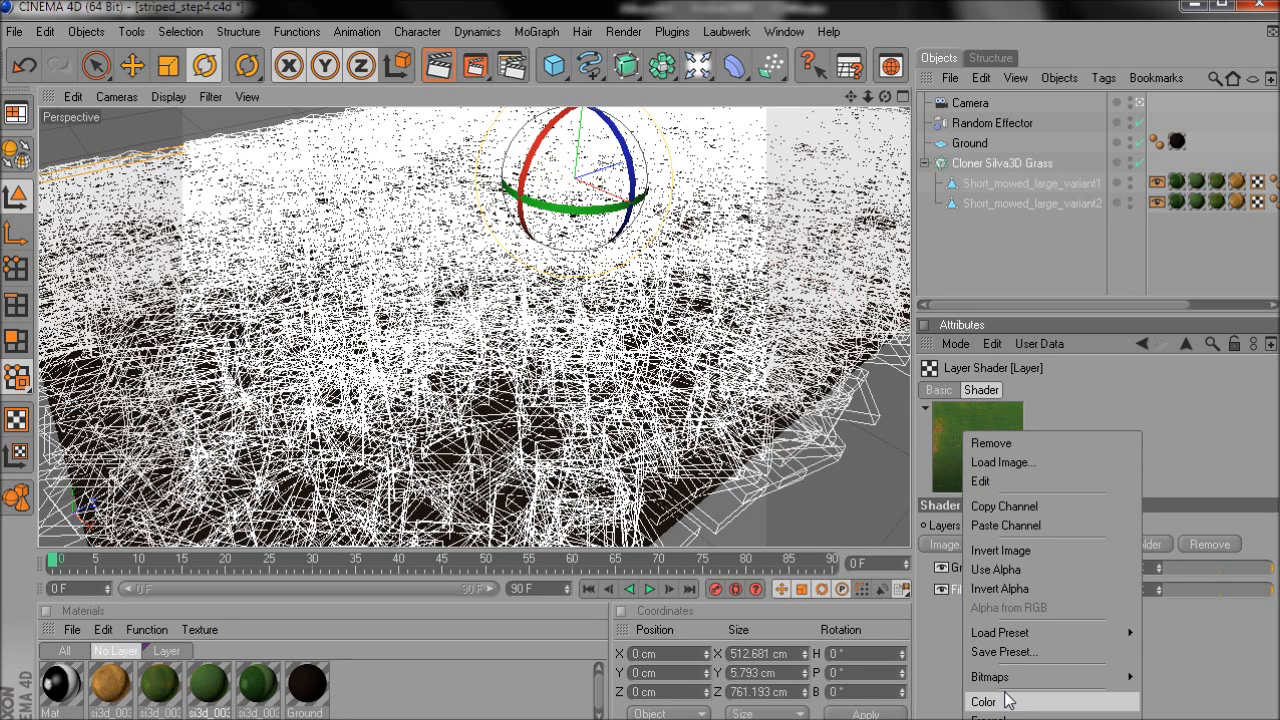
pyautogui.click(1006, 507)
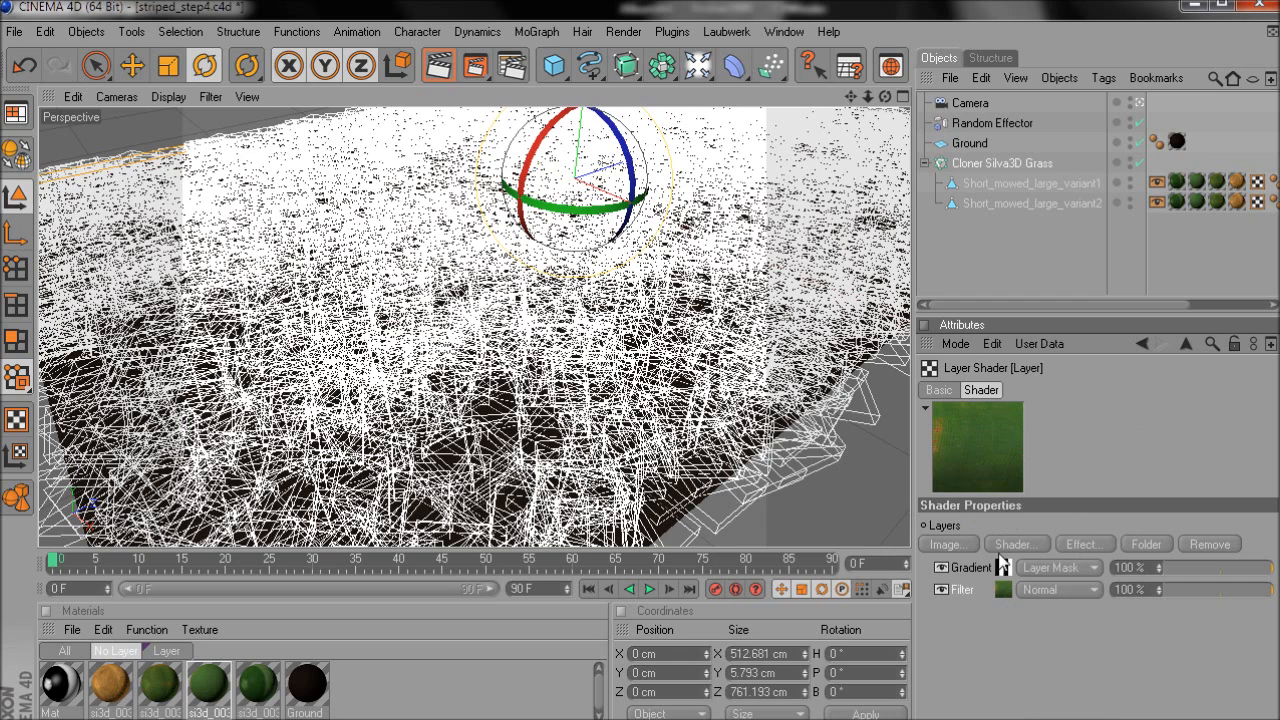
pyautogui.click(1008, 544)
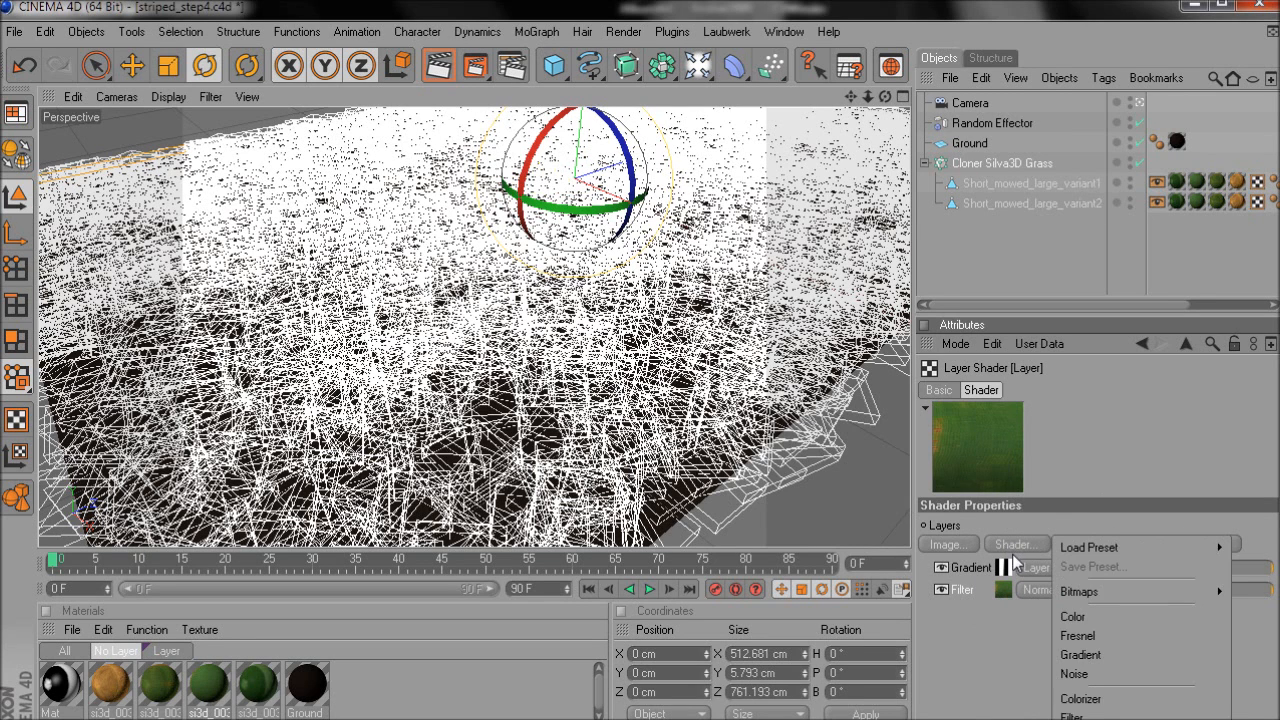
pyautogui.click(1072, 716)
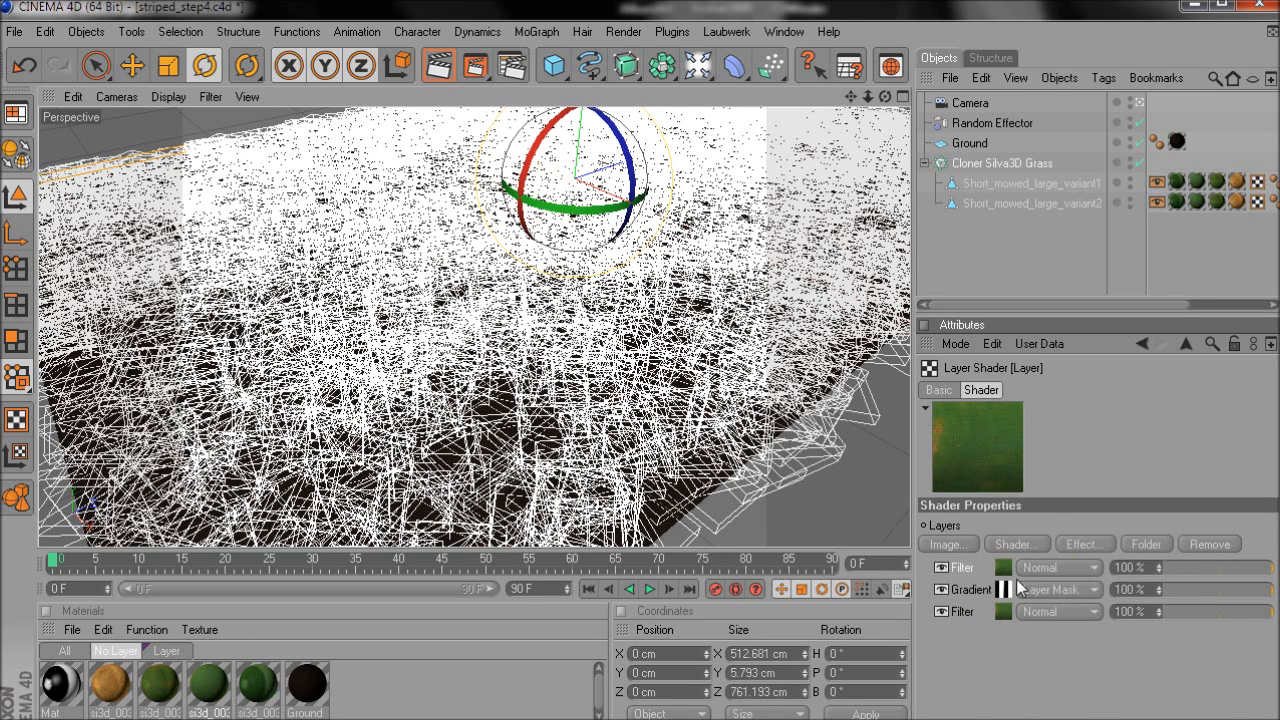
# Darken leaf2's Filter layer below the gradient mask, with saturation at 7% and a slightly raised hue
pyautogui.click(1004, 613)
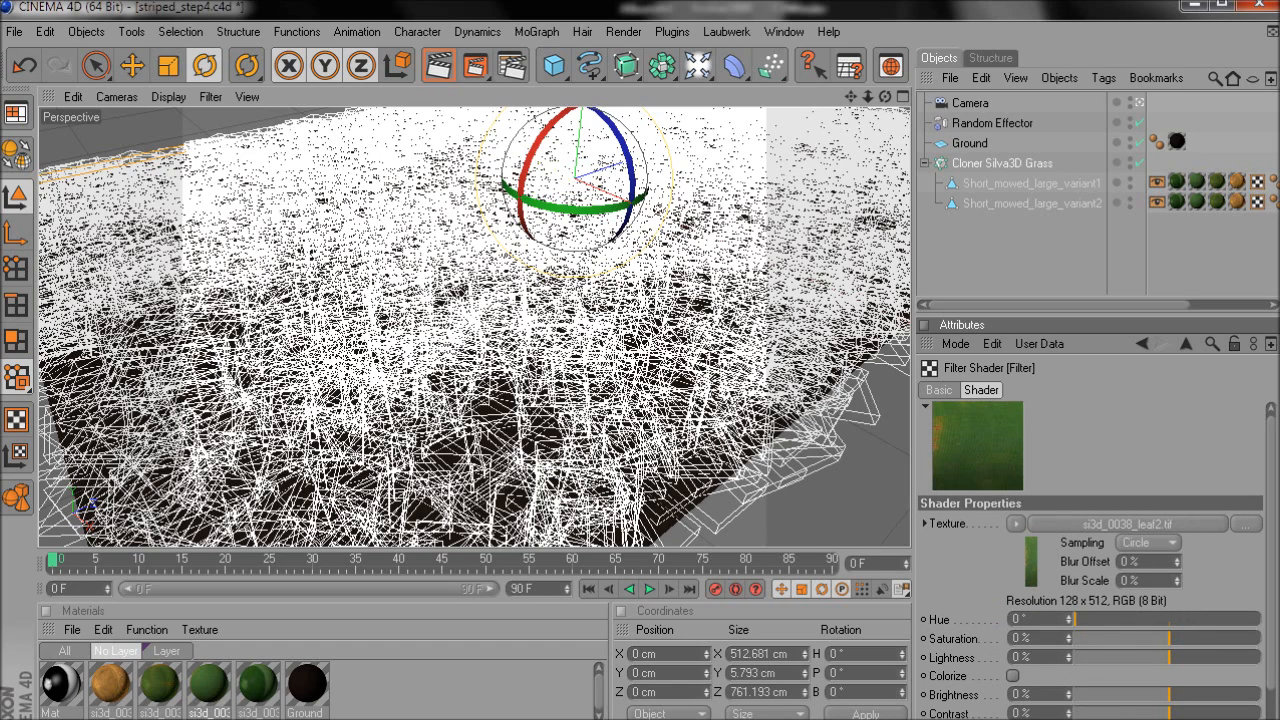
pyautogui.click(1172, 636)
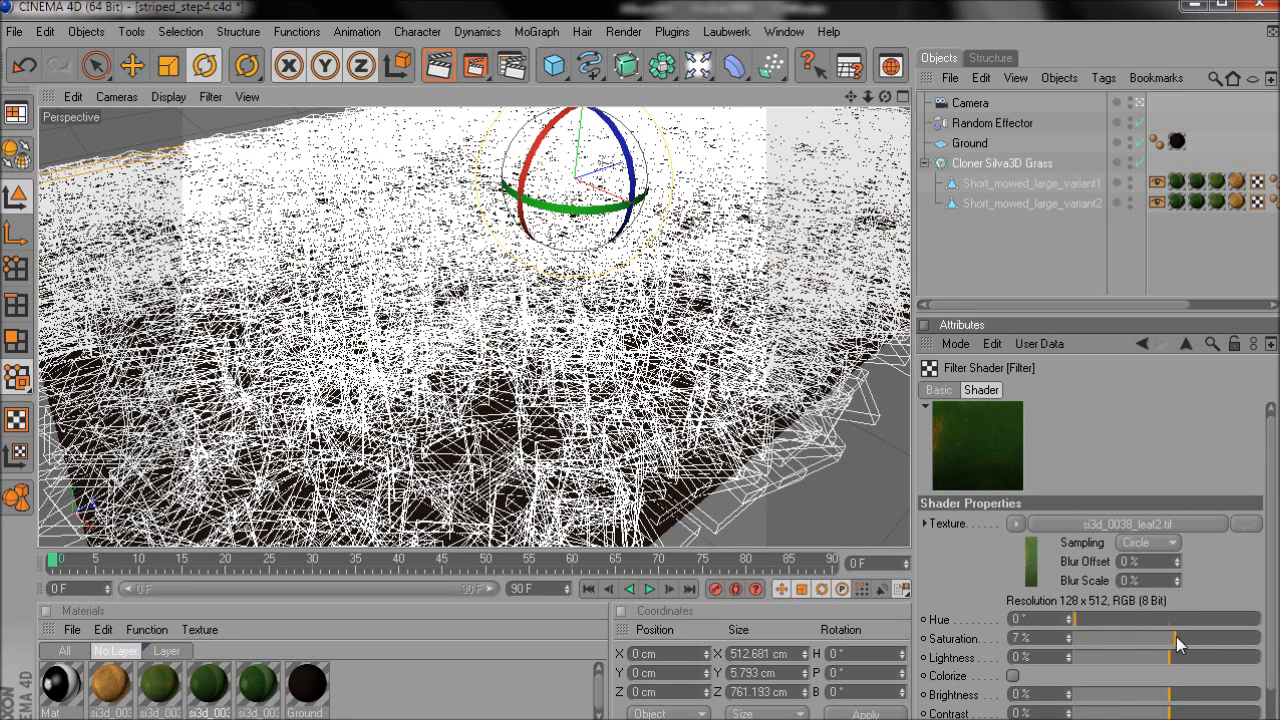
pyautogui.click(1080, 618)
pyautogui.click(1187, 343)
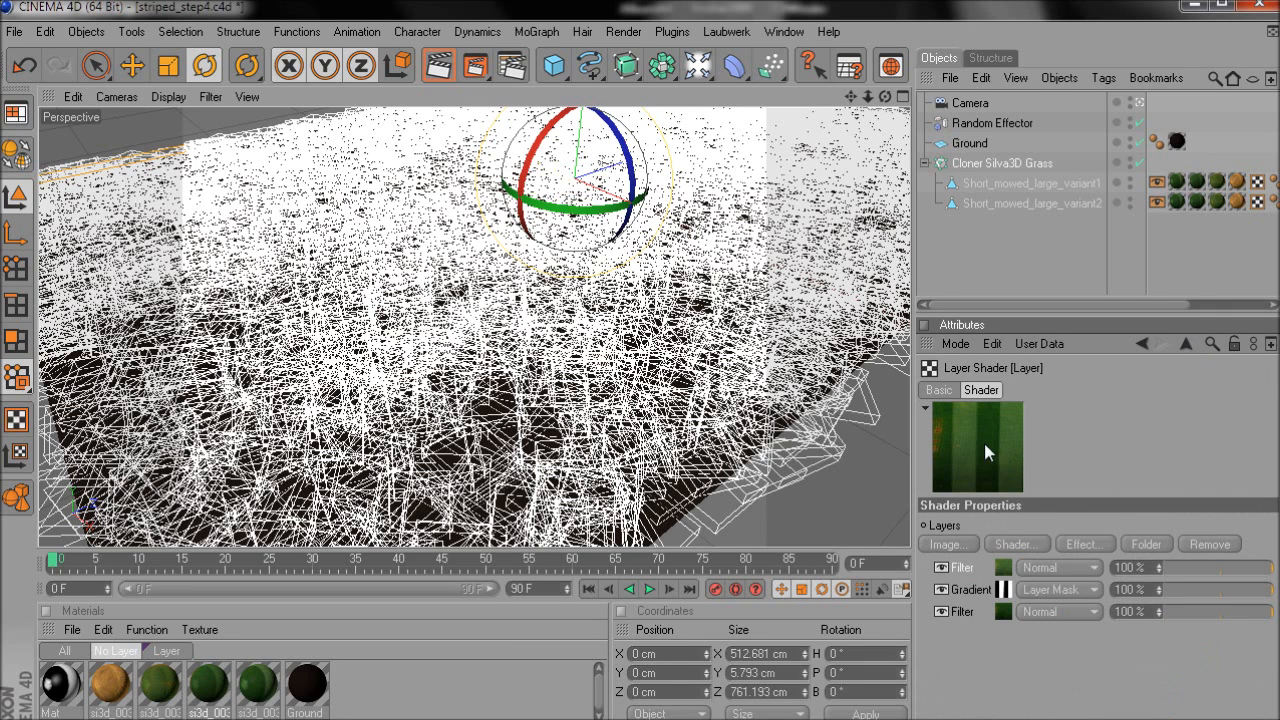
# Brighten leaf2's Filter layer above the gradient mask and return to the Layer shader
pyautogui.click(1005, 568)
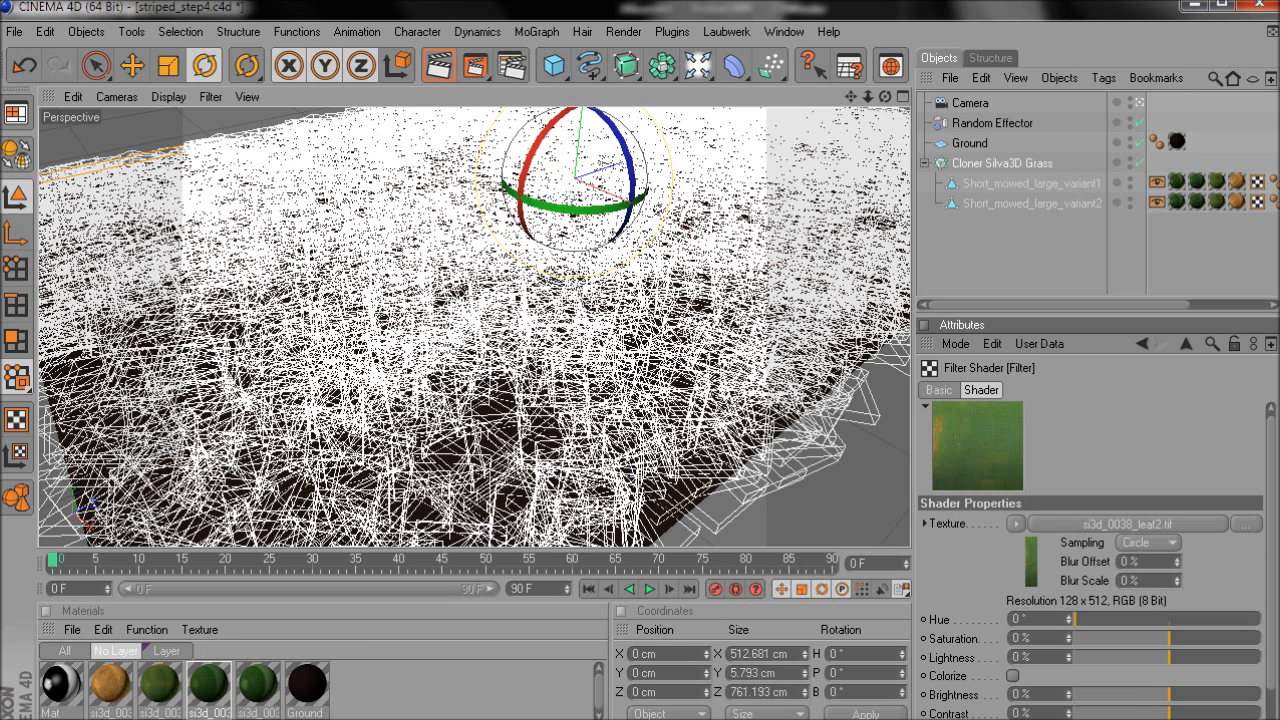
pyautogui.click(1186, 344)
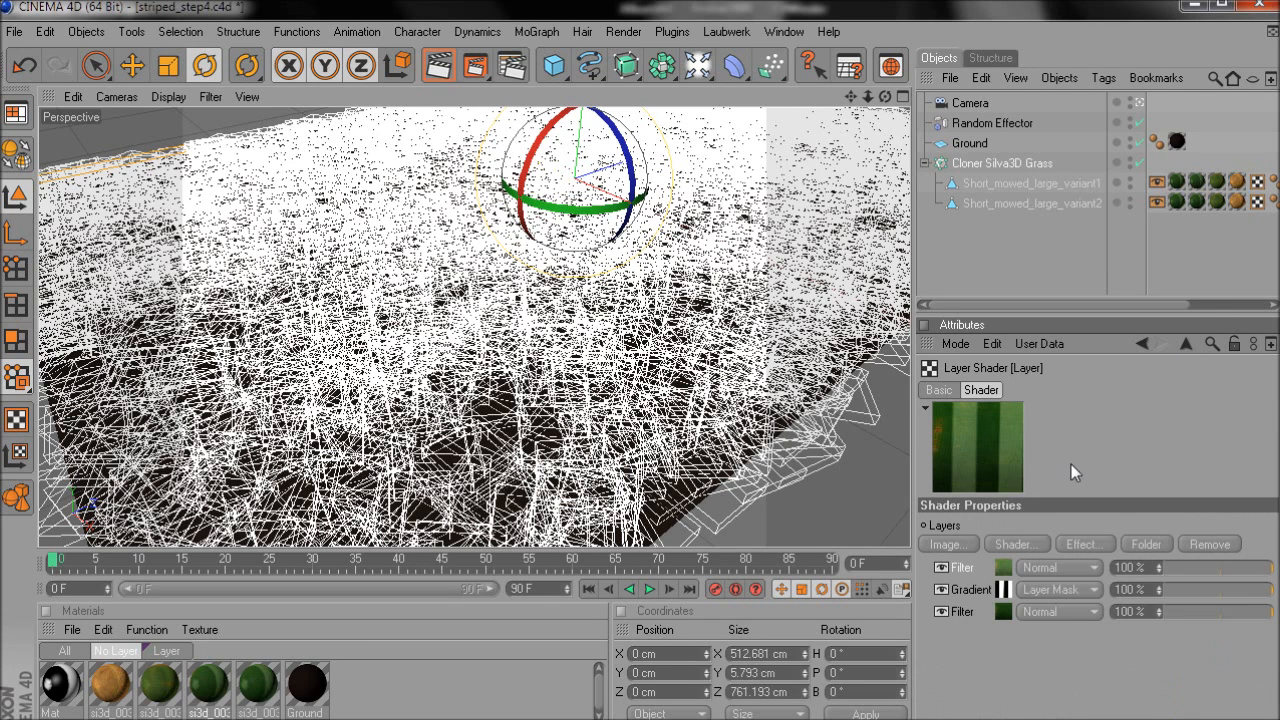